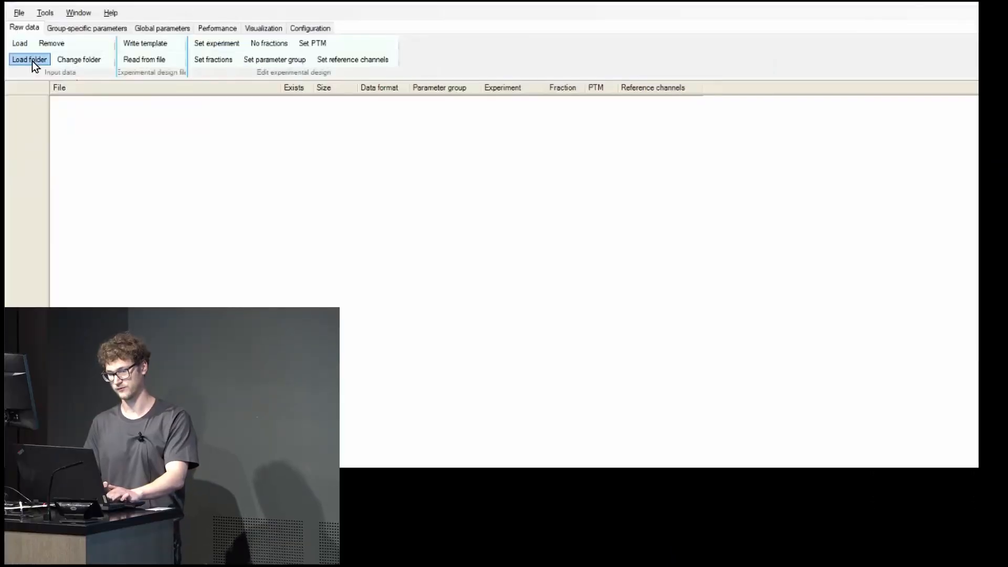
Load the raw files from the folder MQSS2023/2_Tuesday/data/Assignment_1_MaxQuant_DDA/1_Label_free_proteome
left_click(57, 109)
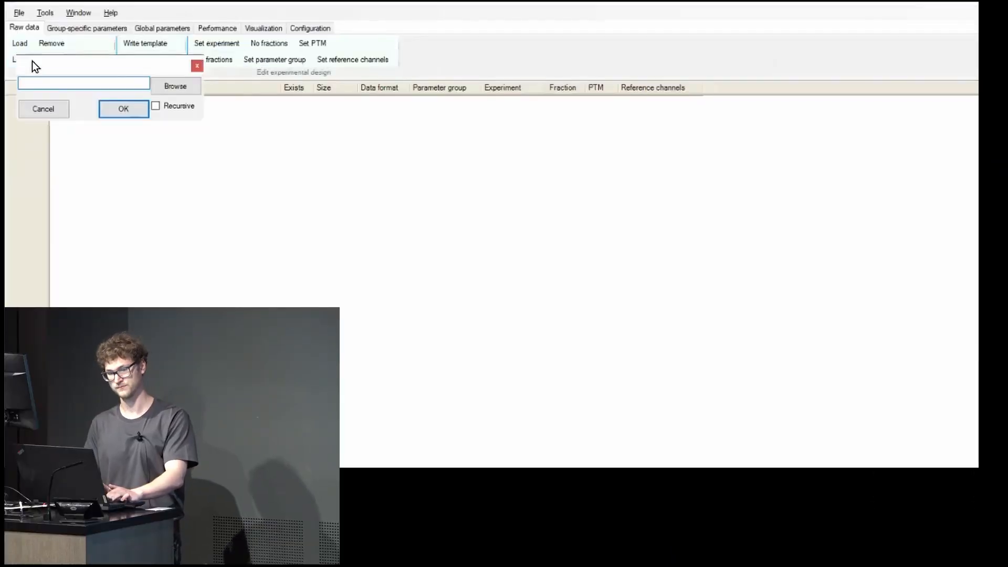
left_click(173, 84)
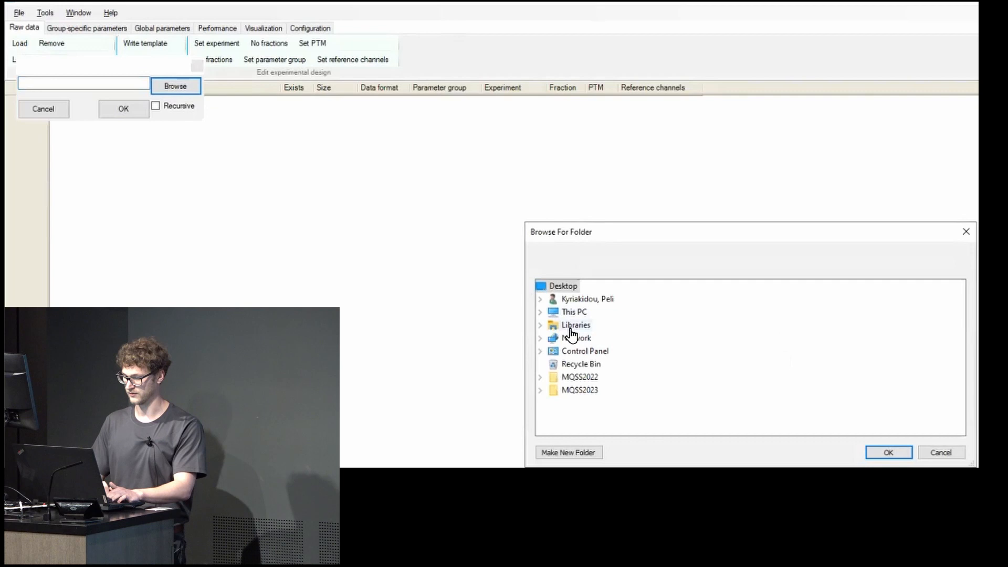
left_click(587, 391)
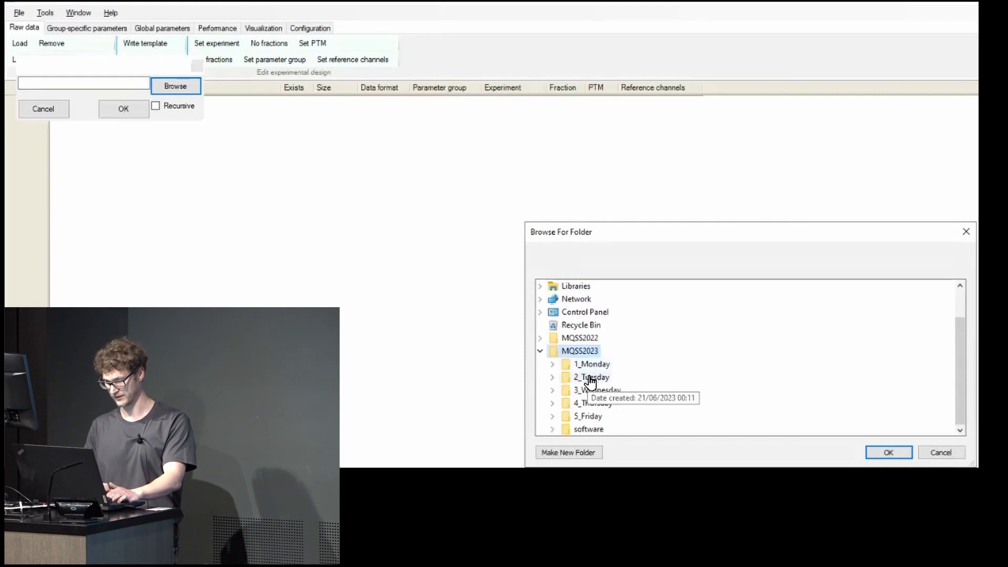
double_click(590, 378)
double_click(594, 391)
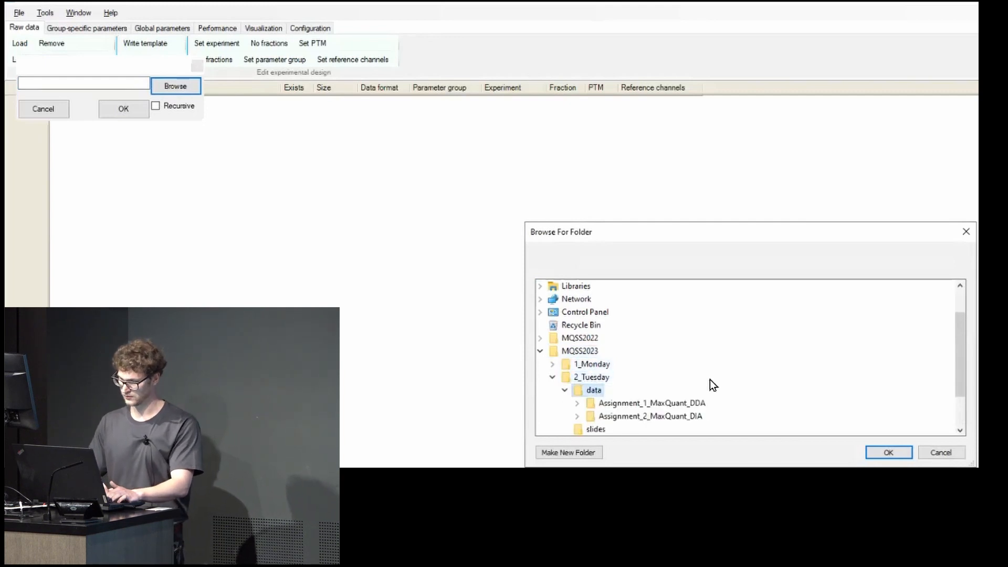
scroll(709, 379, "down", 1)
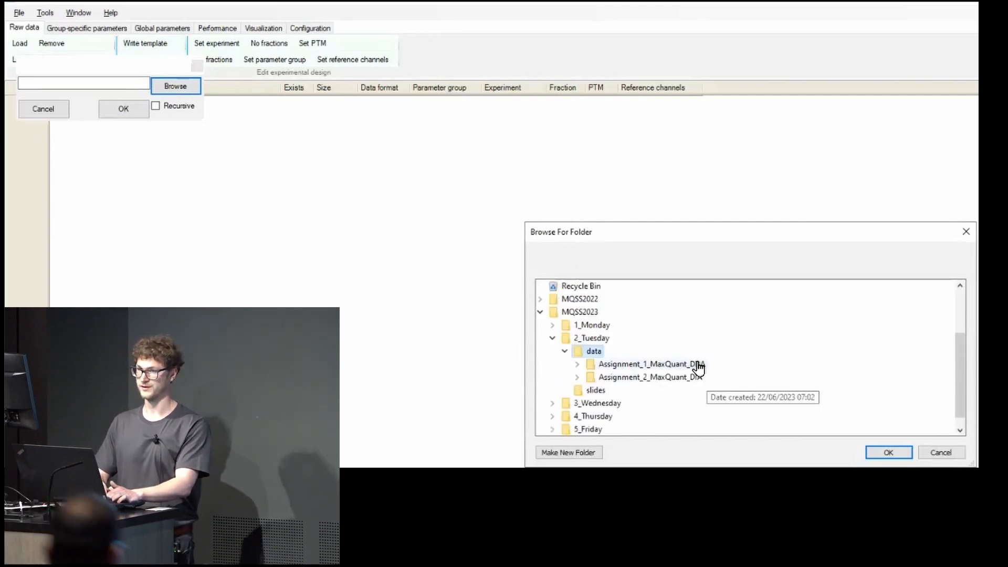
double_click(659, 365)
left_click(660, 364)
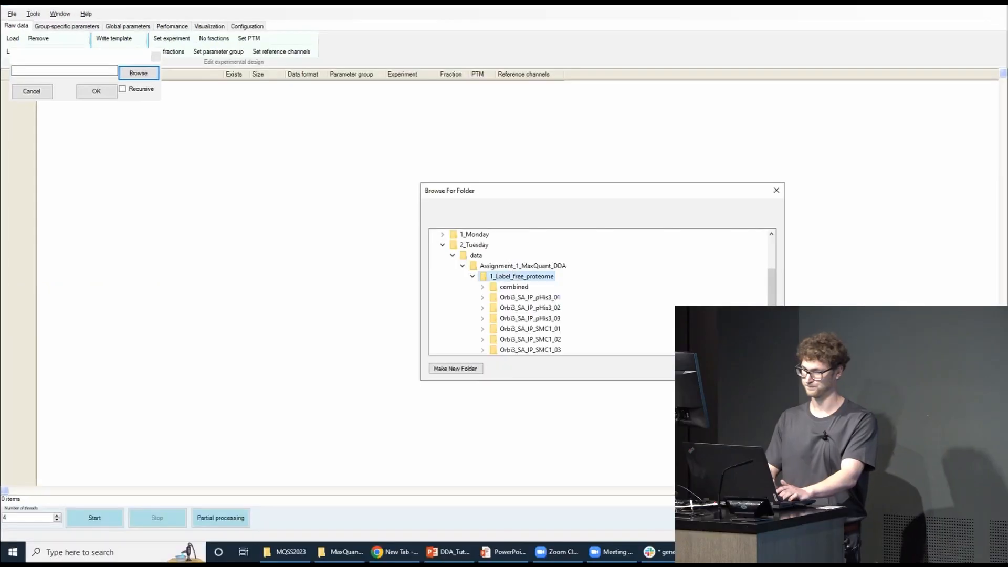
left_click(710, 368)
left_click(85, 91)
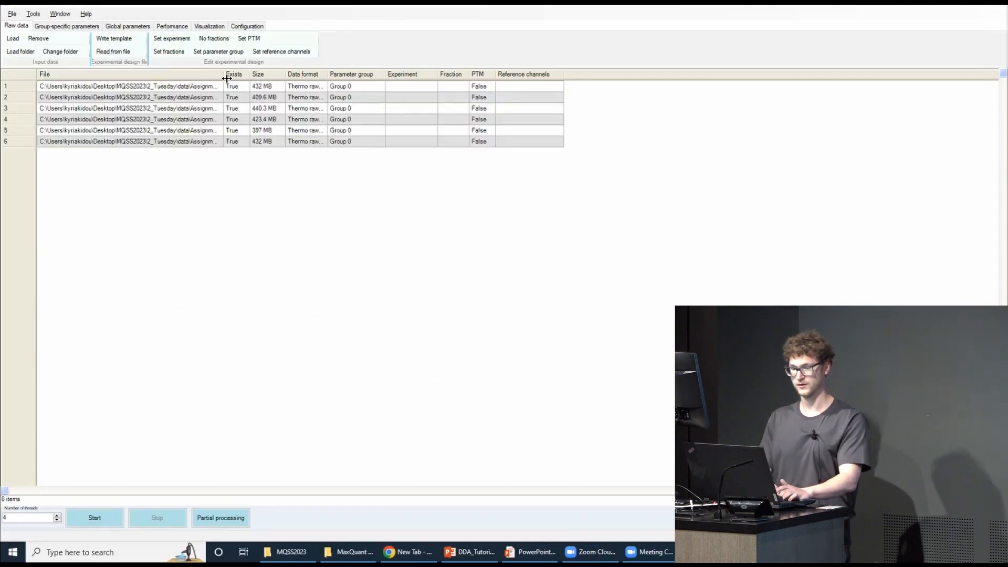
Widen the File and Data format columns to fit their full contents, and select the first raw file
left_click_drag(226, 79, 441, 78)
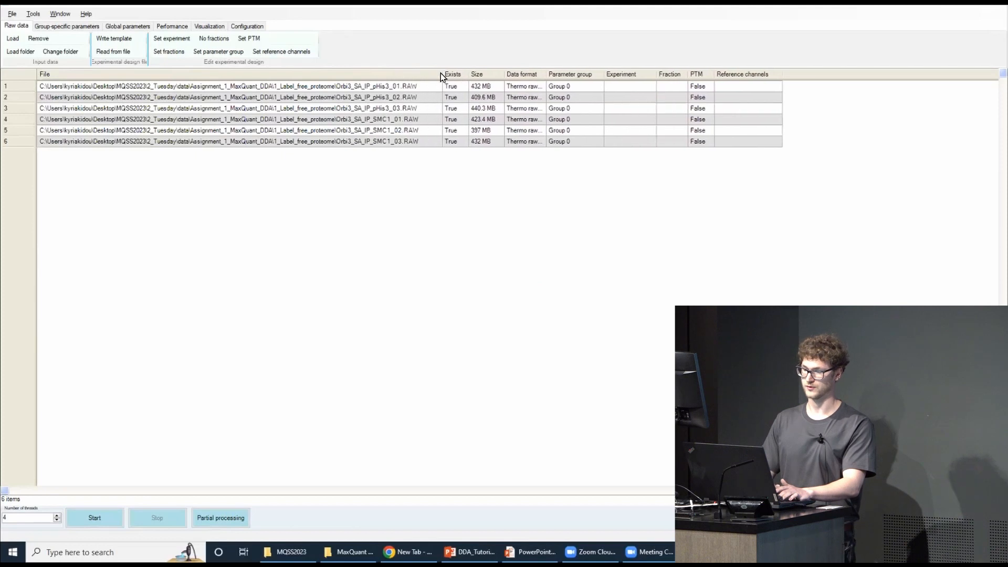
left_click(351, 88)
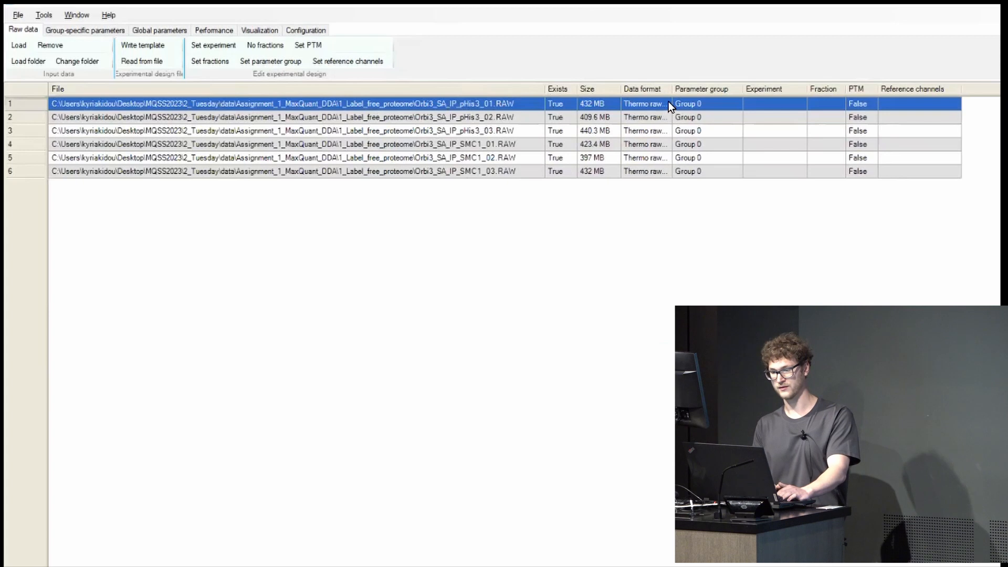
left_click_drag(674, 89, 723, 89)
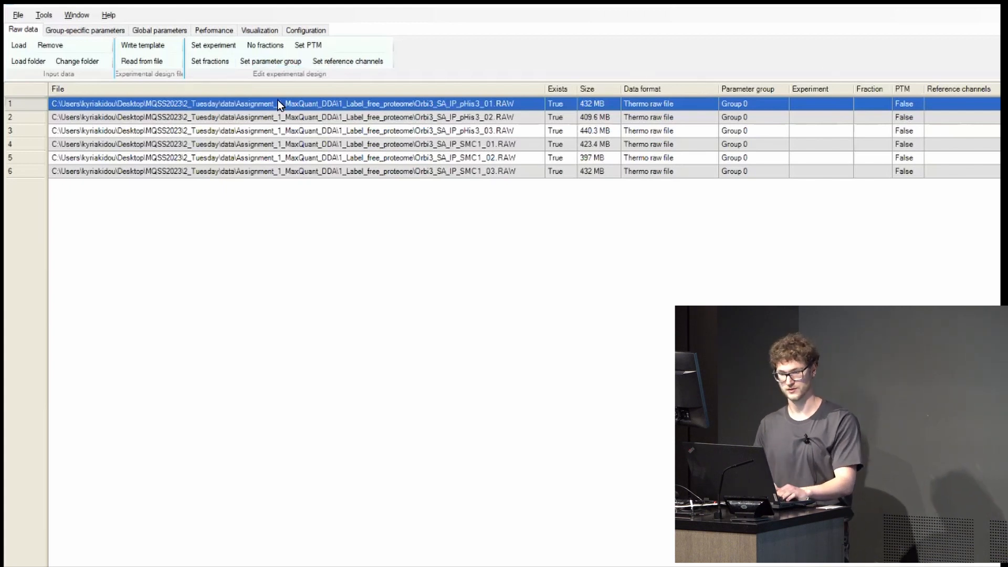
Set the experiment name of the first raw file, Orbi3_SA_IP_pHis3_01.RAW, to pHis3_01
left_click(202, 46)
left_click_drag(147, 93, 288, 190)
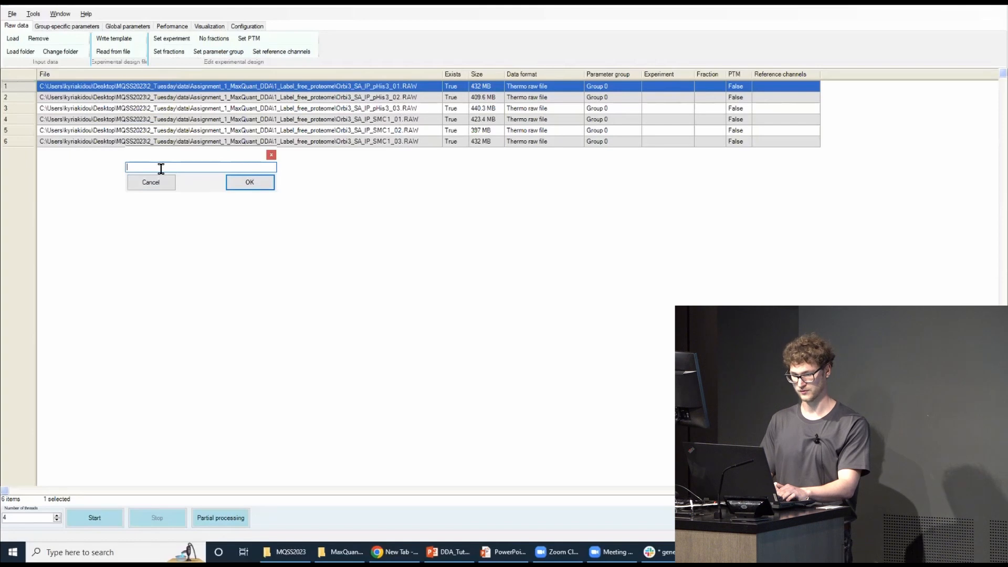
type("pHis")
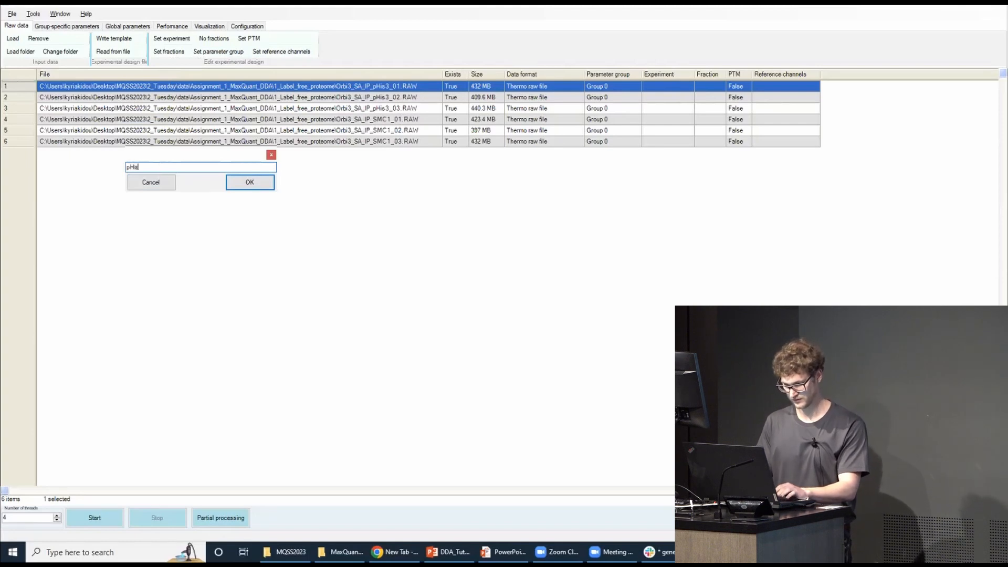
type("3_01")
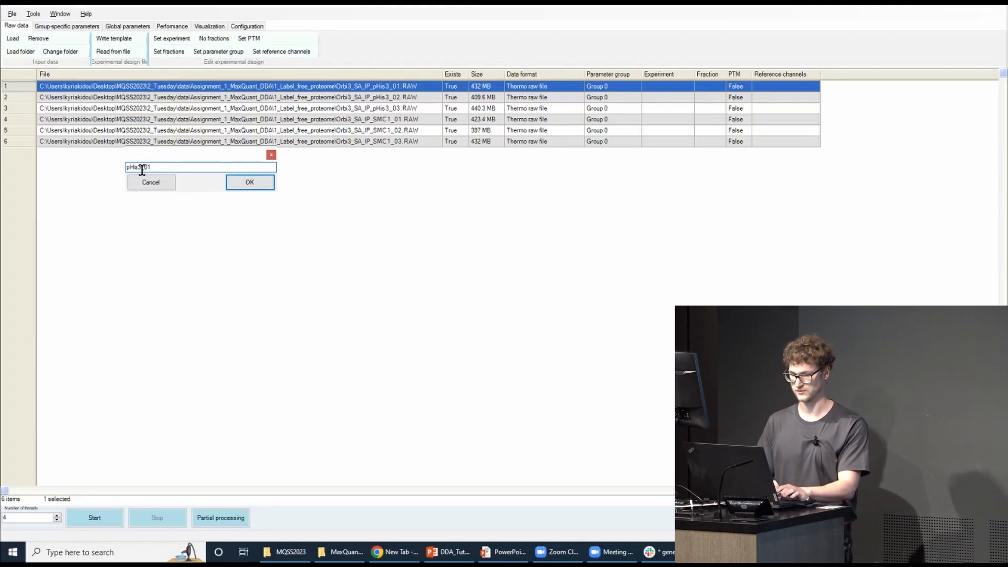
left_click_drag(143, 167, 126, 167)
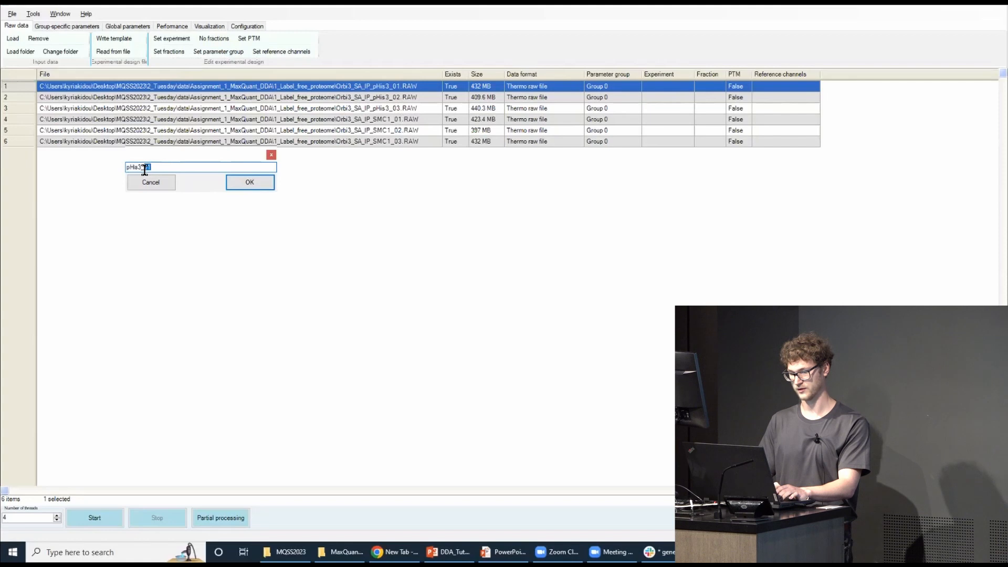
left_click(252, 183)
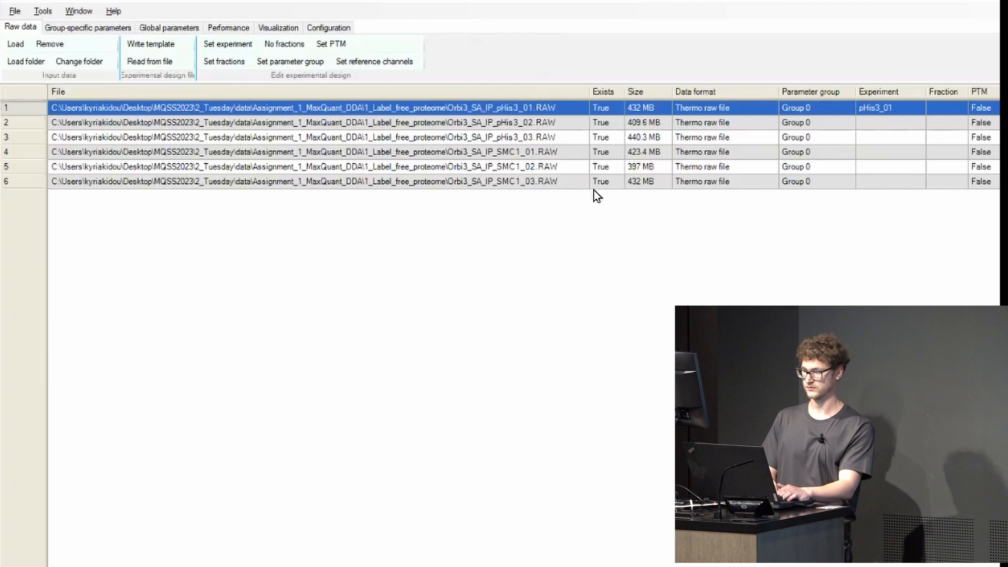
Apply No fractions to all six raw files, naming the experiments pHis3_01 to pHis3_03 and SMC1_01 to SMC1_03, and review the names
left_click(581, 182, "shift")
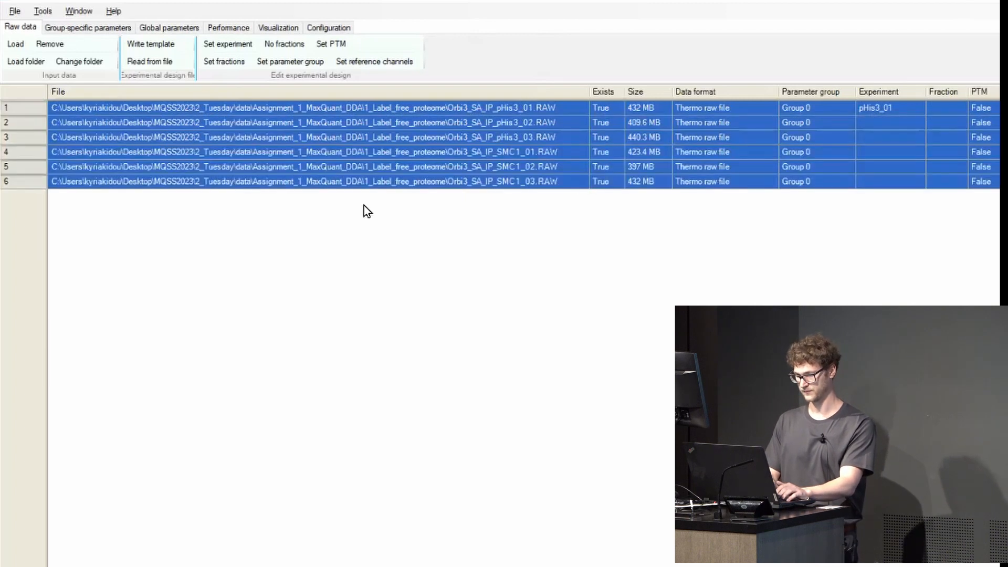
left_click(276, 48)
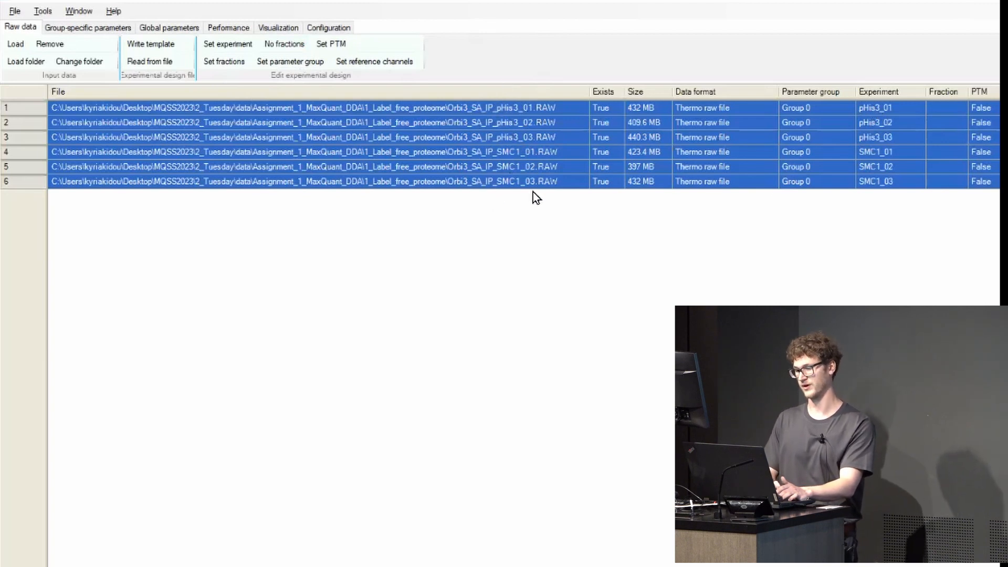
left_click(886, 105)
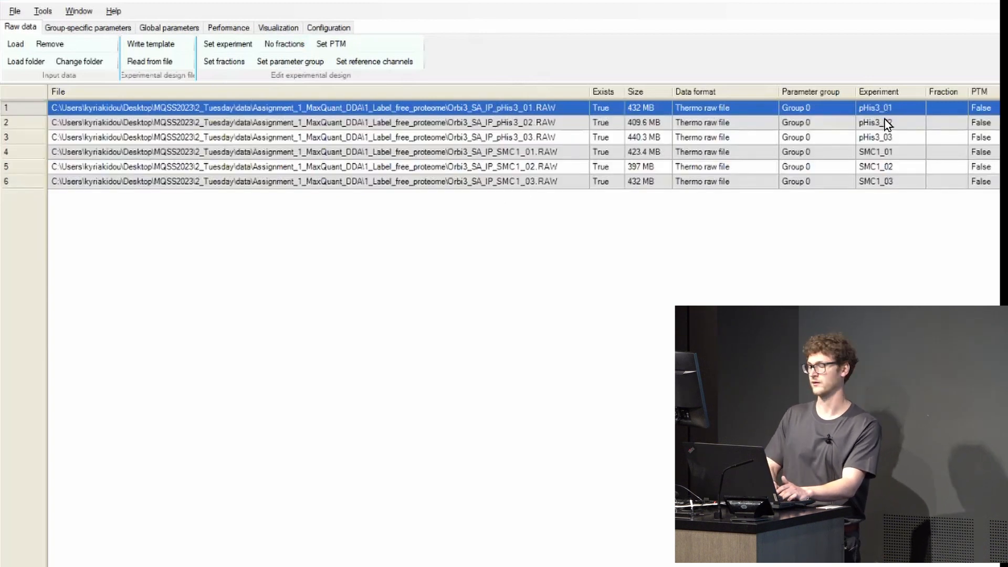
left_click(884, 122)
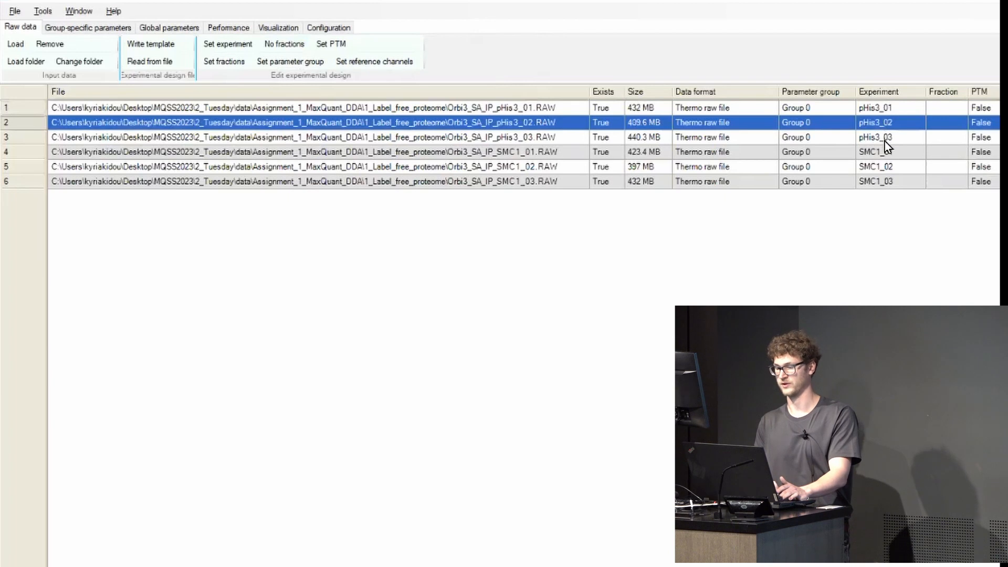
left_click(884, 139)
left_click(886, 154)
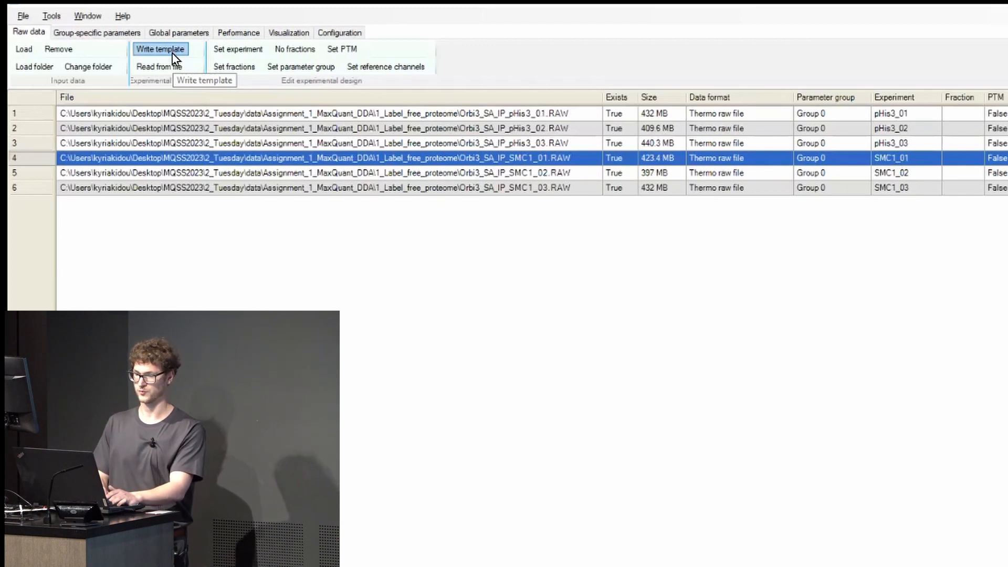
Write the experimental design template, overwriting the existing experimentalDesignTemplate.txt in the combined folder
left_click(172, 52)
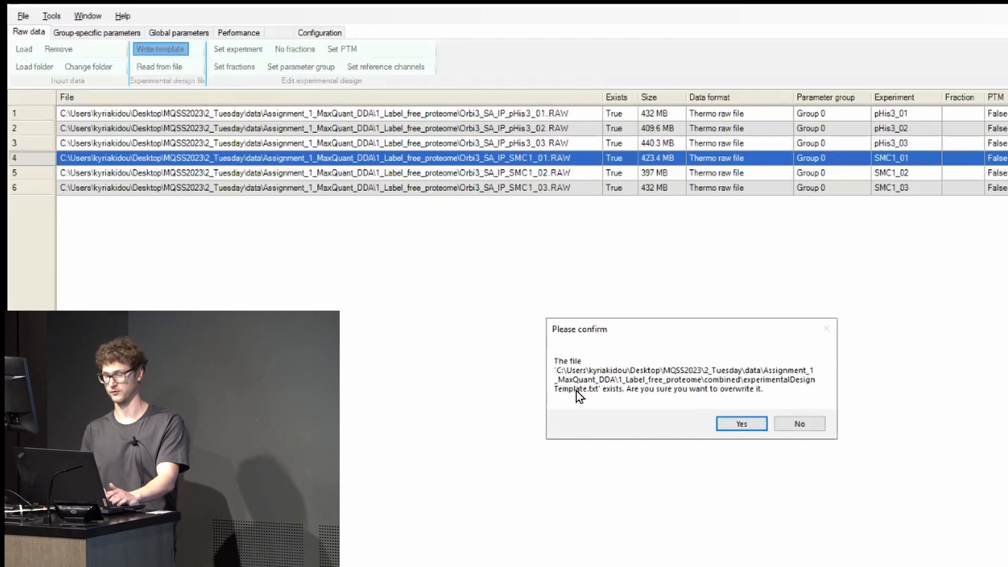
left_click(733, 425)
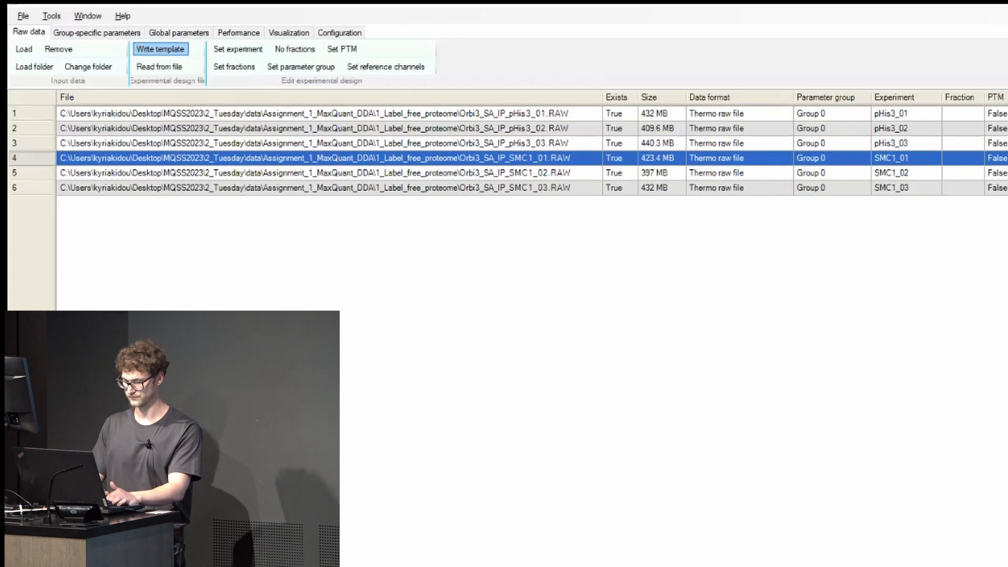
In File Explorer, locate experimentalDesignTemplate.txt in the combined folder of 2_Tuesday/data/Assignment_1_MaxQuant_DDA/1_Label_free_proteome
mouse_move(288, 552)
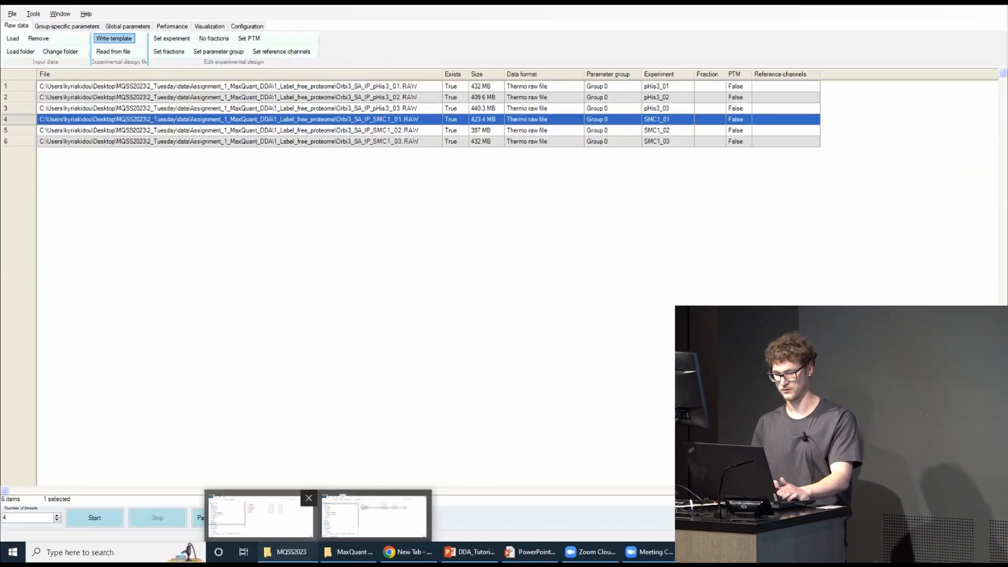
left_click(260, 516)
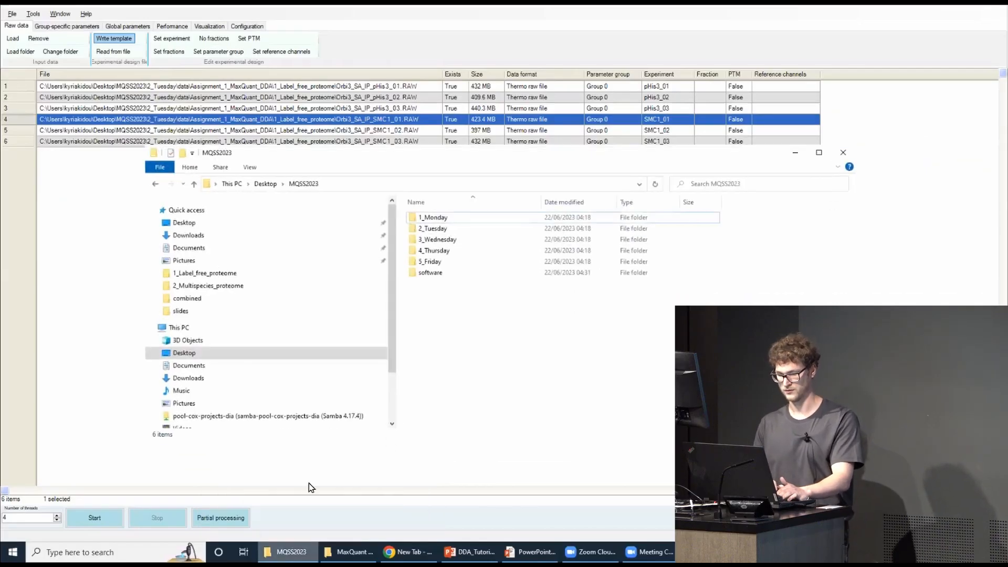
double_click(438, 227)
double_click(438, 218)
double_click(436, 218)
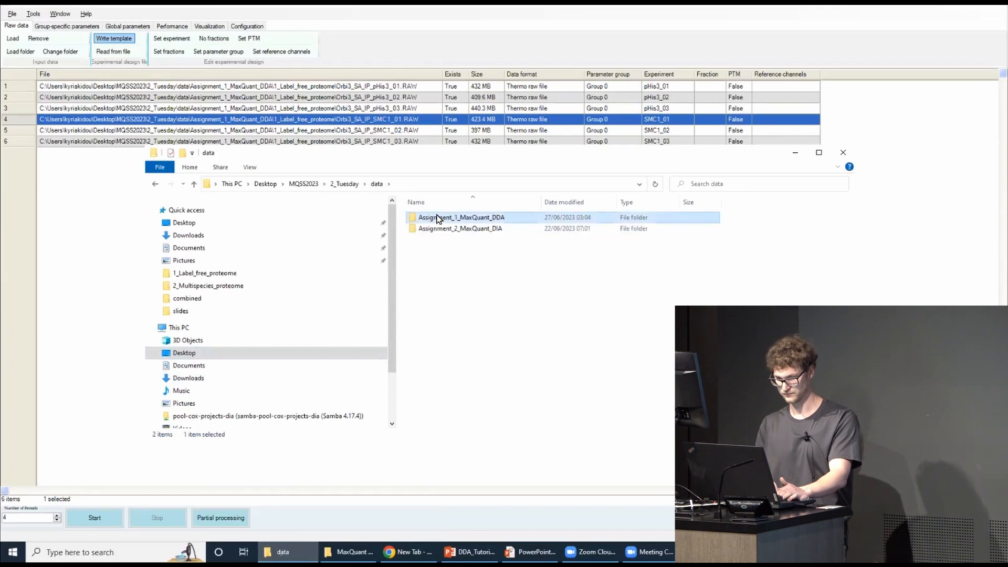
double_click(436, 218)
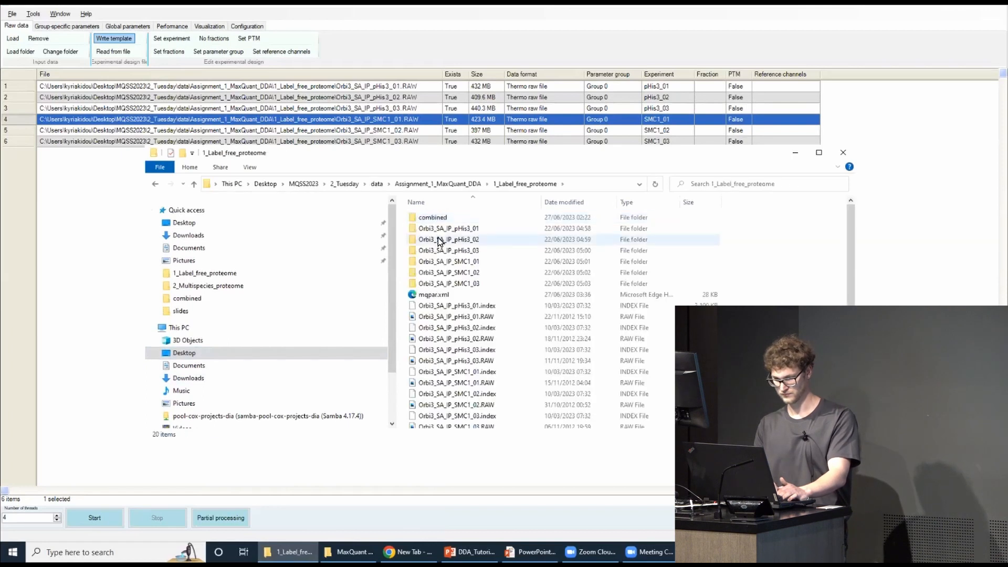
left_click(444, 218)
double_click(444, 218)
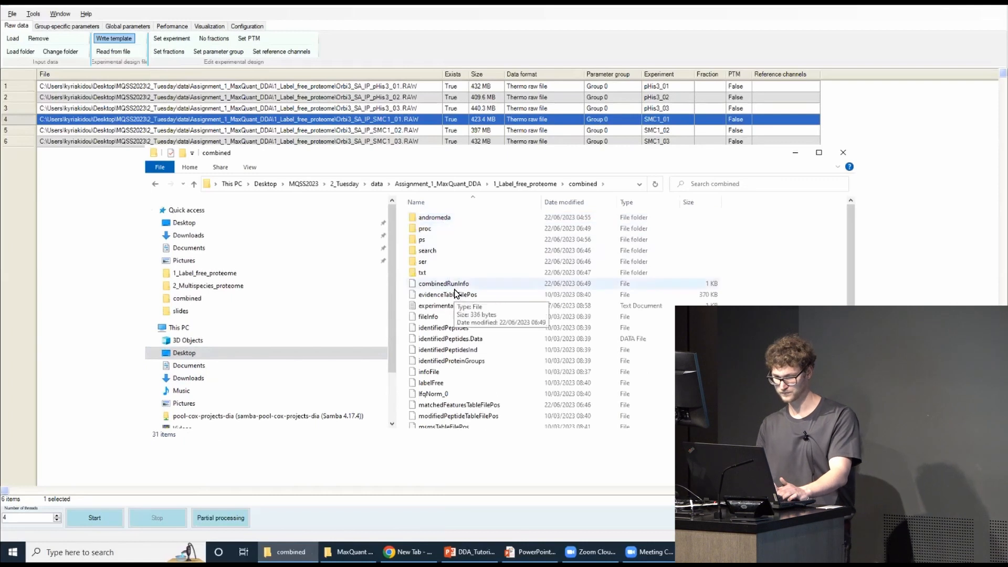
left_click(462, 310)
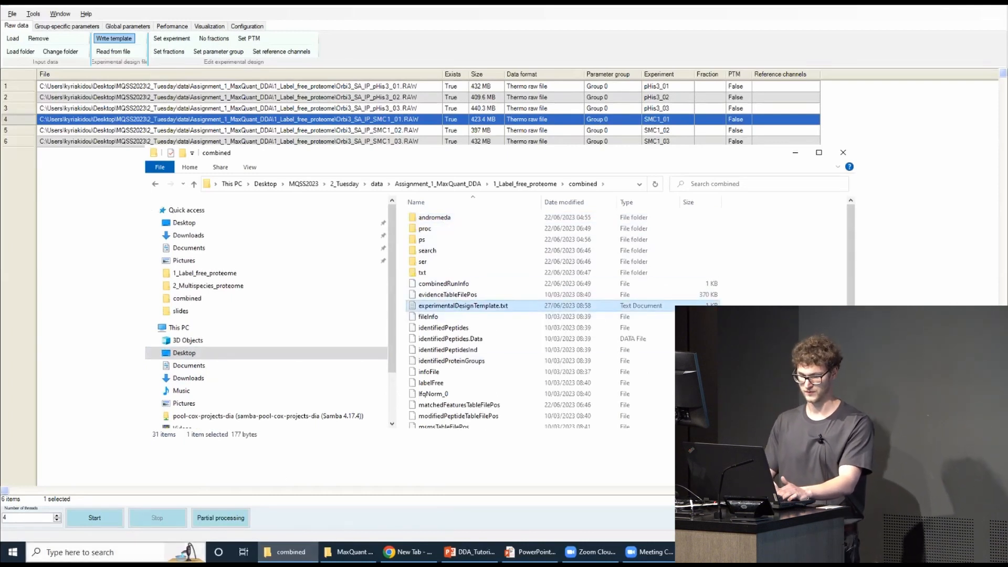
Start Excel, open experimentalDesignTemplate.txt in it, and minimize the File Explorer window
left_click(105, 553)
type("exce")
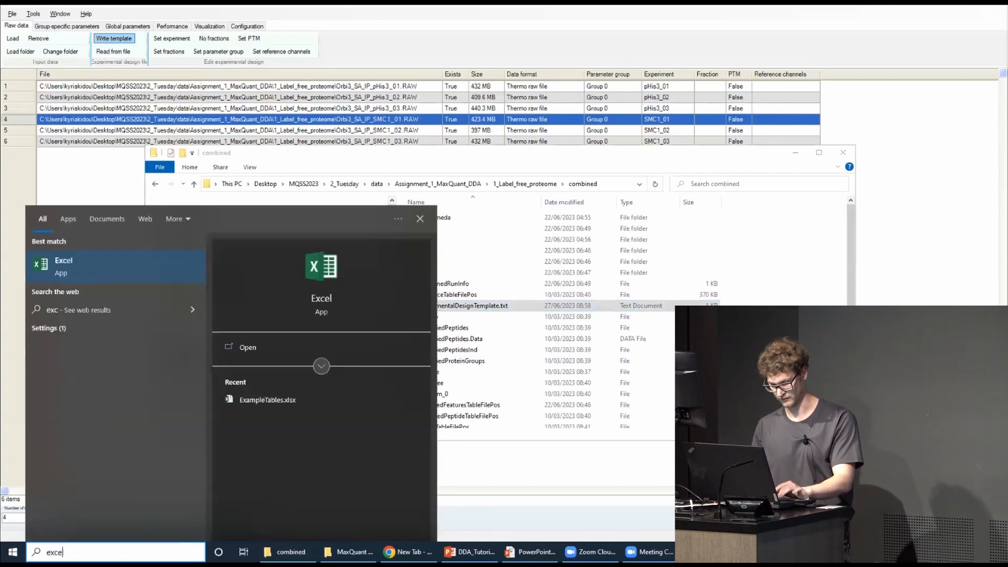
key("Return")
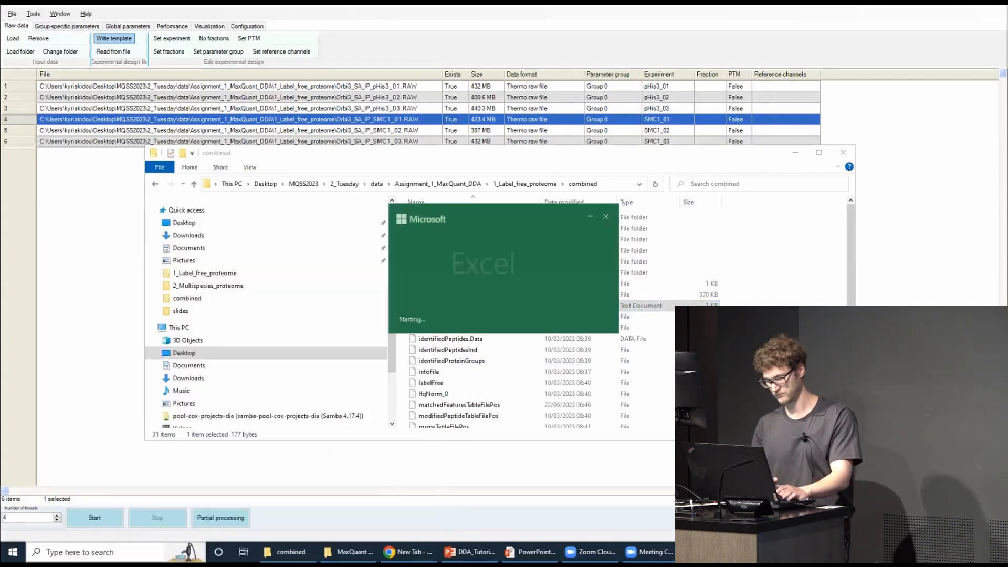
key("alt+Tab")
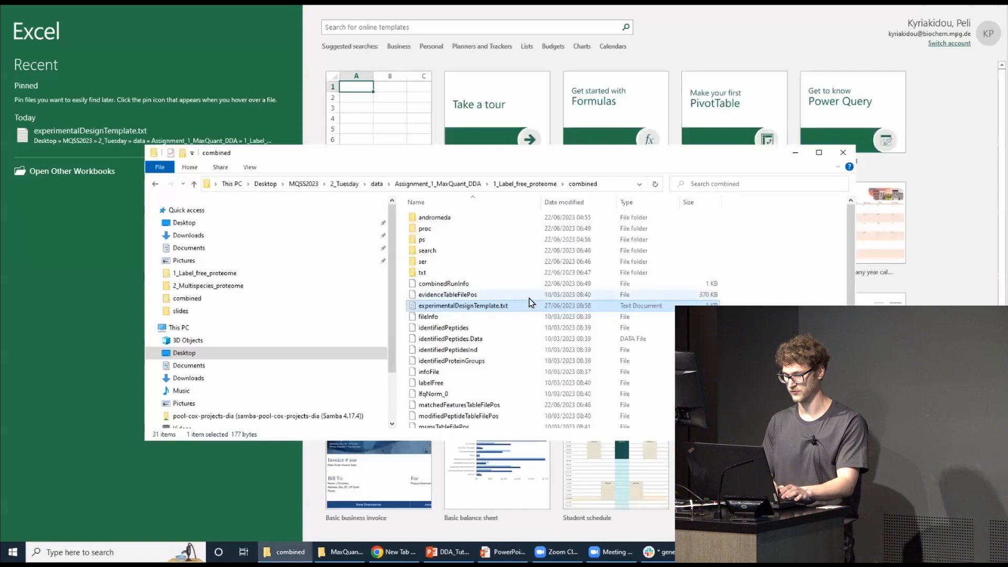
left_click_drag(527, 307, 903, 336)
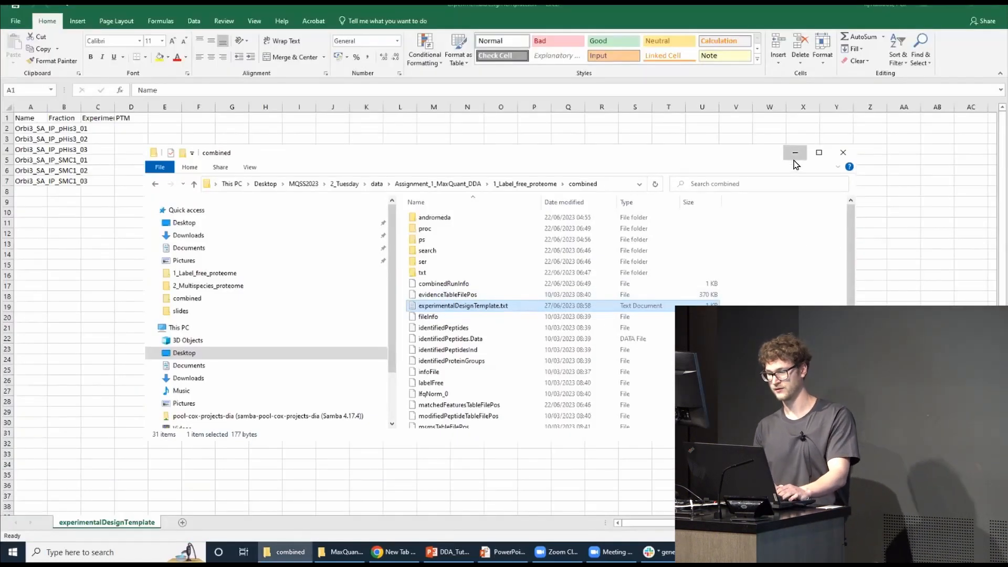
left_click(795, 165)
Widen the Name and Experiment columns and copy the six raw file names from A2:A7 into the Experiment column starting at C2
left_click_drag(48, 107, 112, 106)
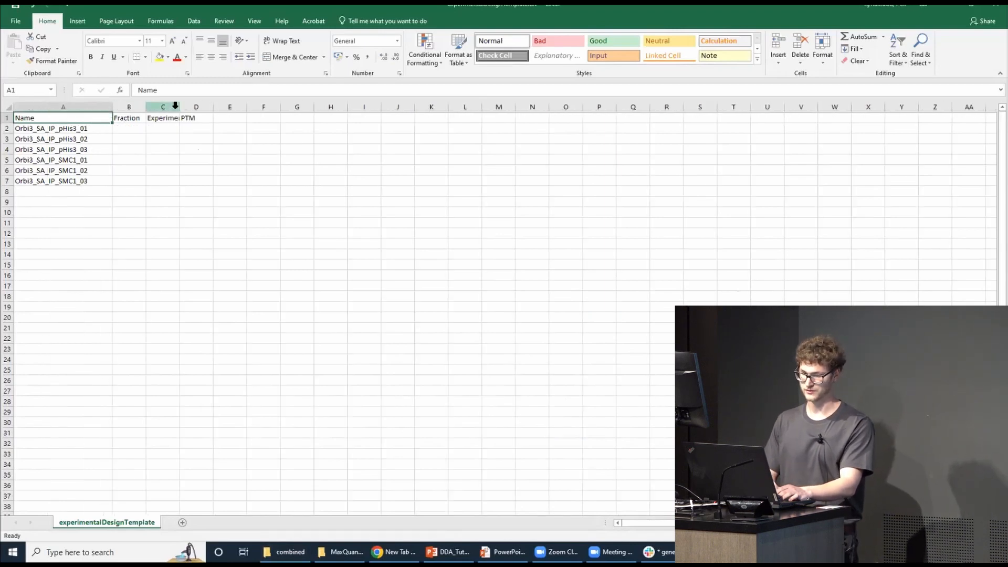
left_click_drag(179, 108, 242, 107)
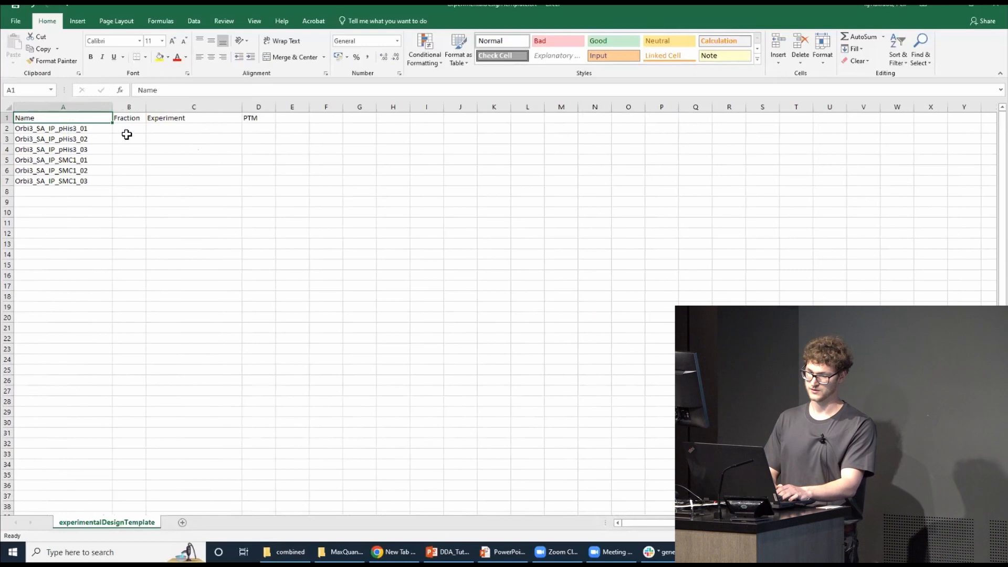
left_click(80, 129)
left_click_drag(80, 129, 75, 182)
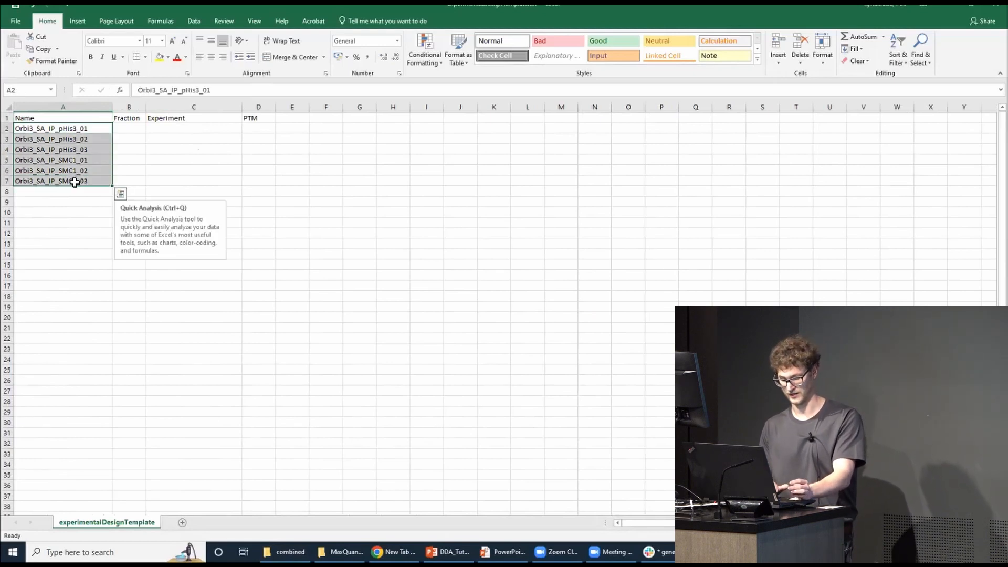
key("ctrl+c")
left_click(190, 128)
key("ctrl+v")
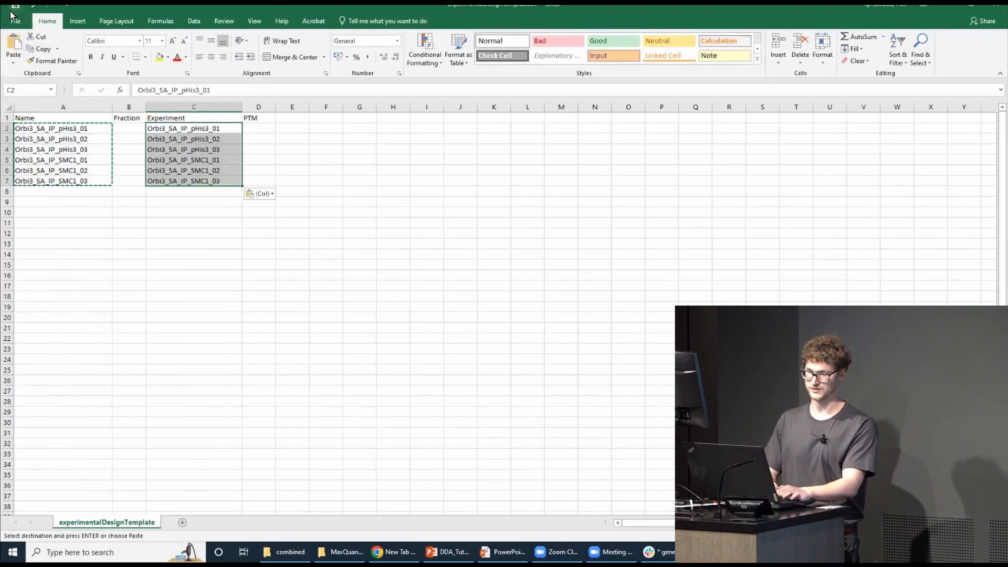
key("Escape")
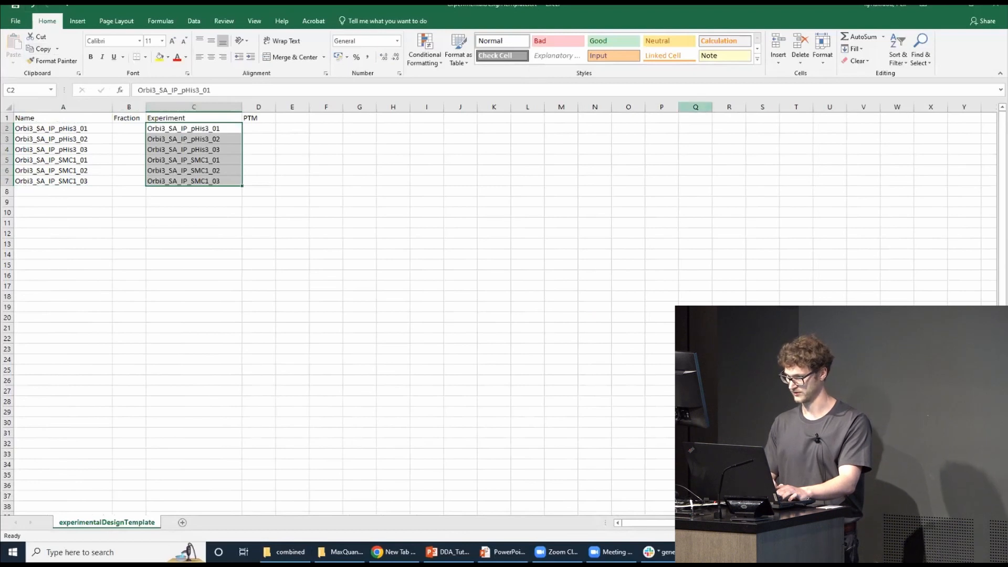
Close the template workbook in Excel and read experimentalDesignTemplate.txt from the combined folder into MaxQuant as the experimental design
left_click(971, 4)
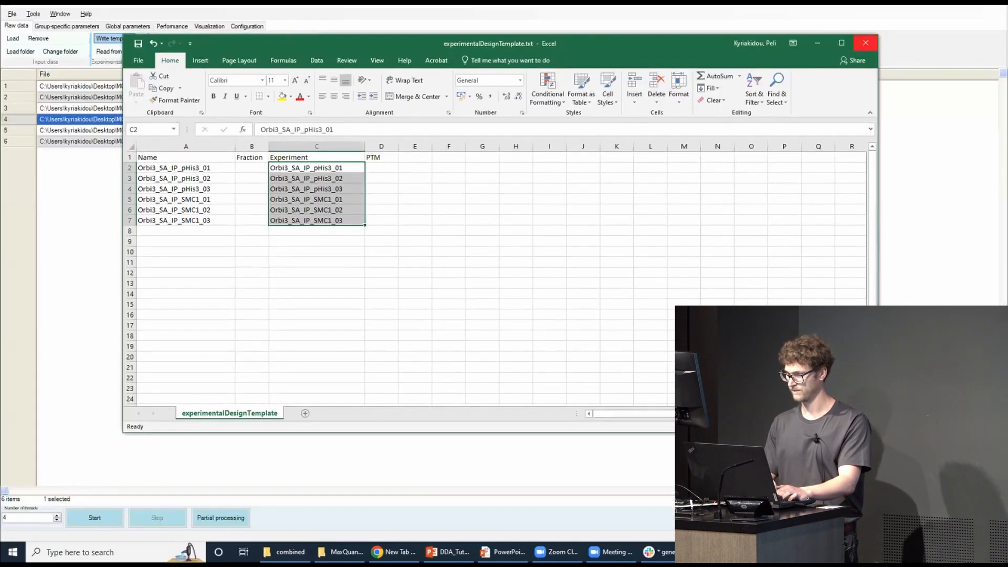
left_click(865, 43)
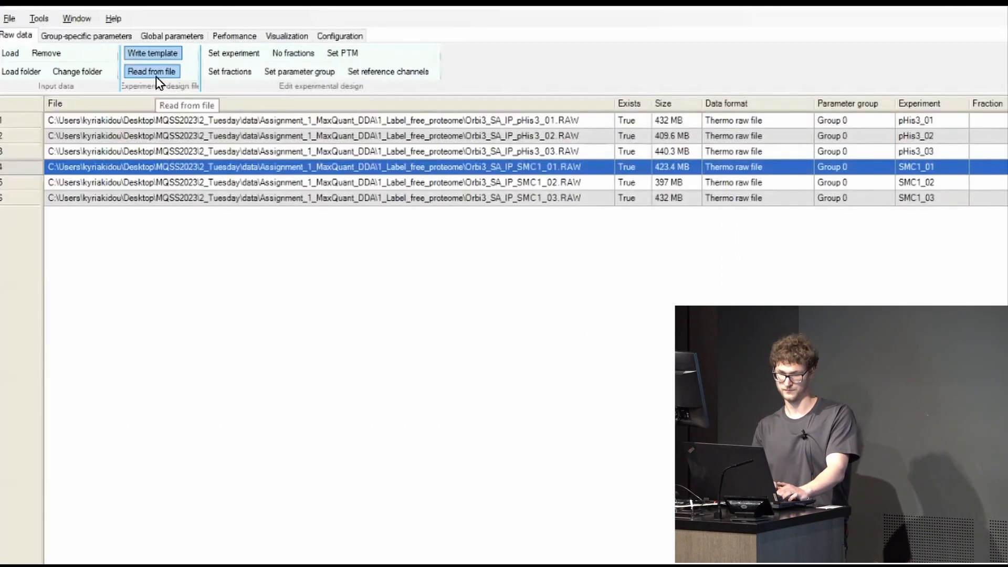
left_click(156, 77)
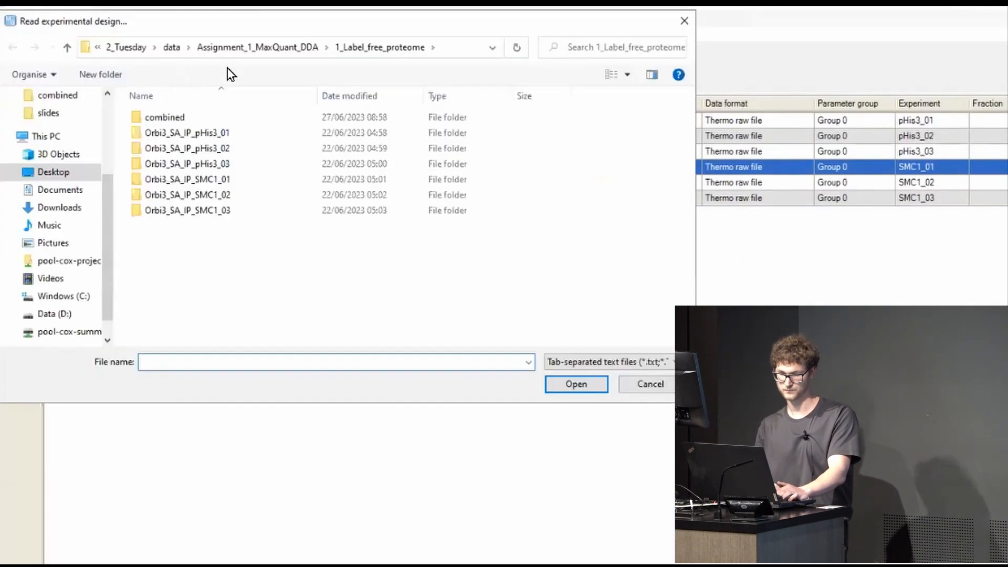
double_click(229, 118)
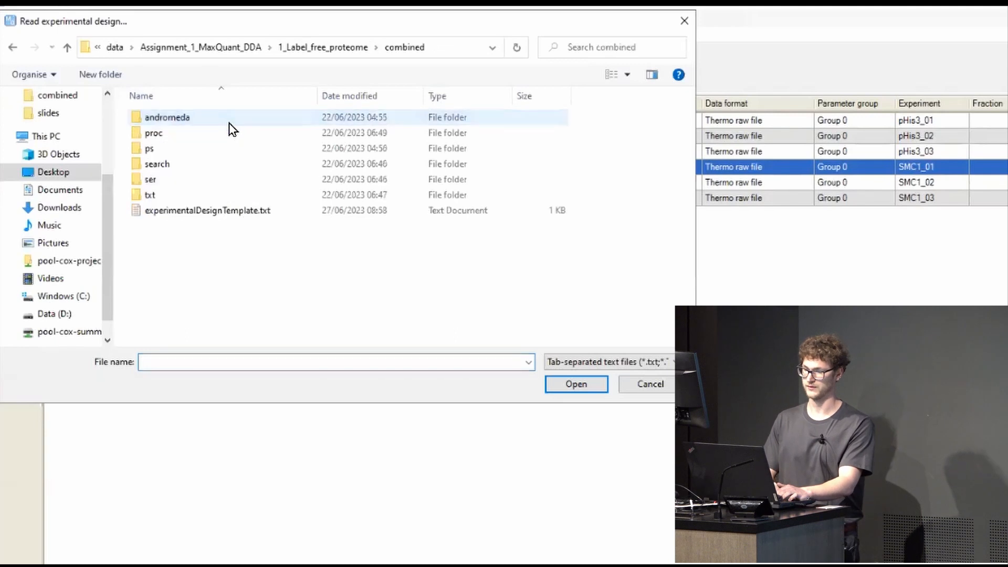
double_click(180, 214)
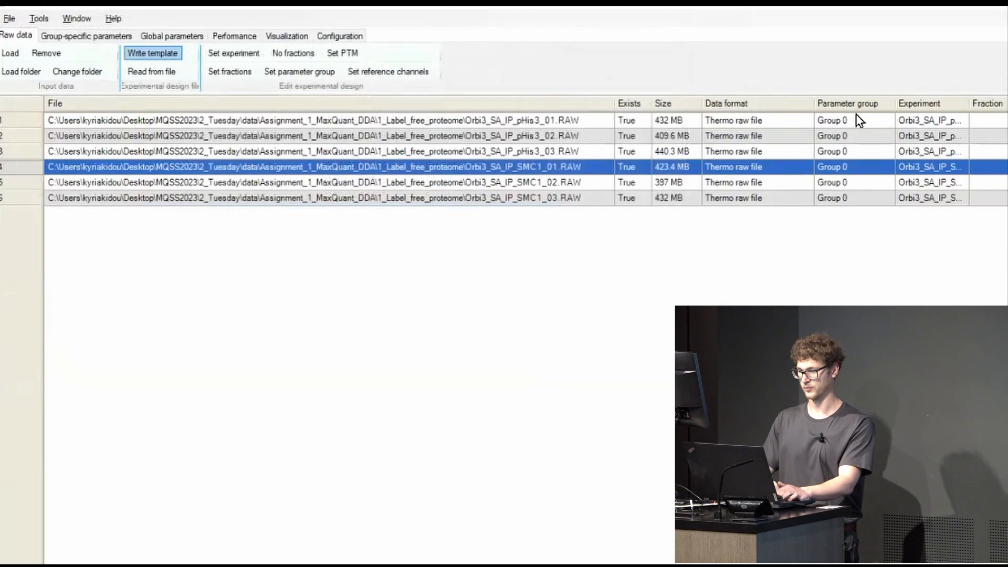
Widen the Experiment column to fit its contents and review the imported experiment names from the first to the last raw file
double_click(969, 103)
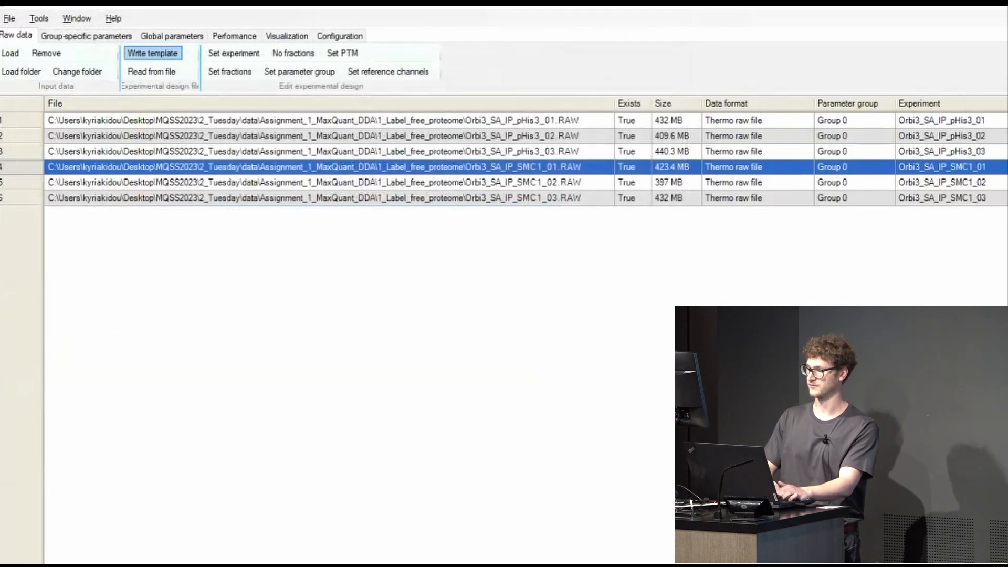
left_click(969, 123)
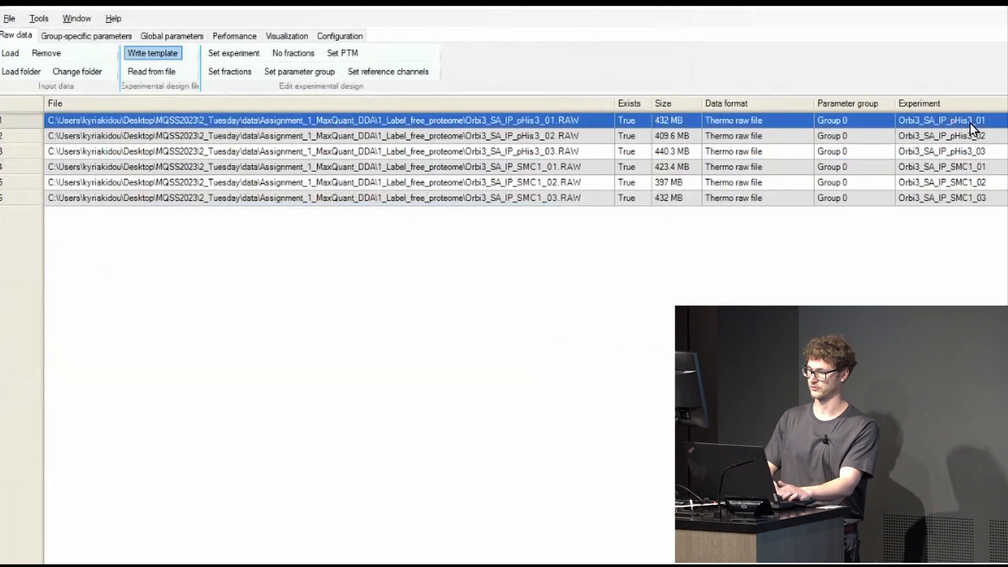
left_click(969, 198, "shift")
left_click(969, 197)
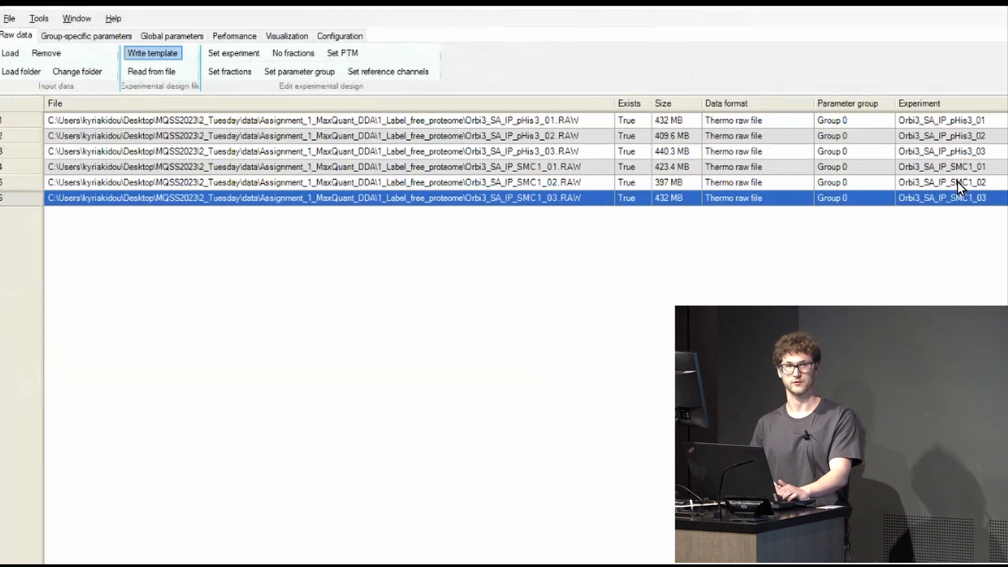
Assign the three pHis3 raw files to parameter Group 1
left_click(831, 121)
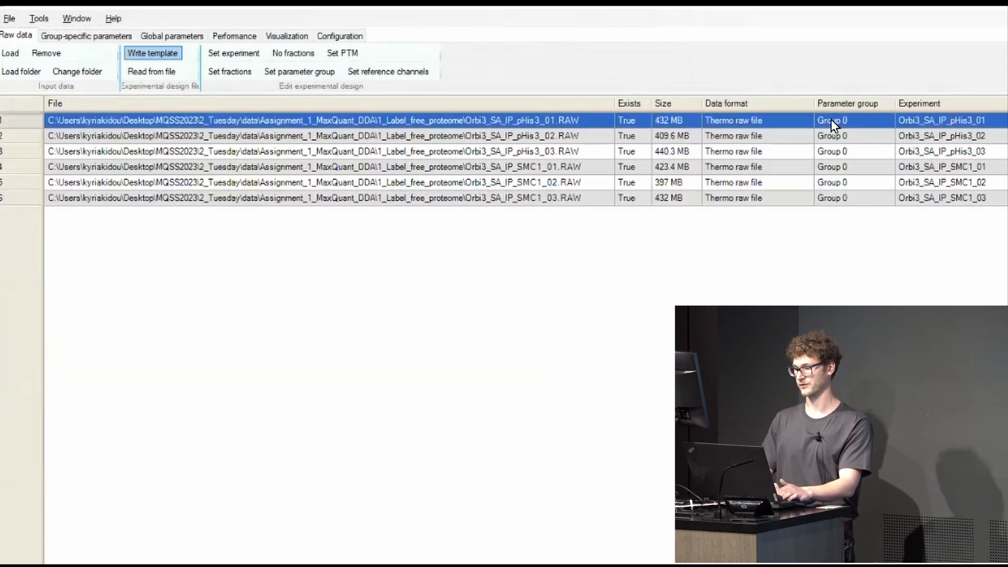
left_click(843, 151, "shift")
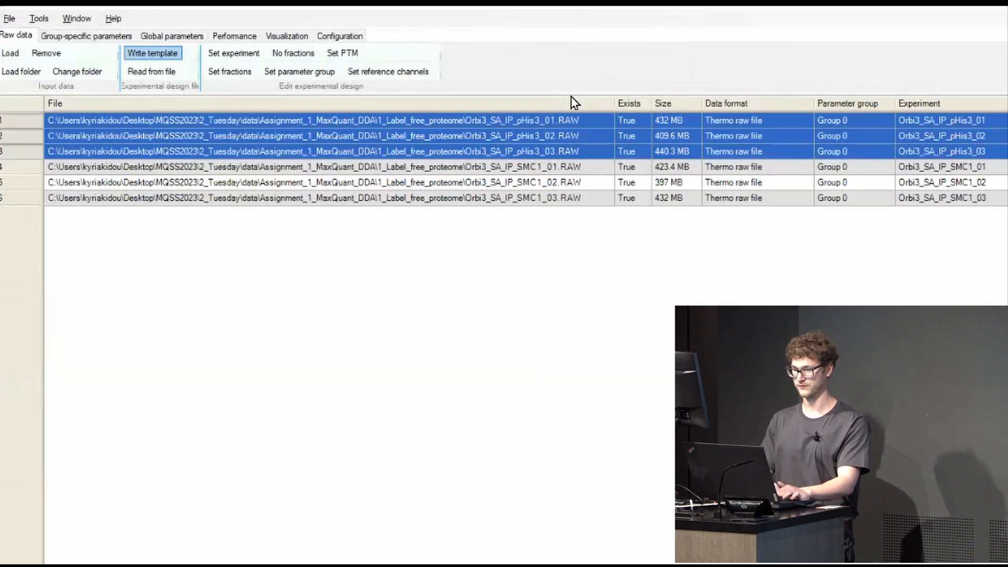
left_click(323, 77)
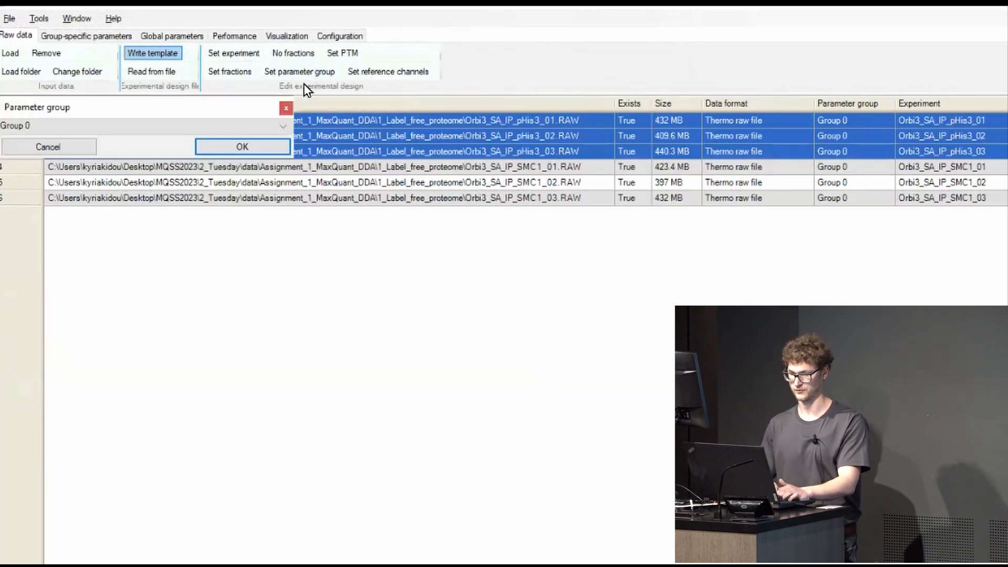
left_click(205, 126)
left_click(201, 151)
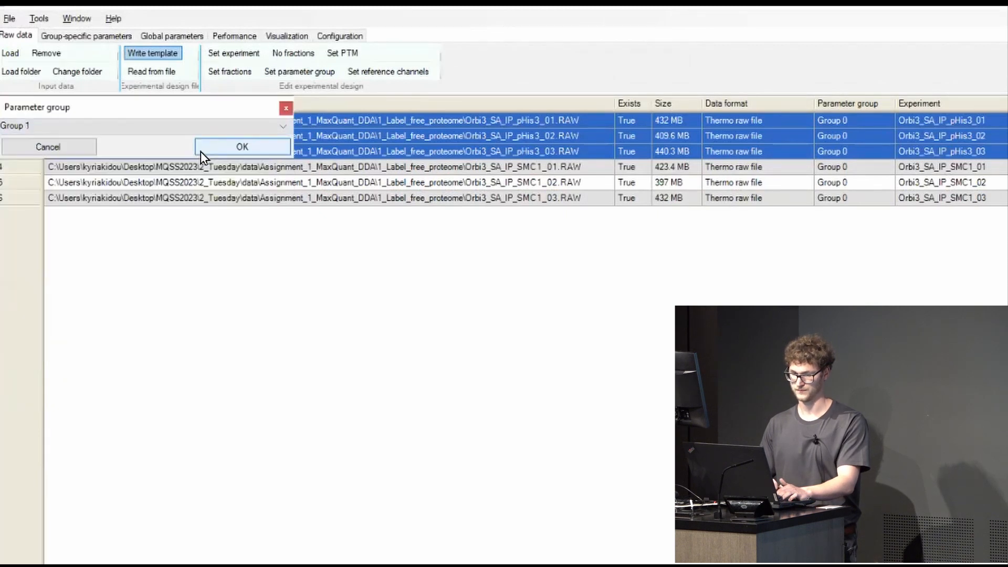
left_click(215, 152)
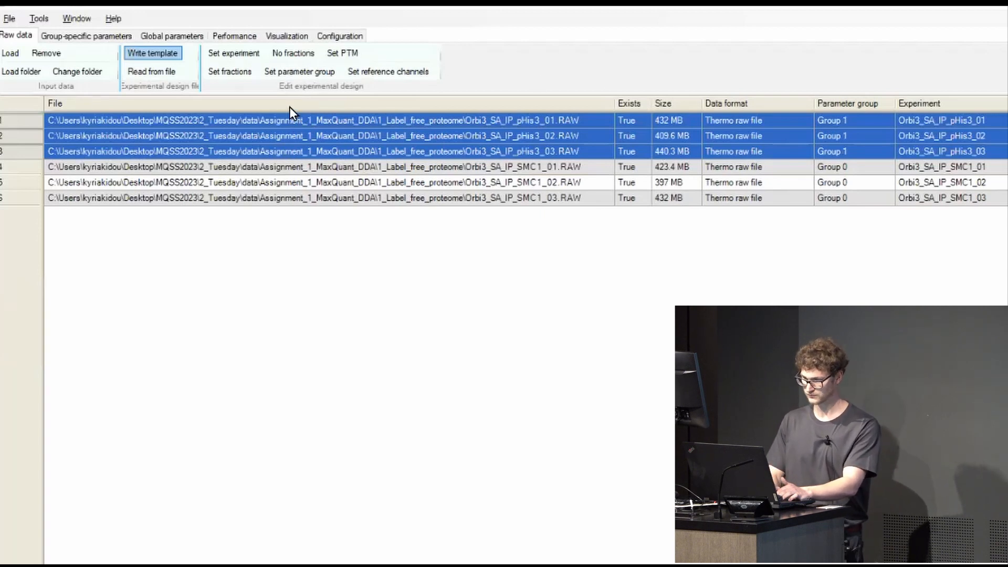
Return the three pHis3 raw files to parameter Group 0 and check the group assignment of all six files
left_click(316, 73)
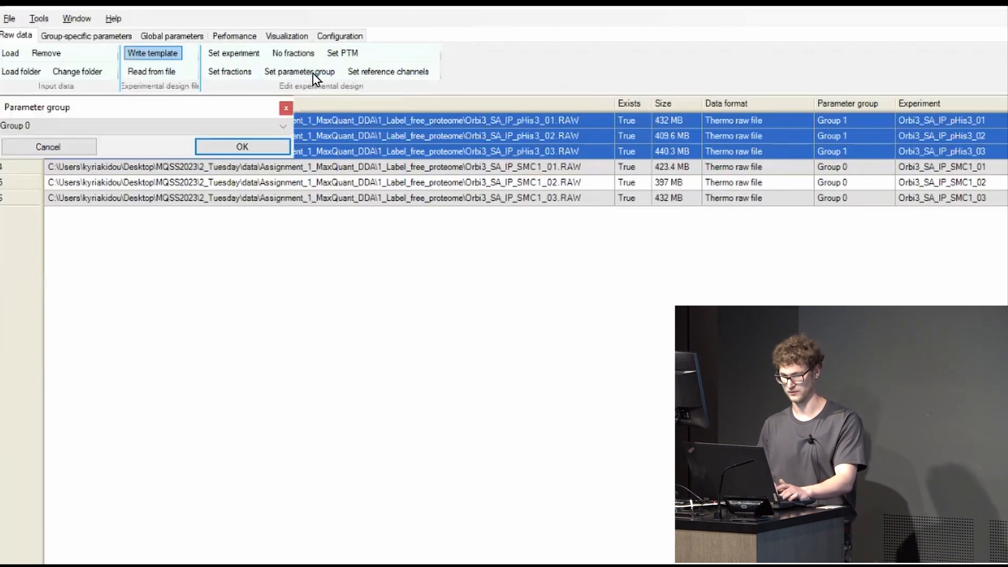
left_click(247, 144)
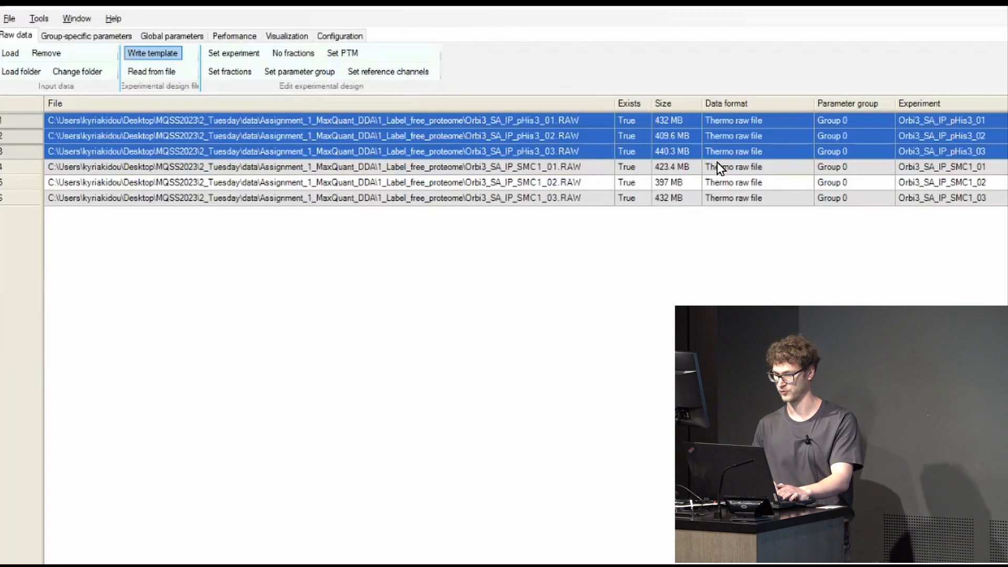
left_click(726, 203, "shift")
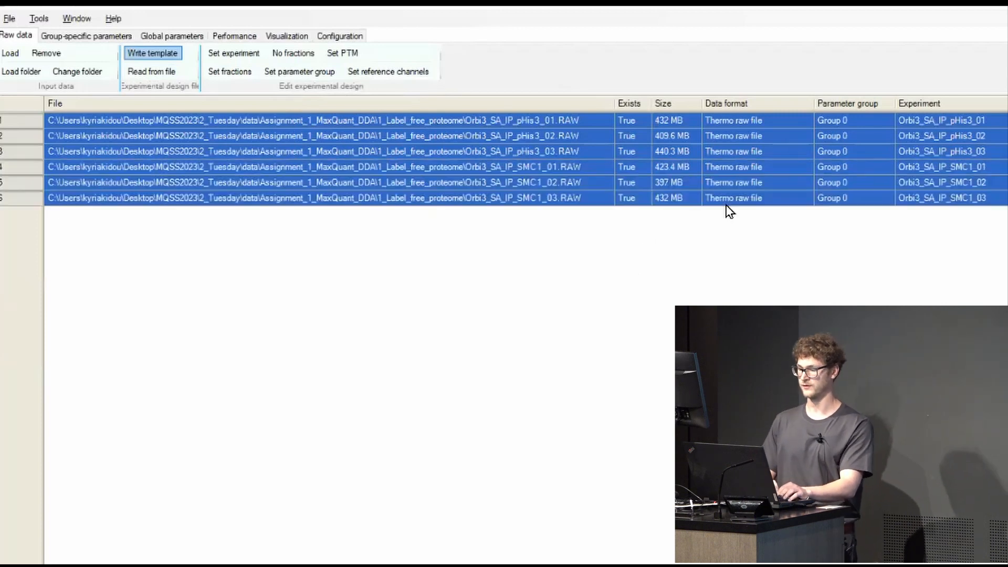
left_click(430, 134)
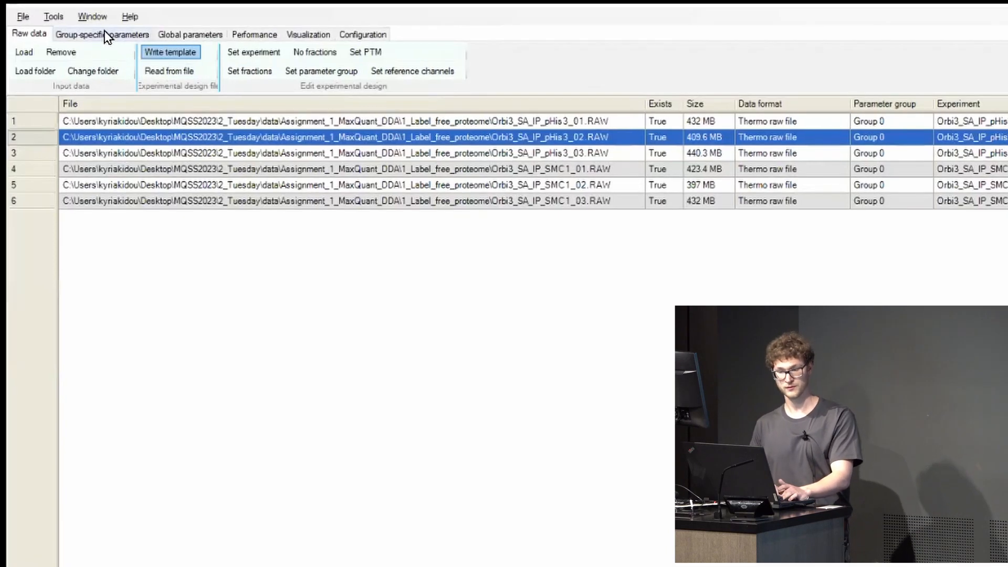
Examine the group-specific type settings and the chosen variable and fixed modifications for Group 0
left_click(108, 36)
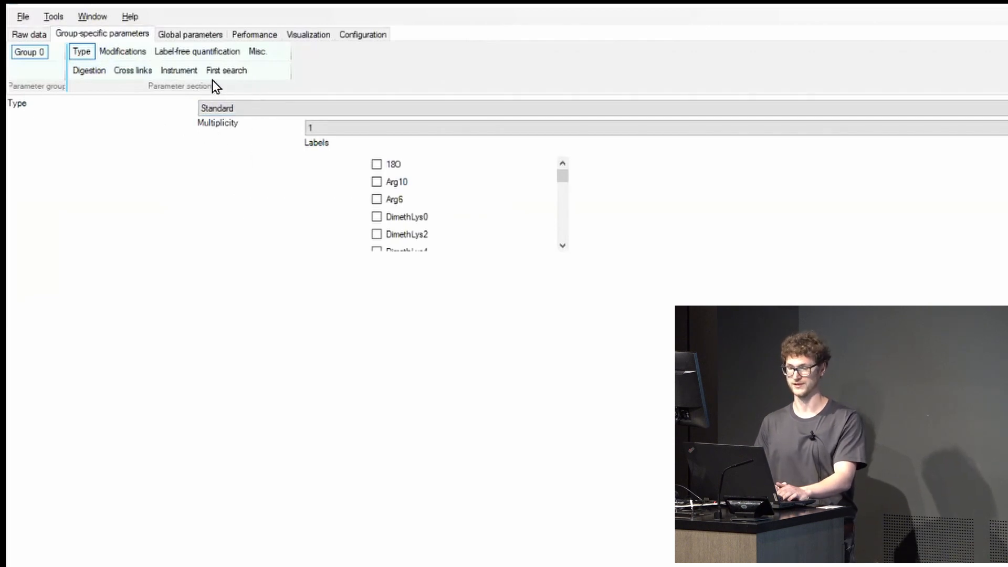
left_click(125, 62)
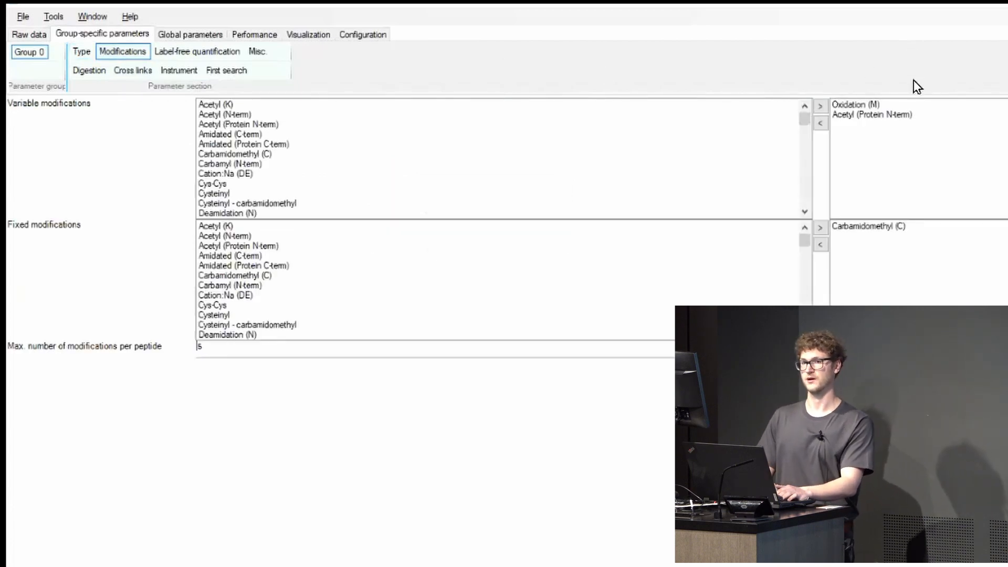
left_click(878, 104)
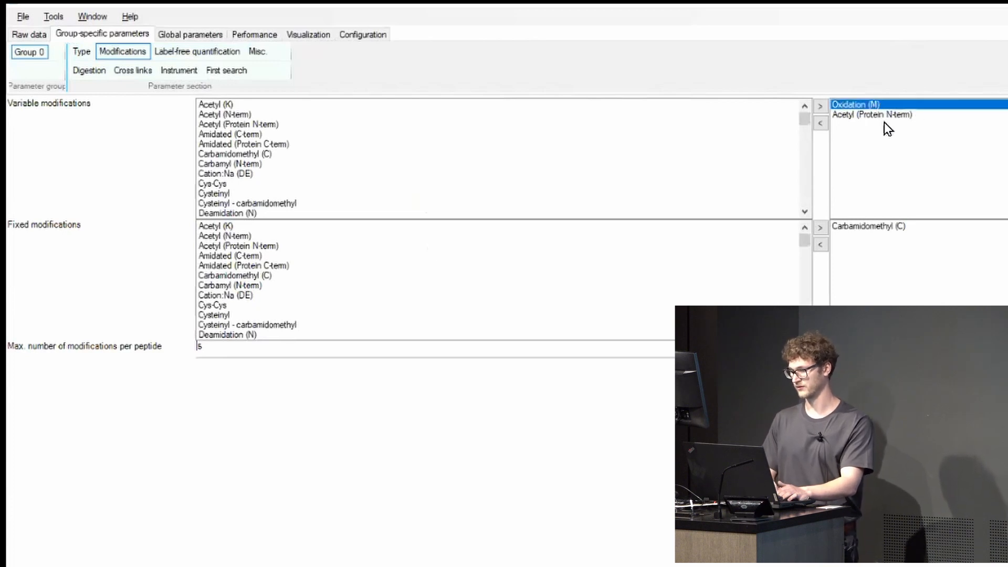
left_click(869, 115)
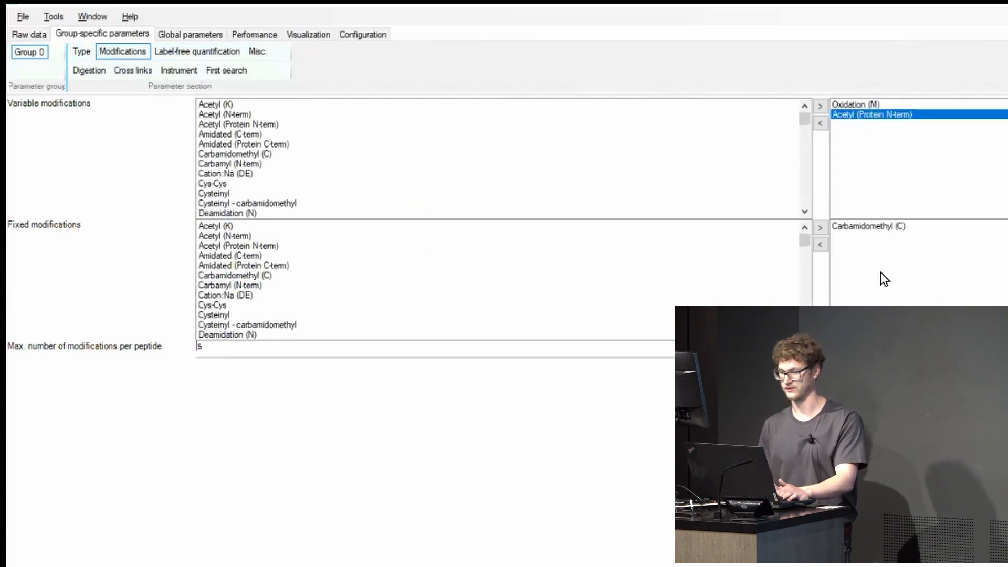
left_click(869, 229)
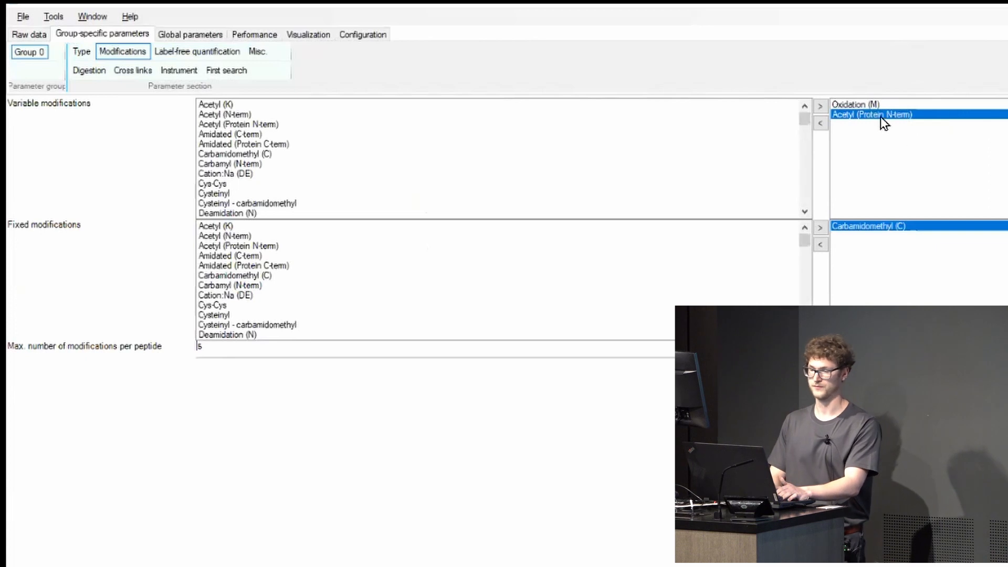
left_click(851, 103)
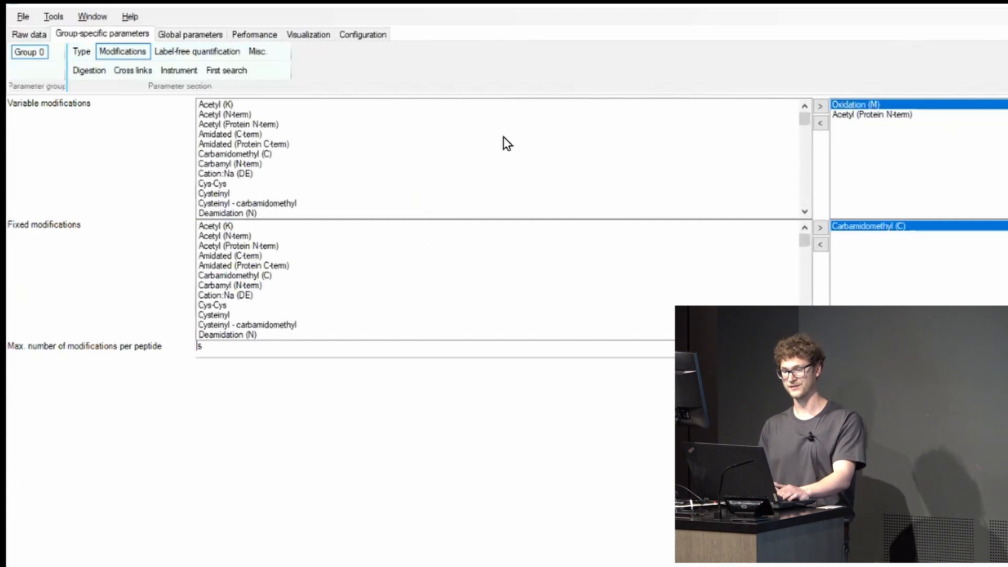
Add Amidated (C-term) to the variable modifications, remove it again, and look over the other available modifications
left_click(288, 134)
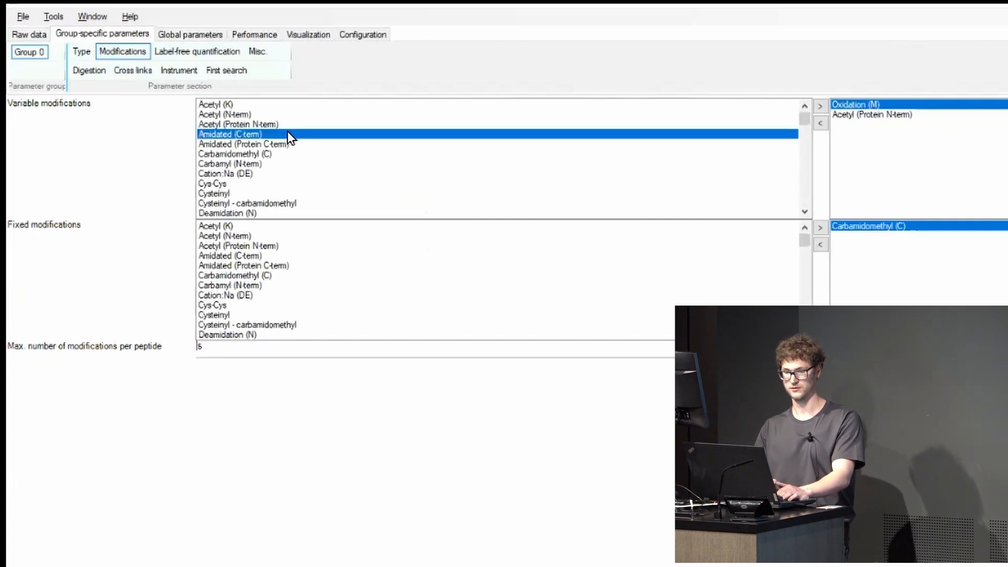
left_click(822, 105)
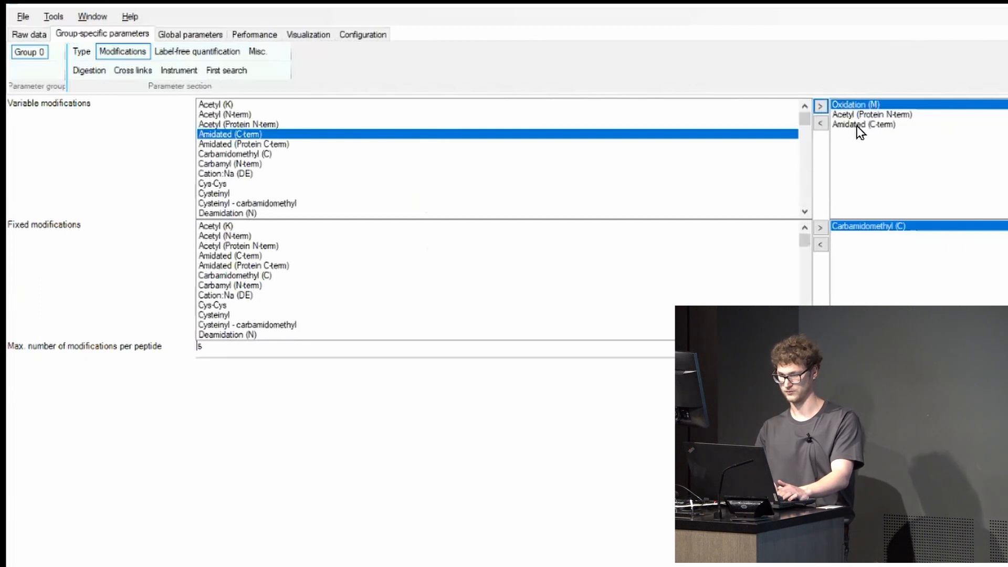
left_click(857, 127)
left_click(820, 122)
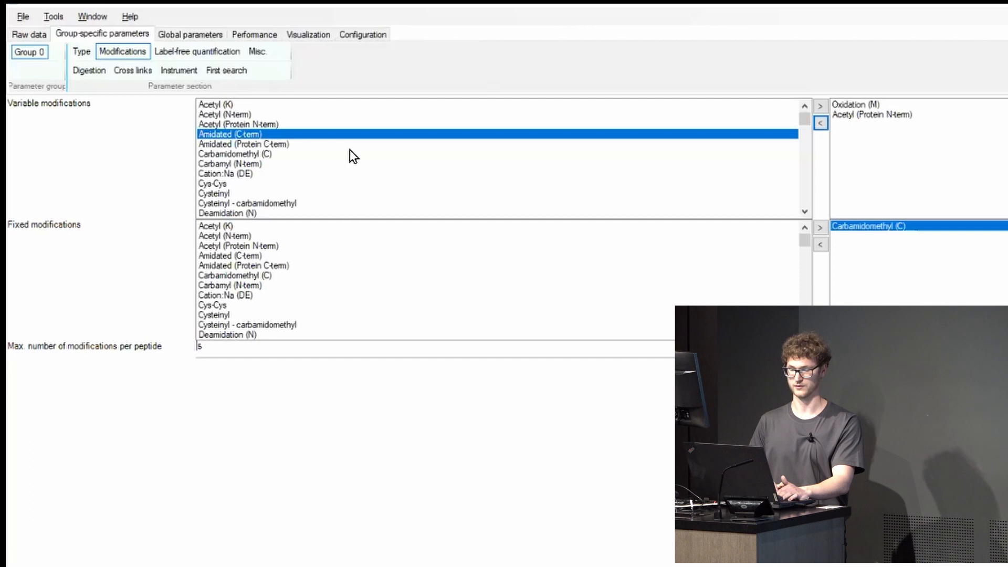
left_click(333, 148)
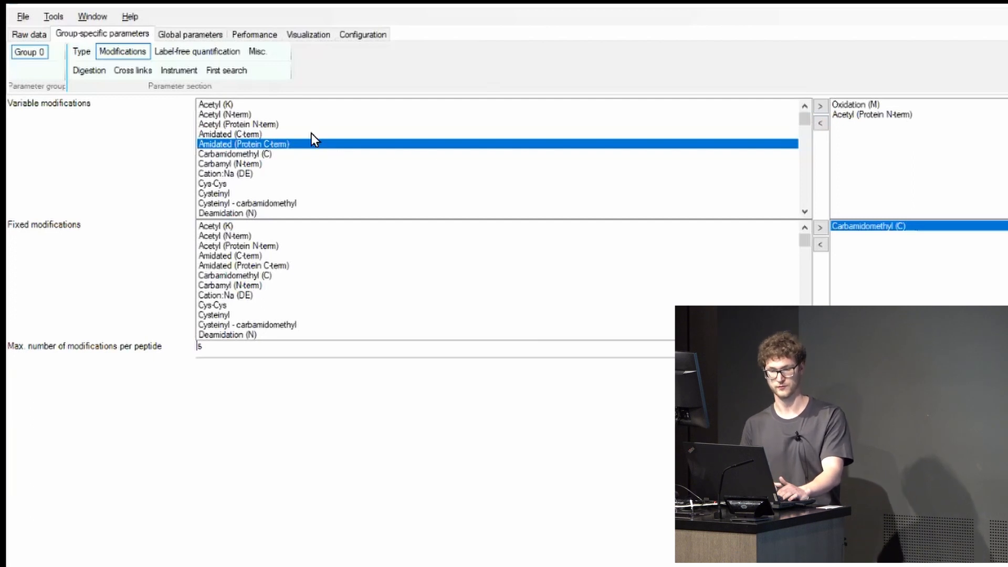
left_click(250, 104)
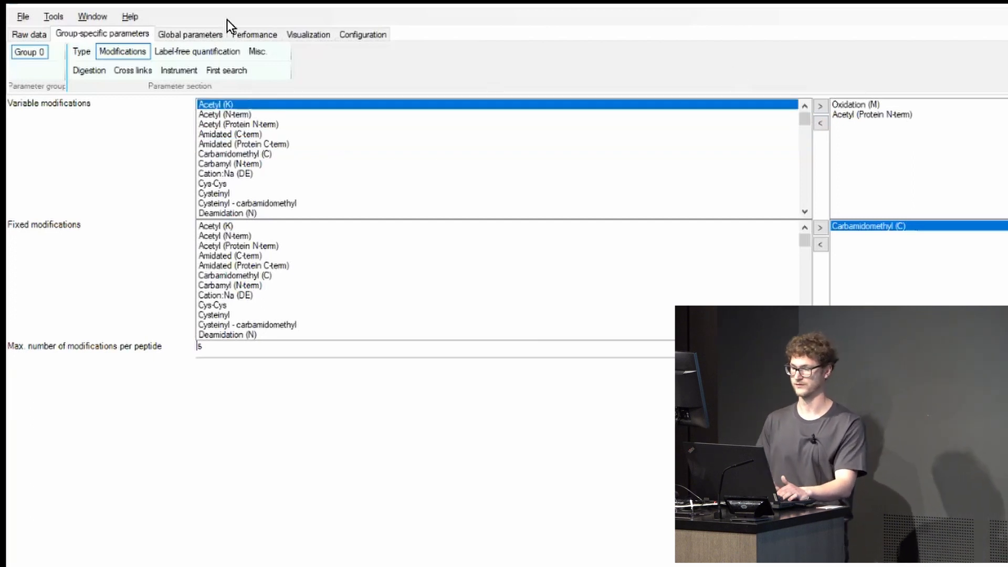
Set the label-free quantification of Group 0 to LFQ
left_click(181, 54)
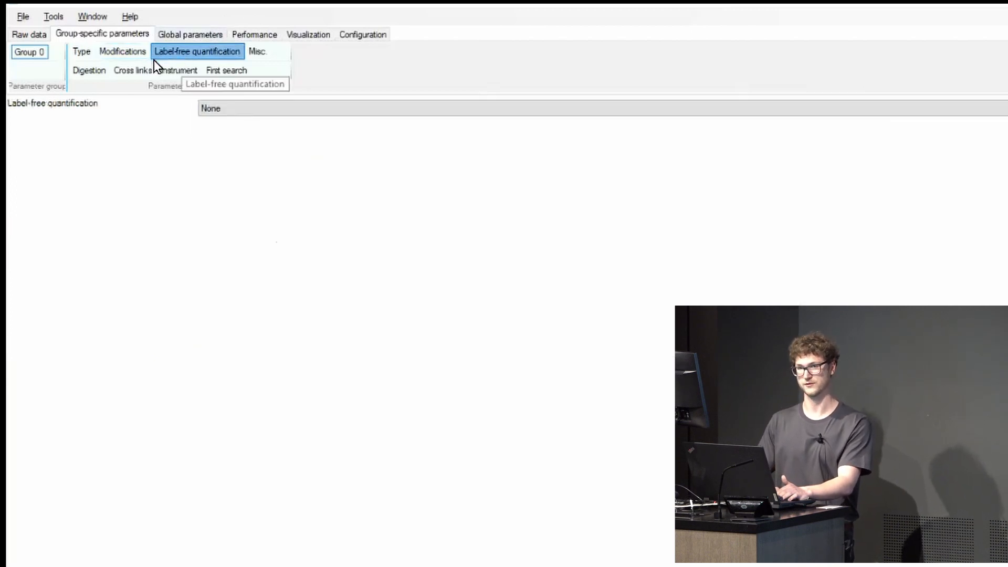
left_click(238, 113)
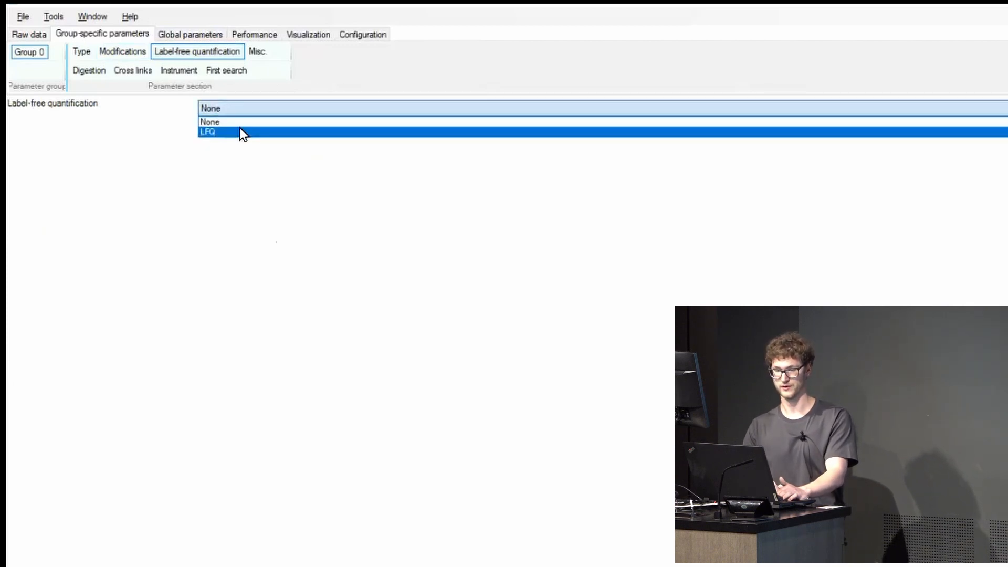
left_click(241, 133)
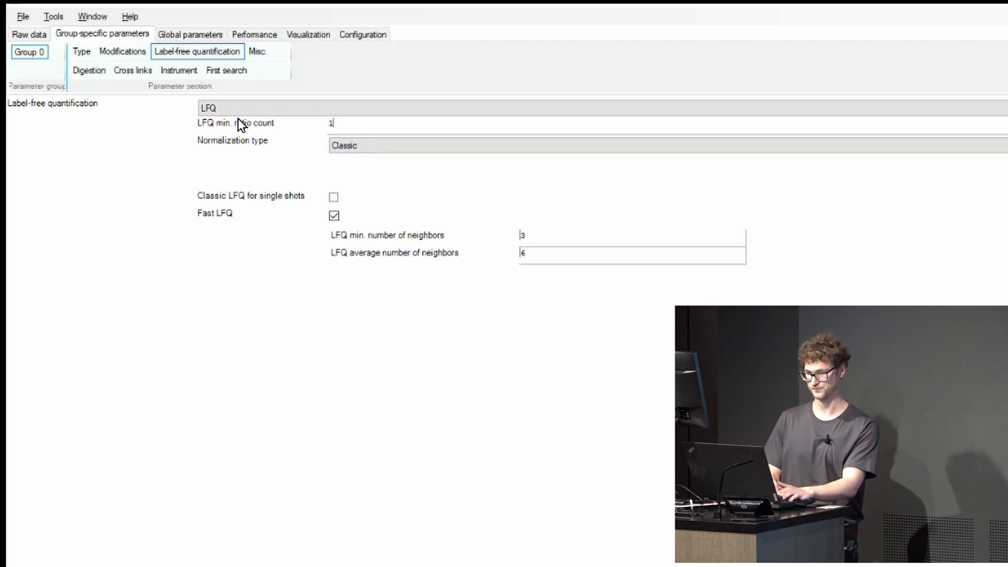
Add AspN to the digestion enzymes of Group 0 and remove it again
left_click(74, 74)
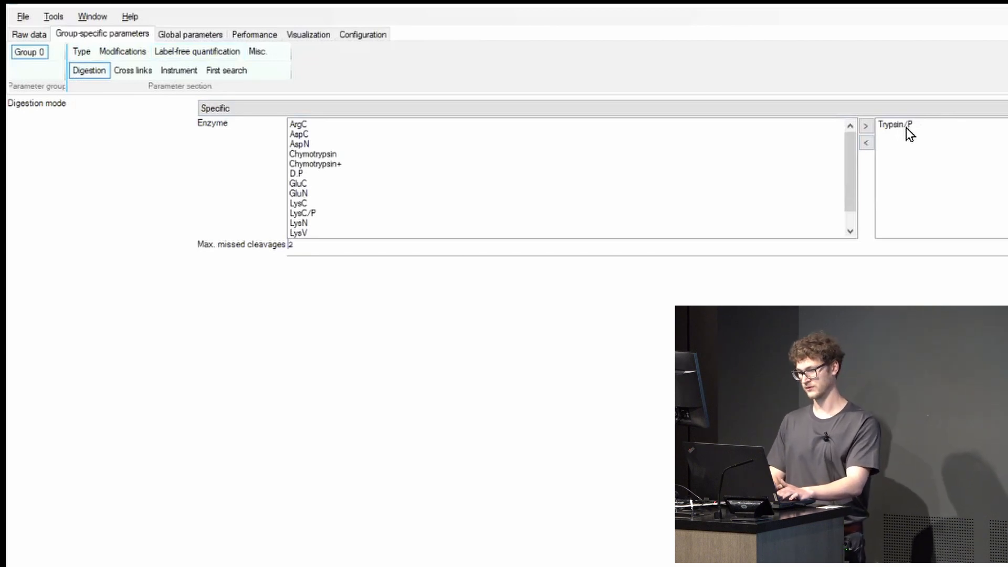
scroll(662, 163, "down", 1)
scroll(660, 162, "up", 1)
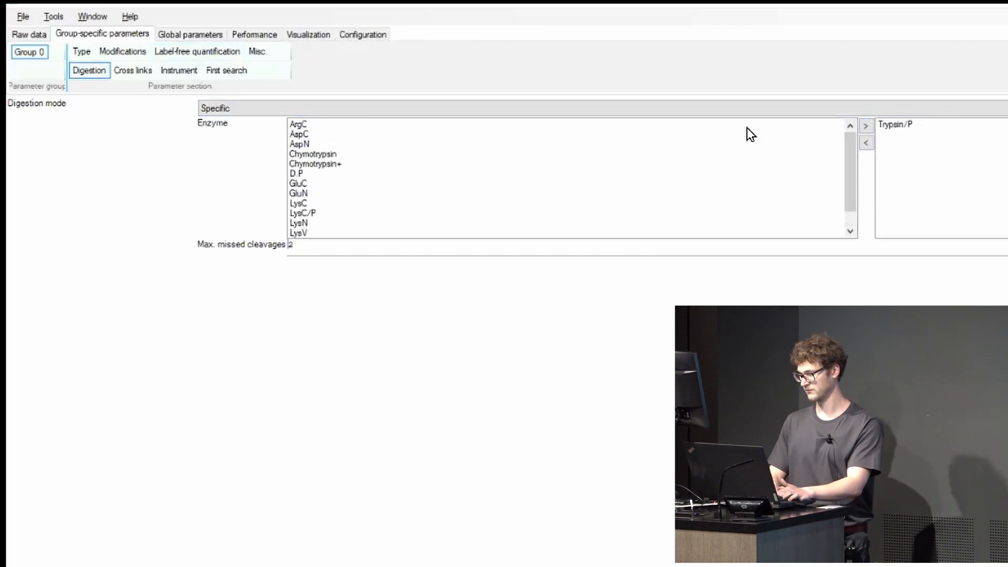
left_click(384, 145)
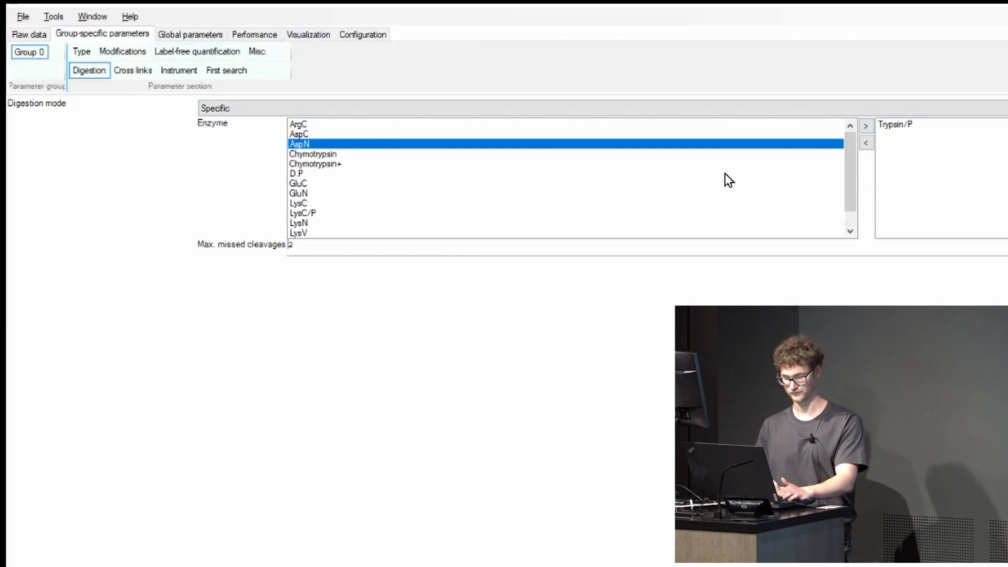
left_click(867, 127)
left_click(895, 134)
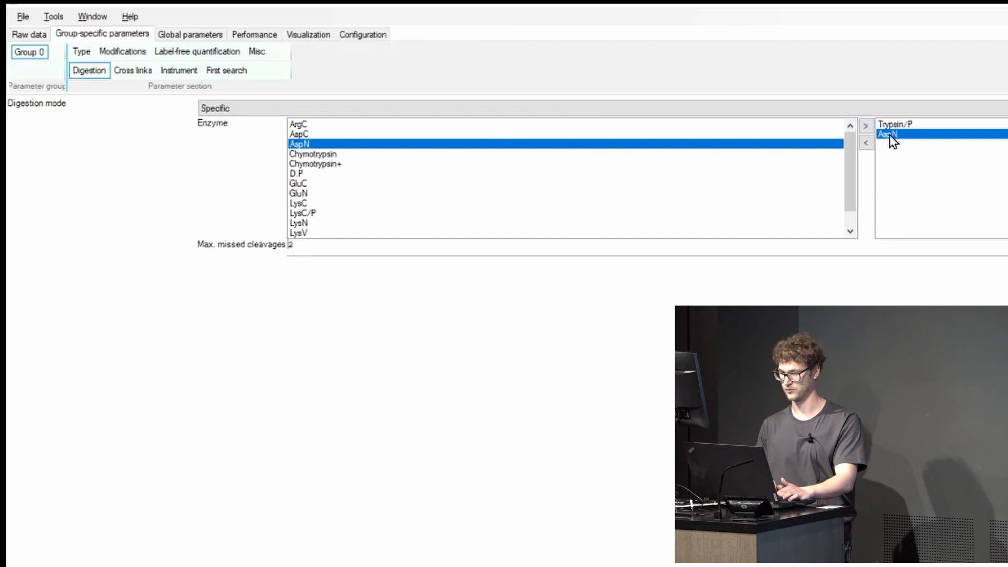
left_click(866, 143)
Replace Trypsin/P with Trypsin as the digestion enzyme for Group 0
scroll(558, 184, "down", 1)
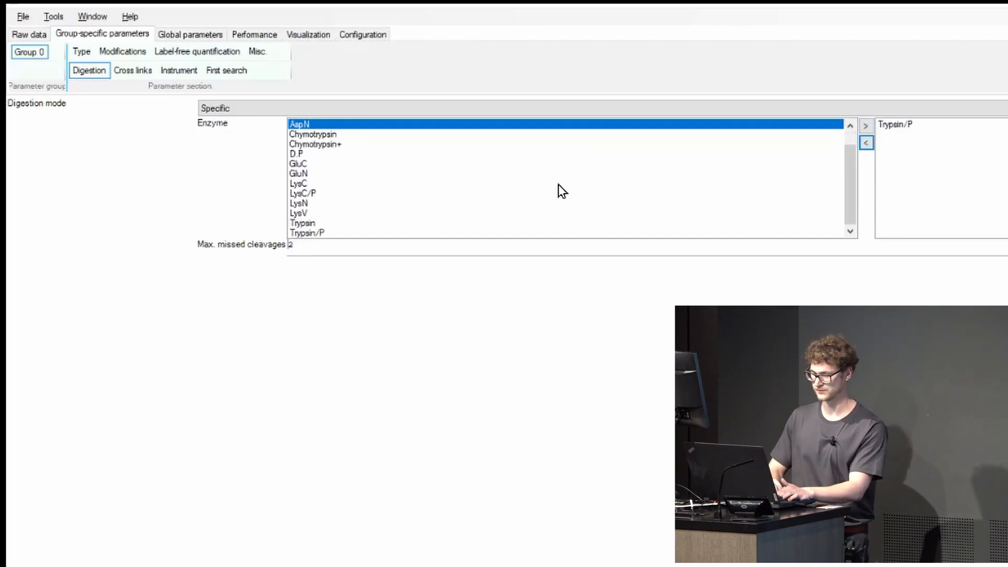
left_click(383, 225)
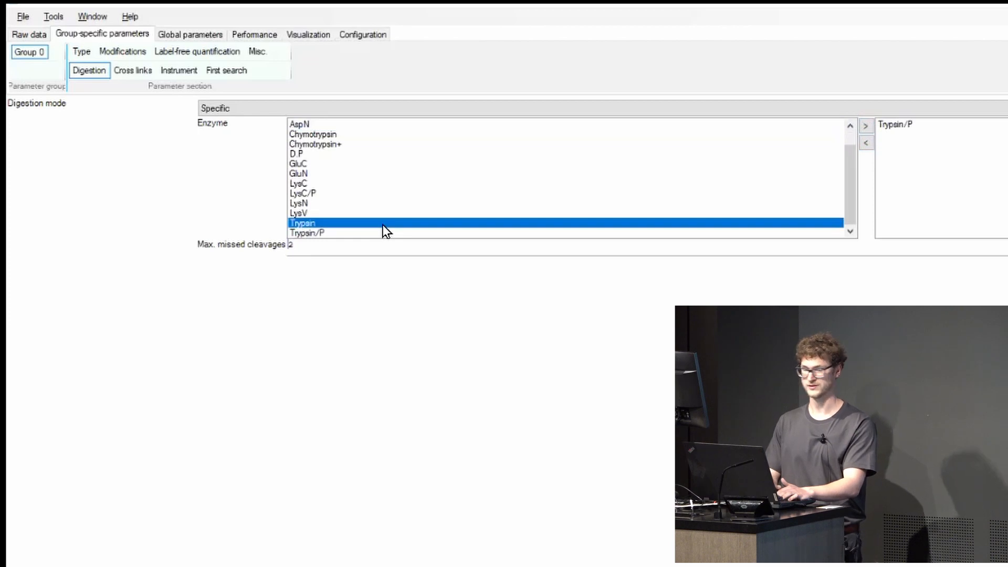
left_click(867, 126)
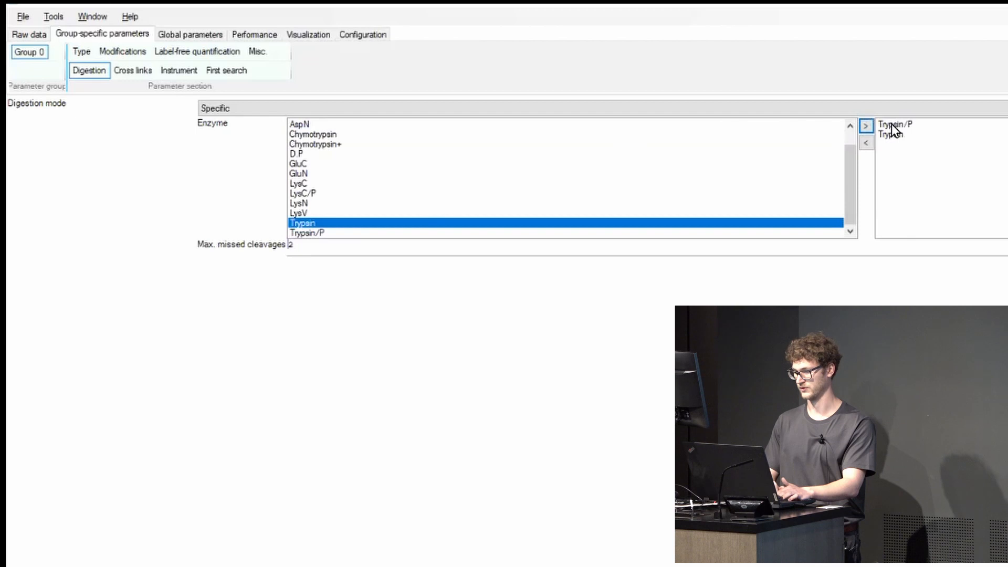
left_click(892, 124)
left_click(864, 144)
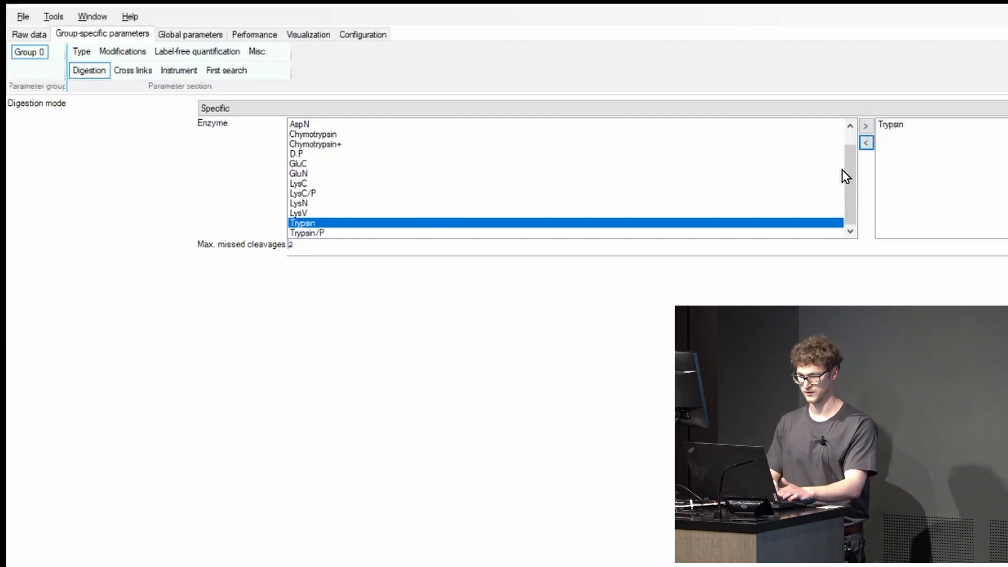
Restore Trypsin/P as the only digestion enzyme by adding it back and removing Trypsin
left_click(728, 234)
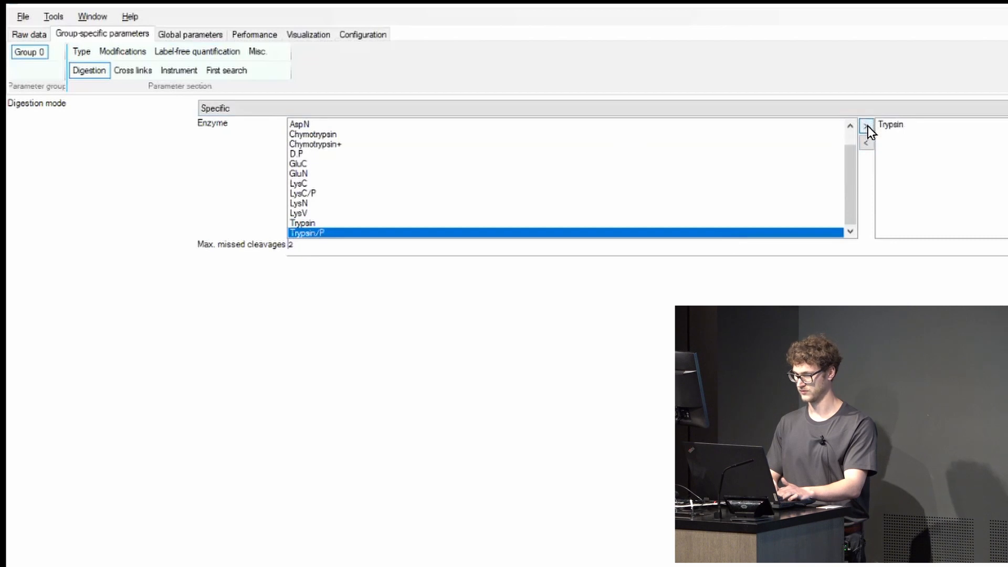
left_click(886, 125)
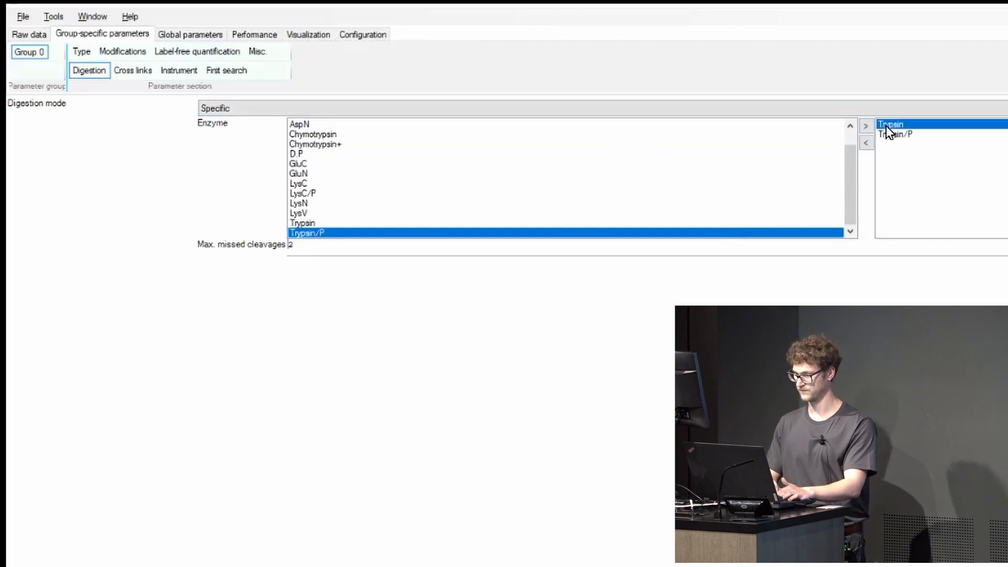
left_click(866, 141)
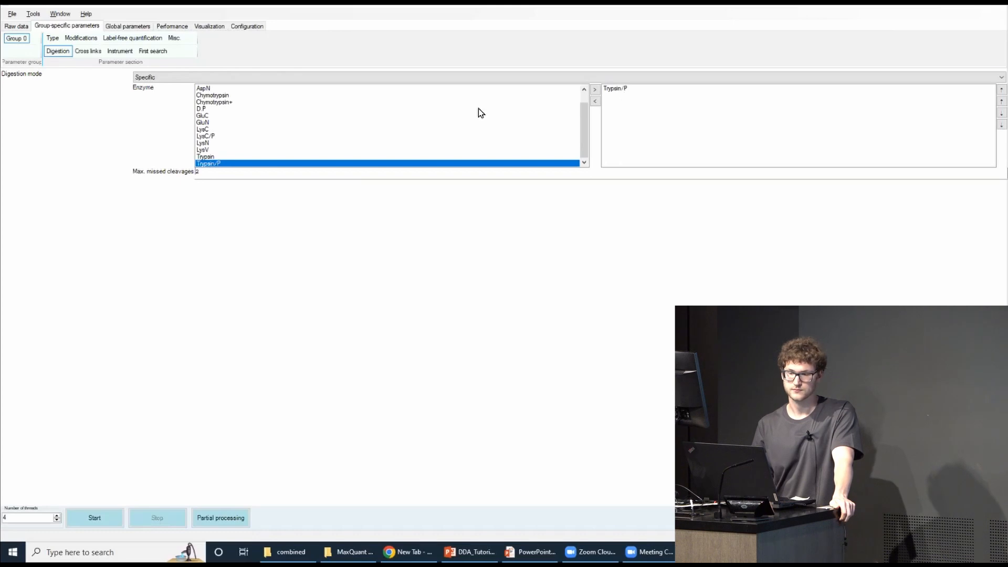
Assign the three pHis3 raw files to parameter Group 1
left_click(139, 39)
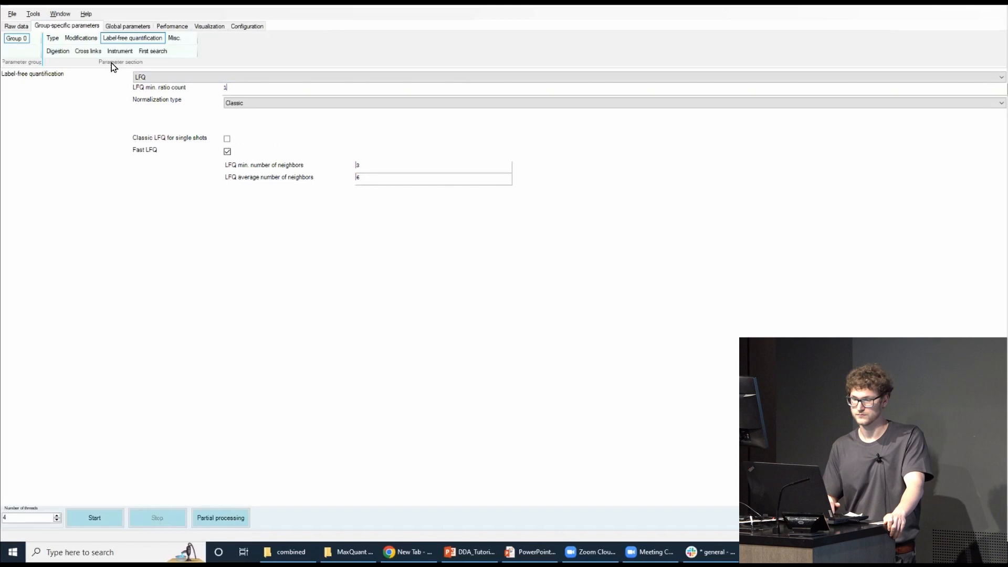
left_click(19, 26)
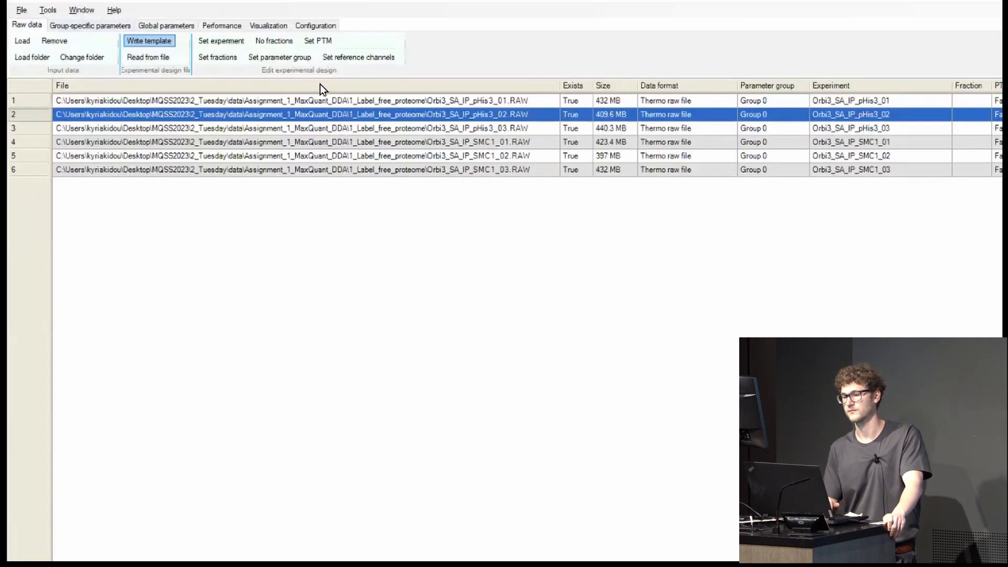
left_click(367, 100)
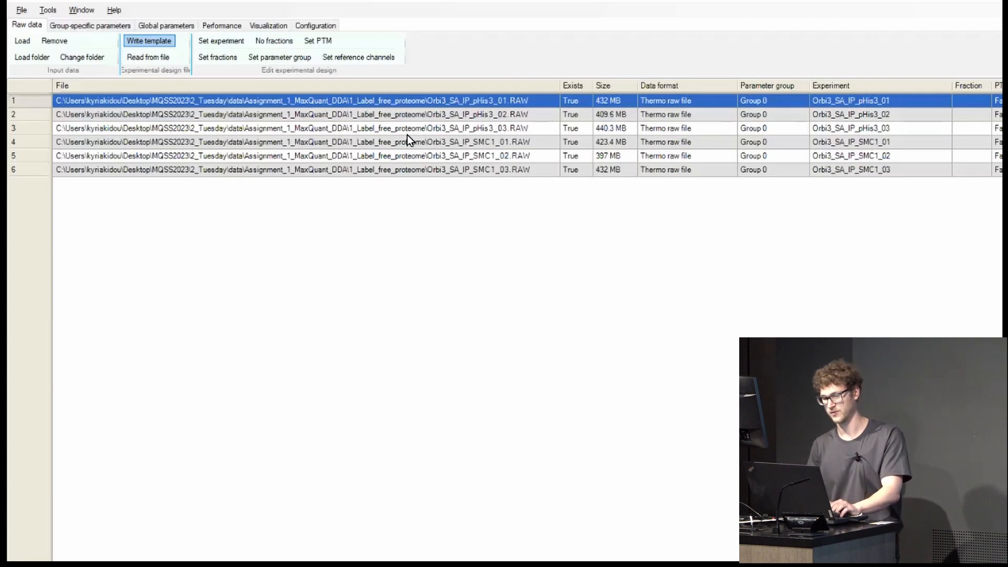
left_click(386, 126, "shift")
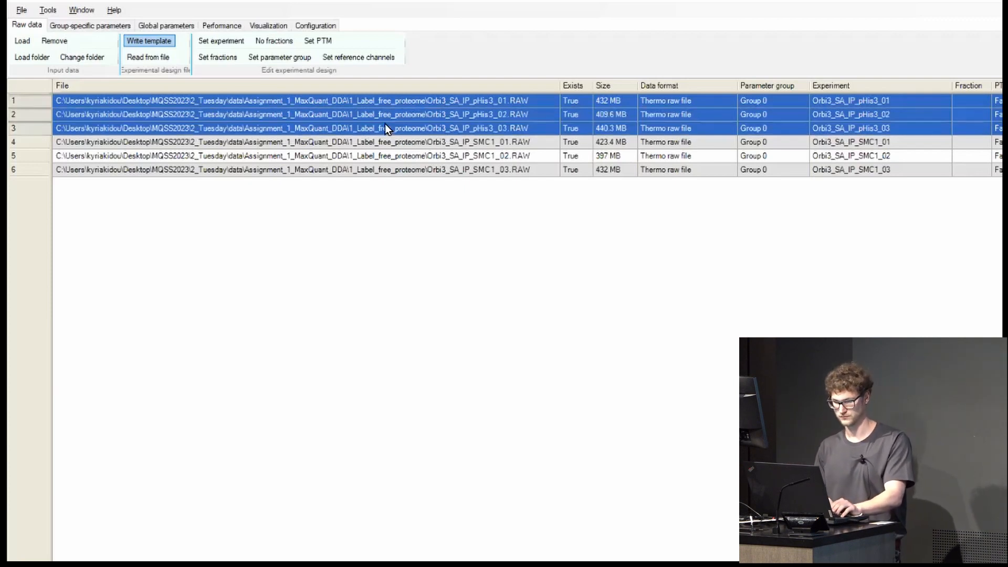
left_click(285, 61)
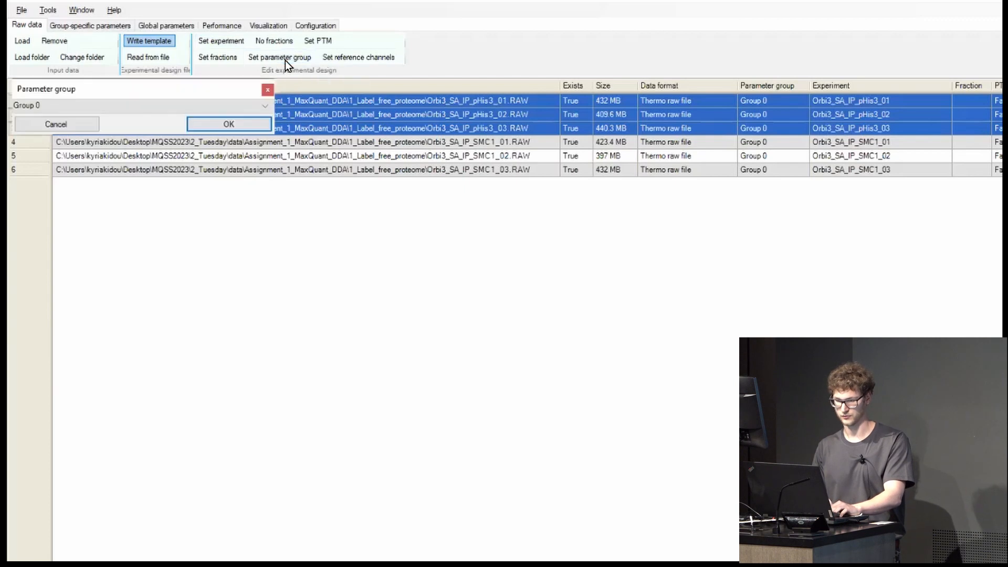
left_click(123, 104)
left_click(125, 128)
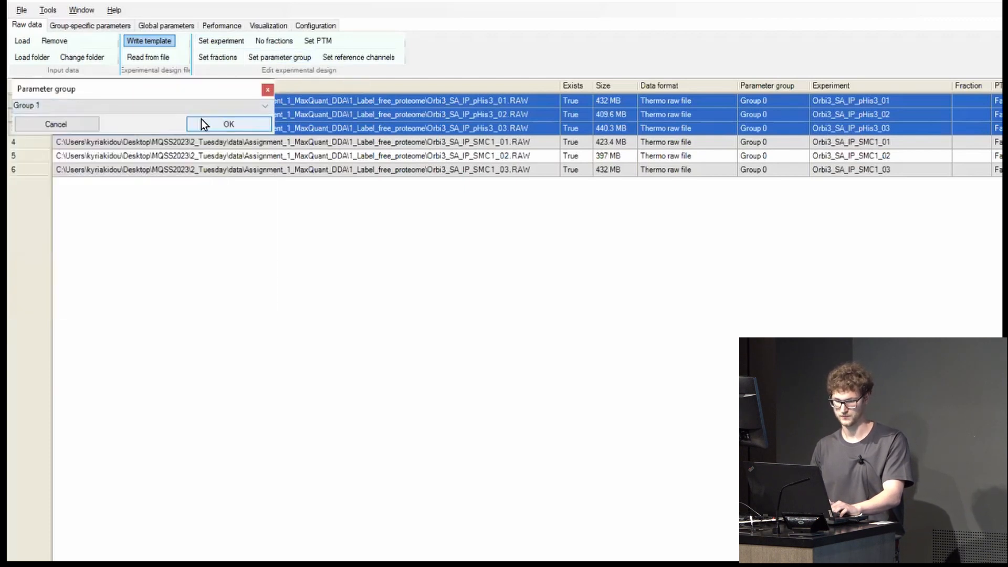
left_click(203, 124)
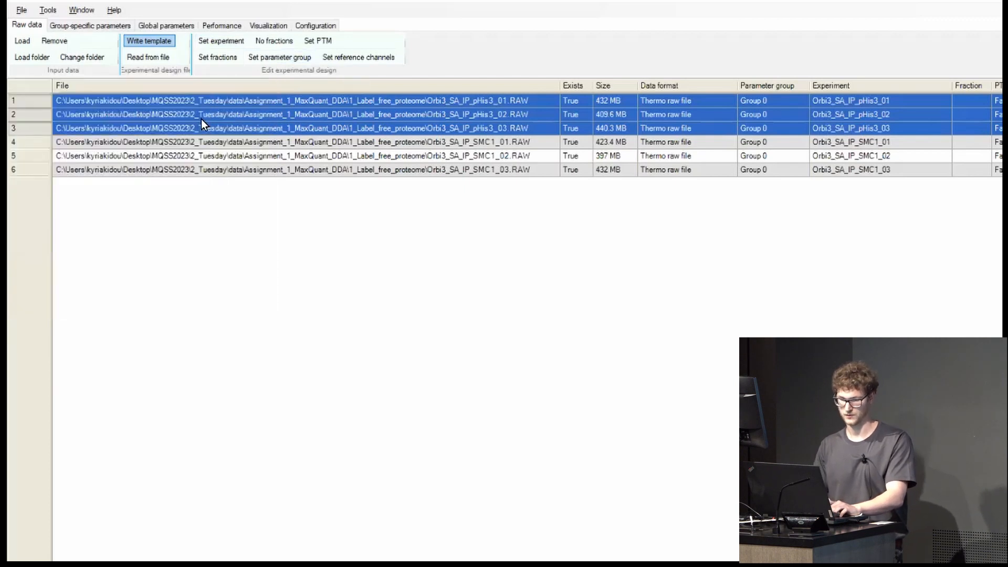
Compare the label-free quantification settings of Group 0 and Group 1, including the available quantification options
left_click(99, 30)
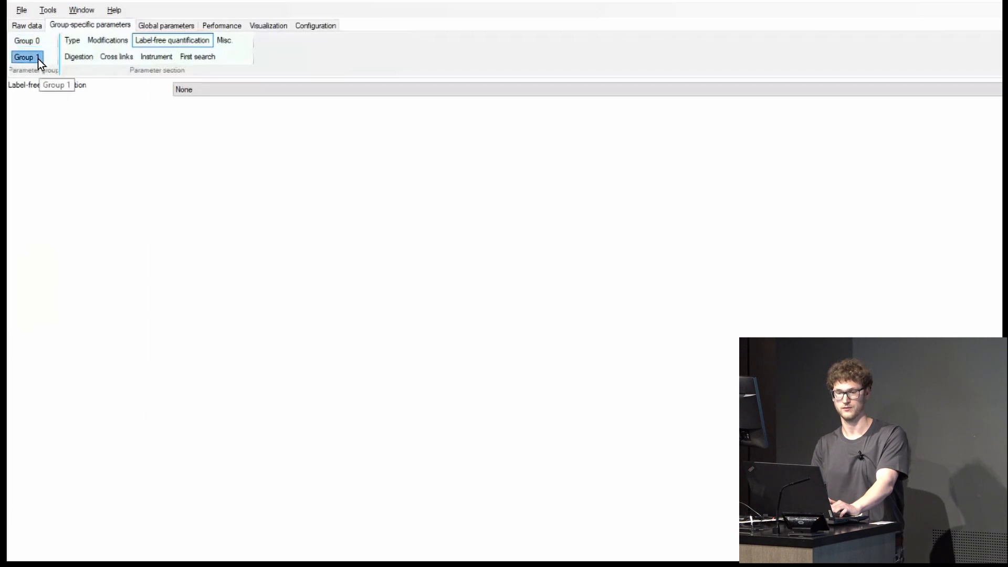
left_click(30, 42)
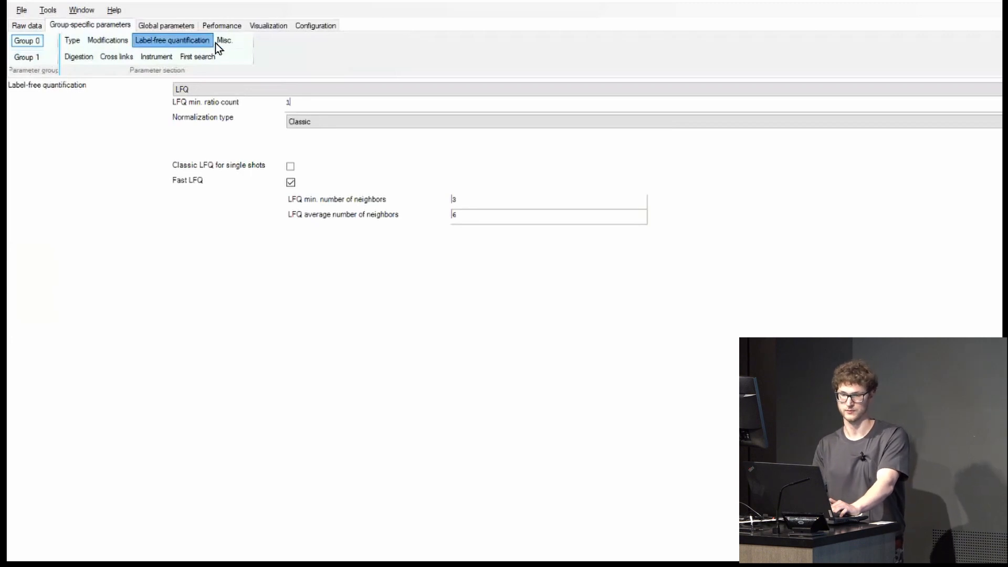
left_click(28, 62)
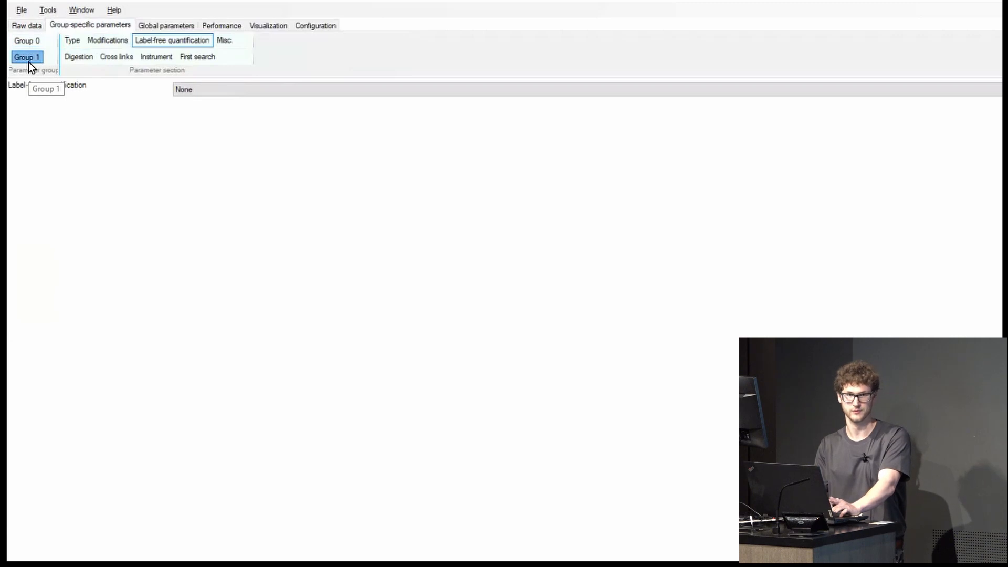
left_click(39, 45)
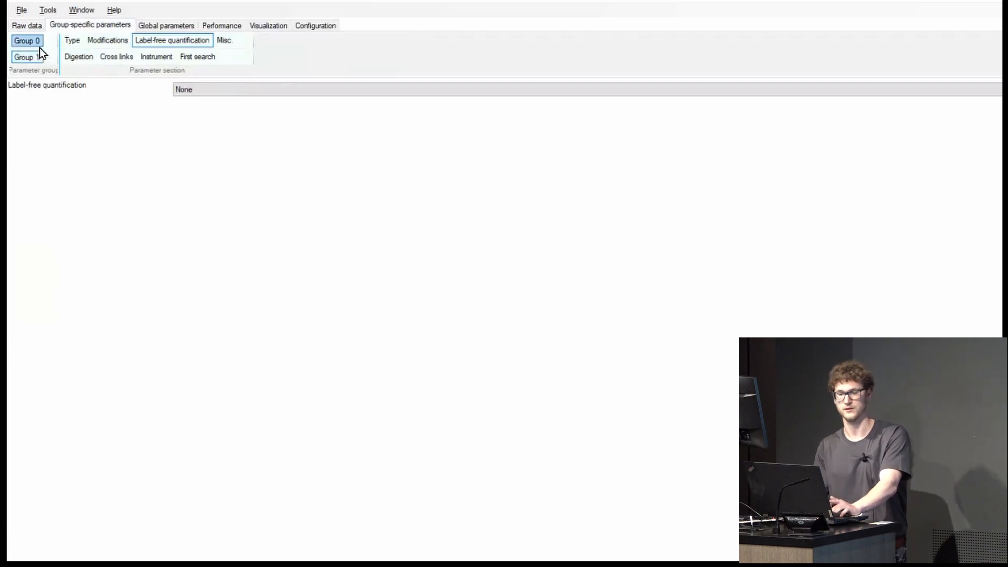
left_click(32, 41)
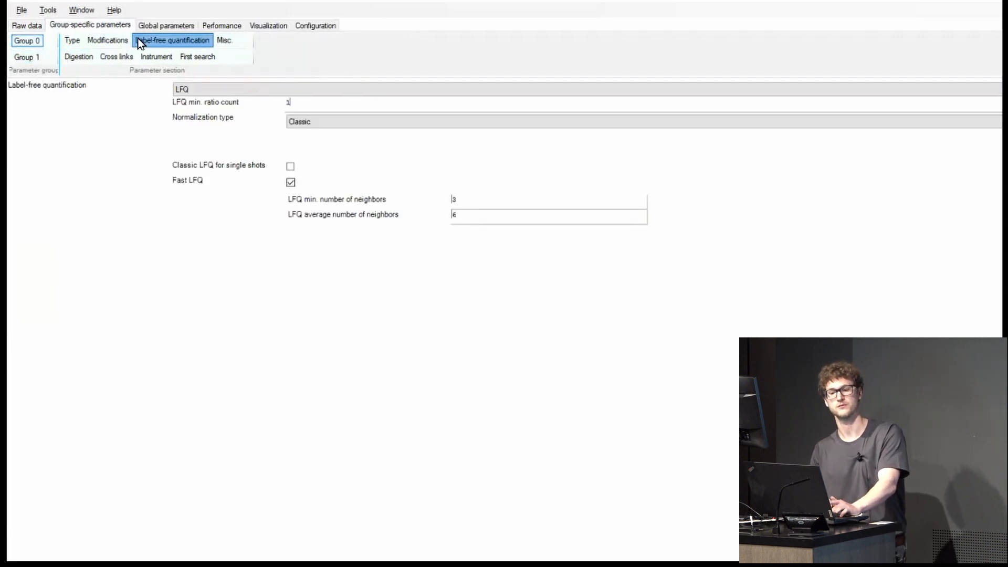
left_click(260, 87)
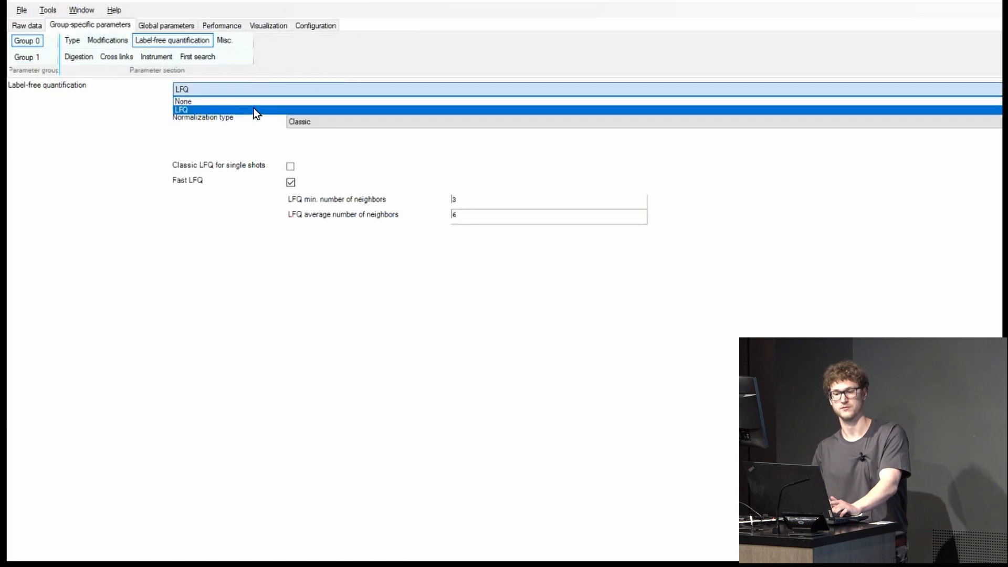
left_click(254, 109)
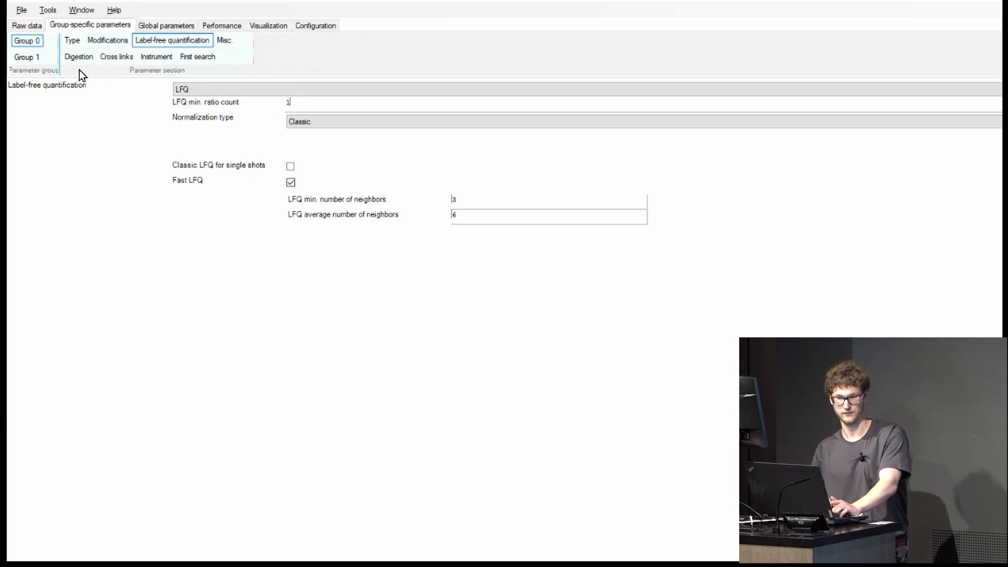
left_click(26, 57)
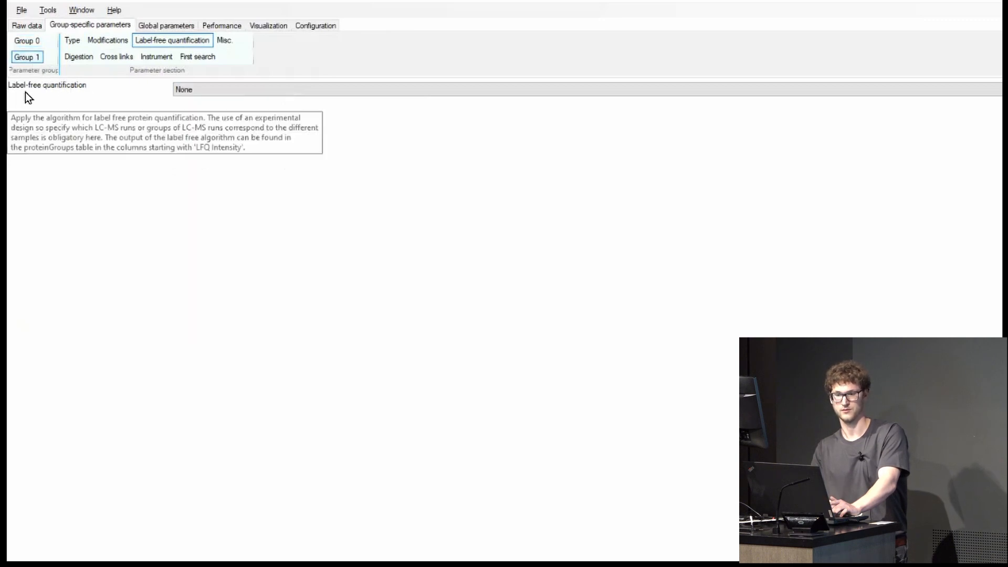
left_click(190, 93)
left_click(190, 94)
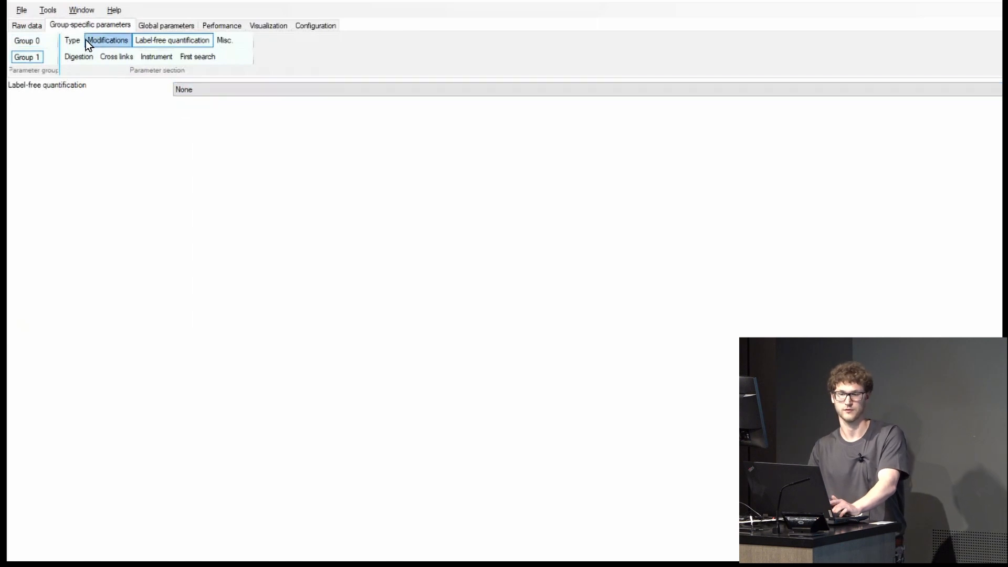
mouse_move(134, 97)
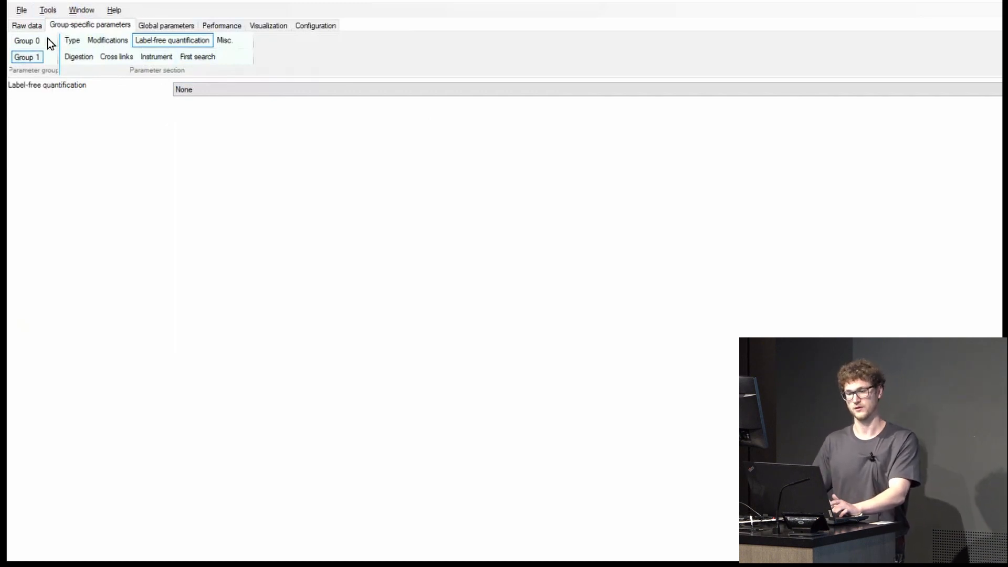
Check which parameter group each pHis3 and SMC1 raw file is assigned to
left_click(30, 27)
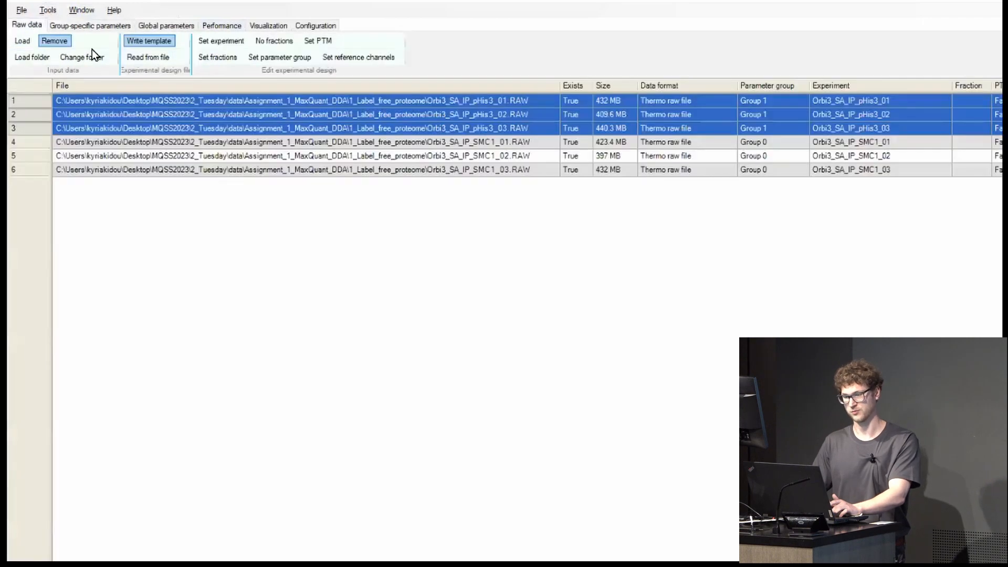
left_click(450, 153)
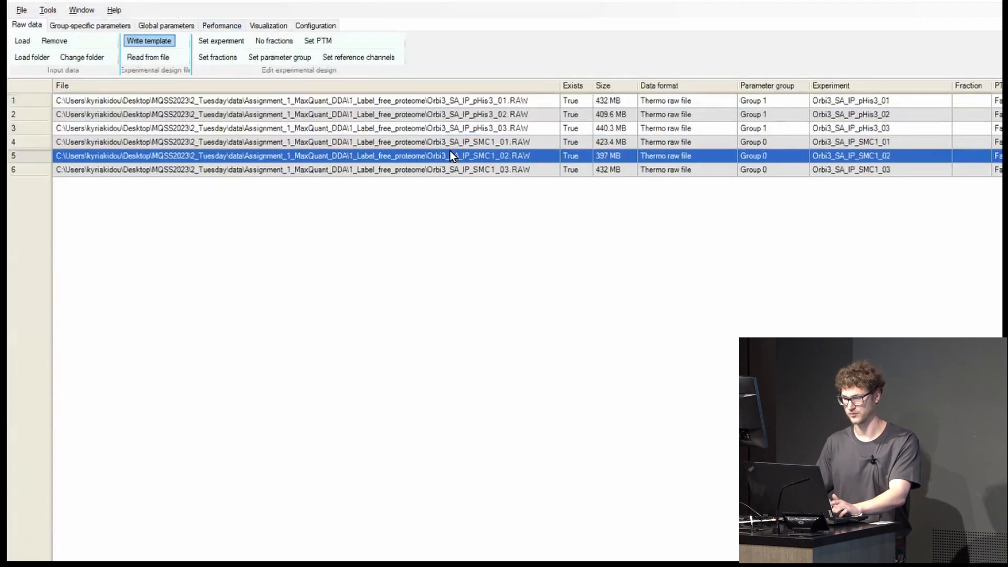
left_click(261, 140)
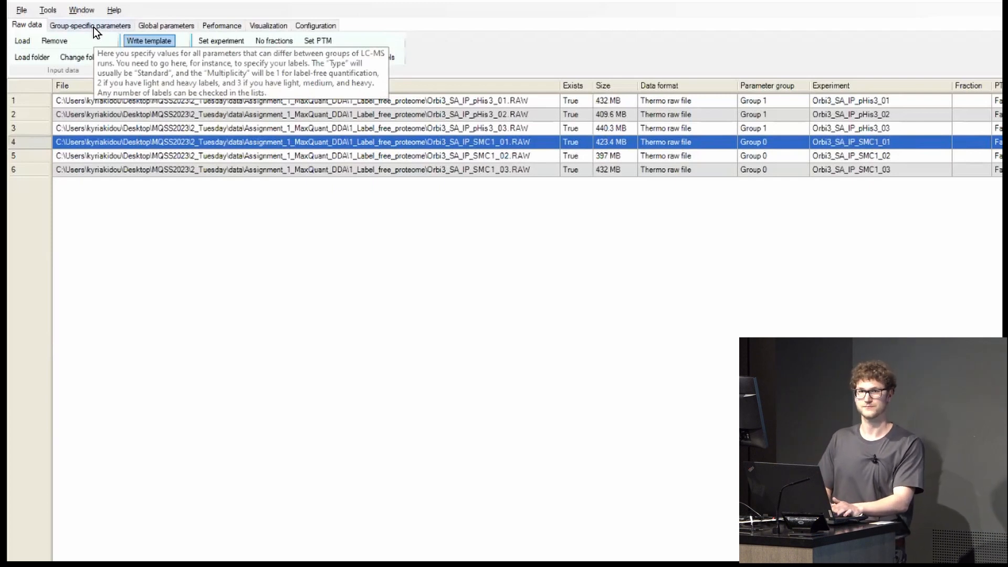
Reassign the three pHis3 raw files to parameter Group 0
left_click(367, 102)
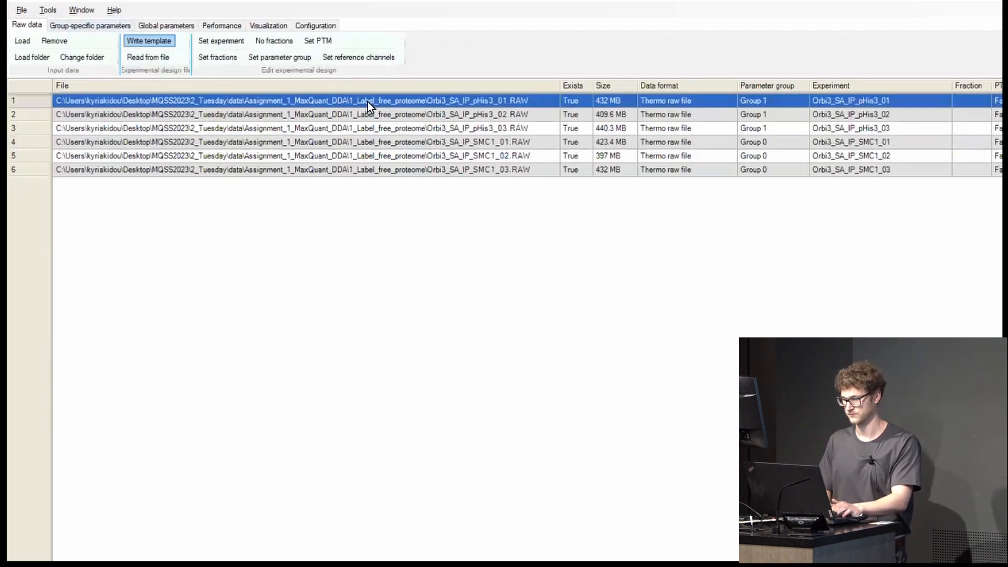
left_click(370, 130, "shift")
key("shift")
key("shift")
key("shift")
key("shift")
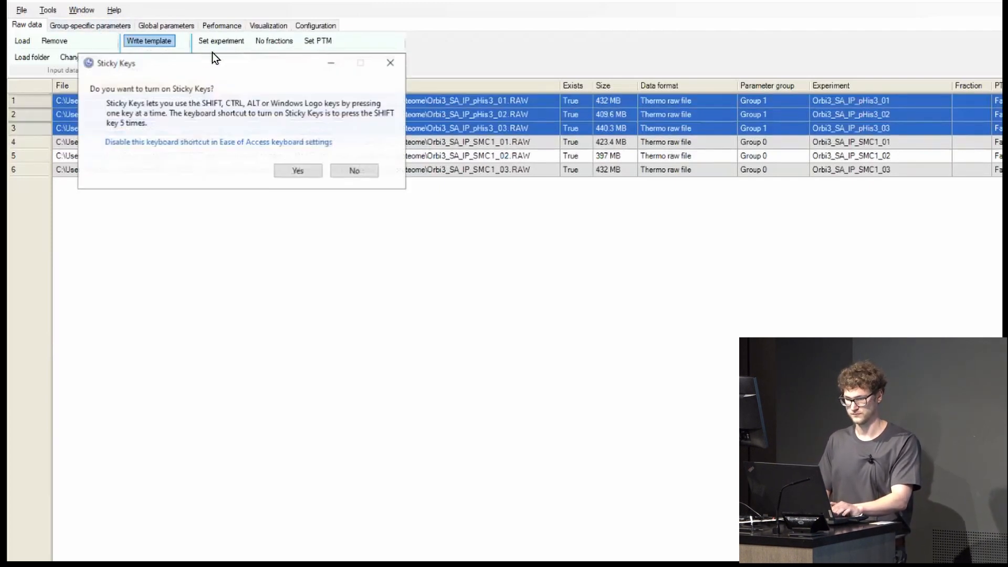
left_click(386, 72)
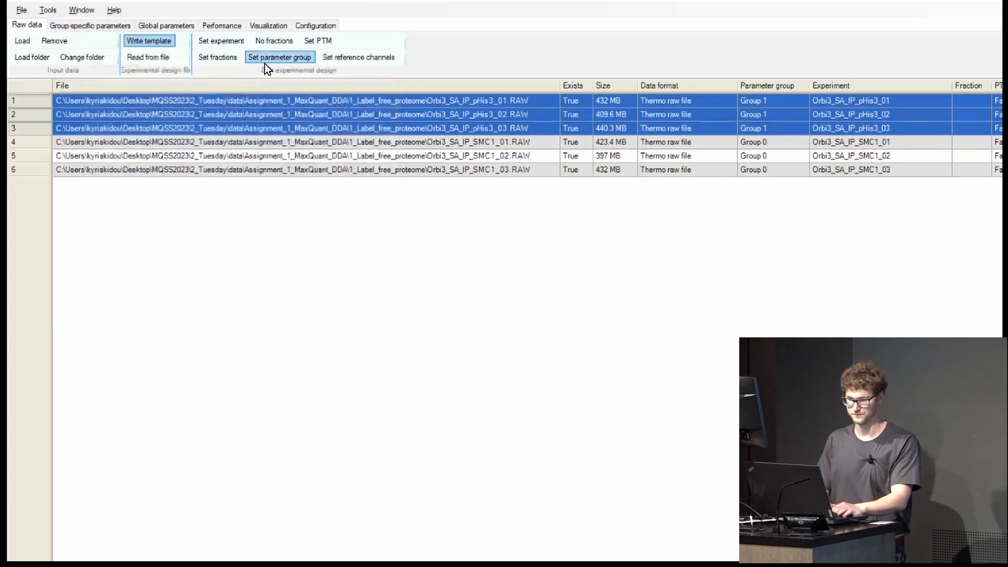
left_click(279, 58)
left_click(207, 125)
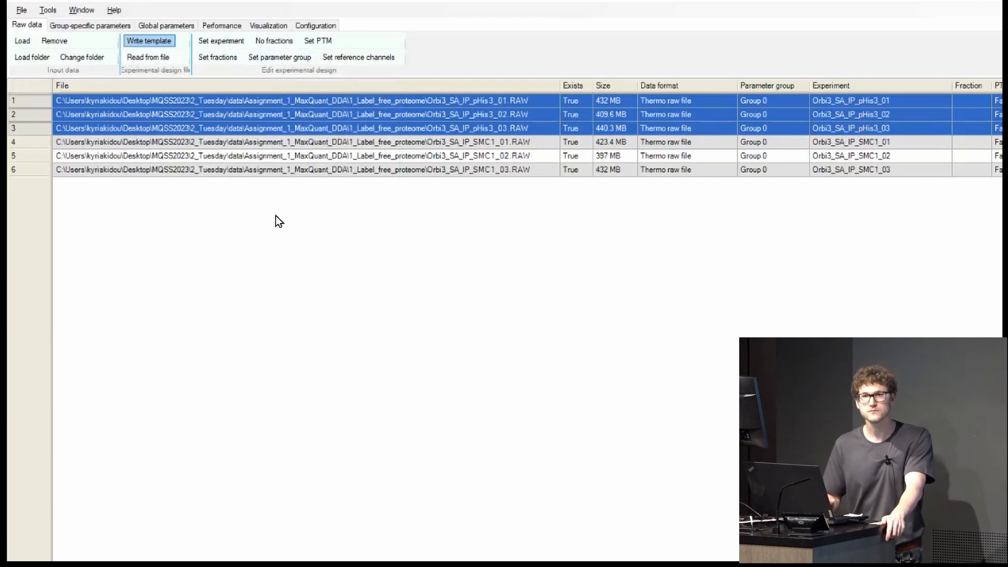
Try adding Acetyl (K) to the variable modifications of Group 0 and remove it again
left_click(91, 25)
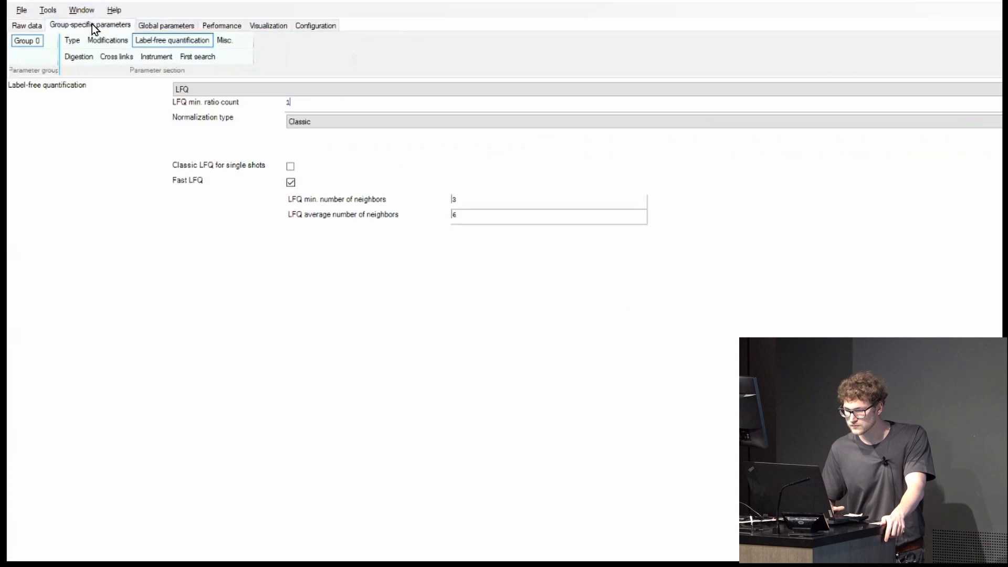
left_click(103, 42)
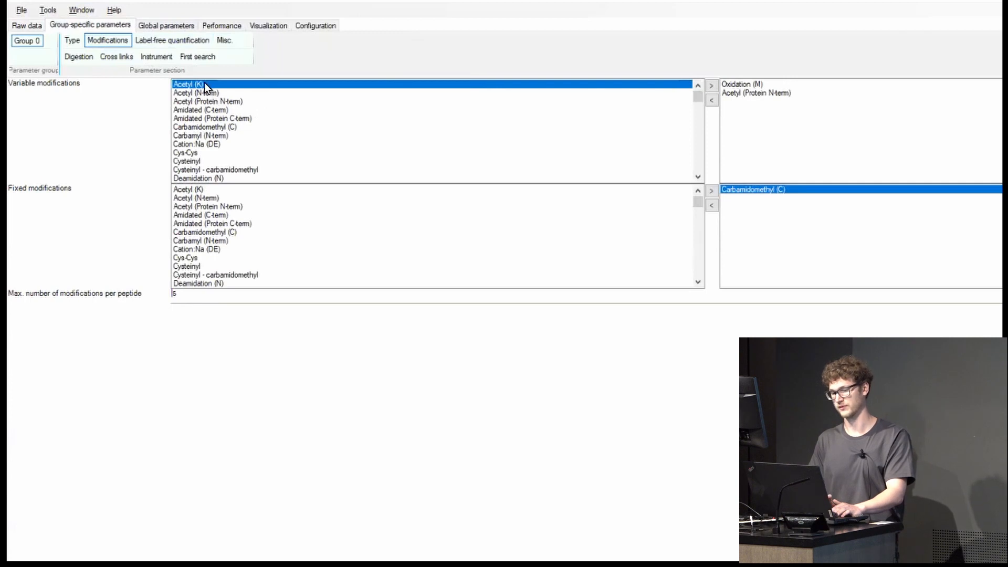
left_click(711, 86)
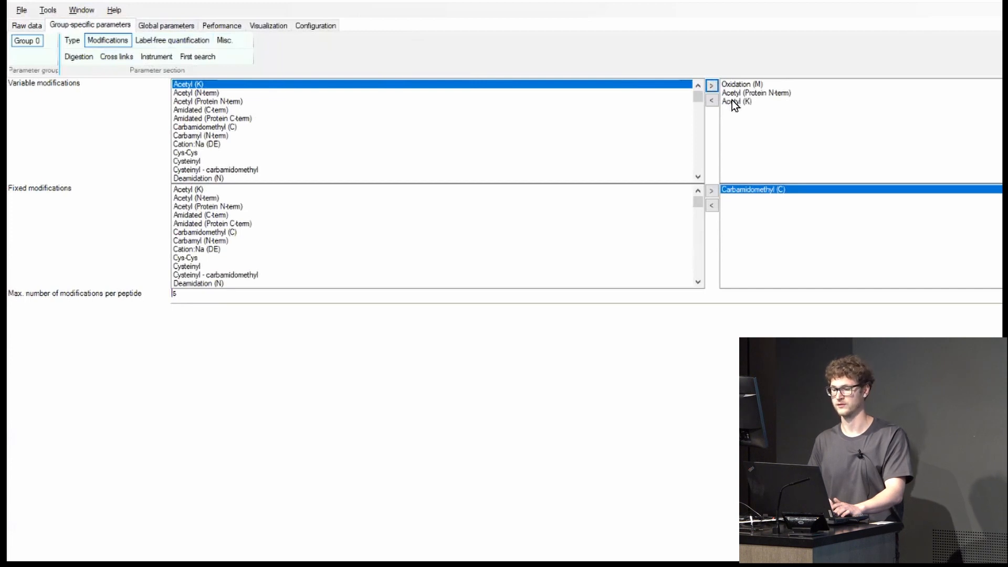
left_click(733, 103)
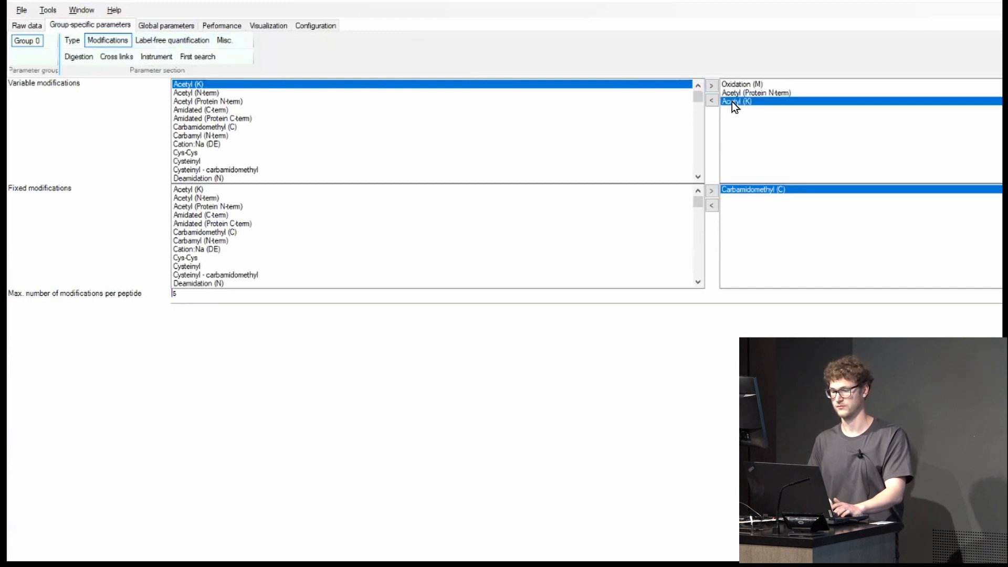
left_click(714, 103)
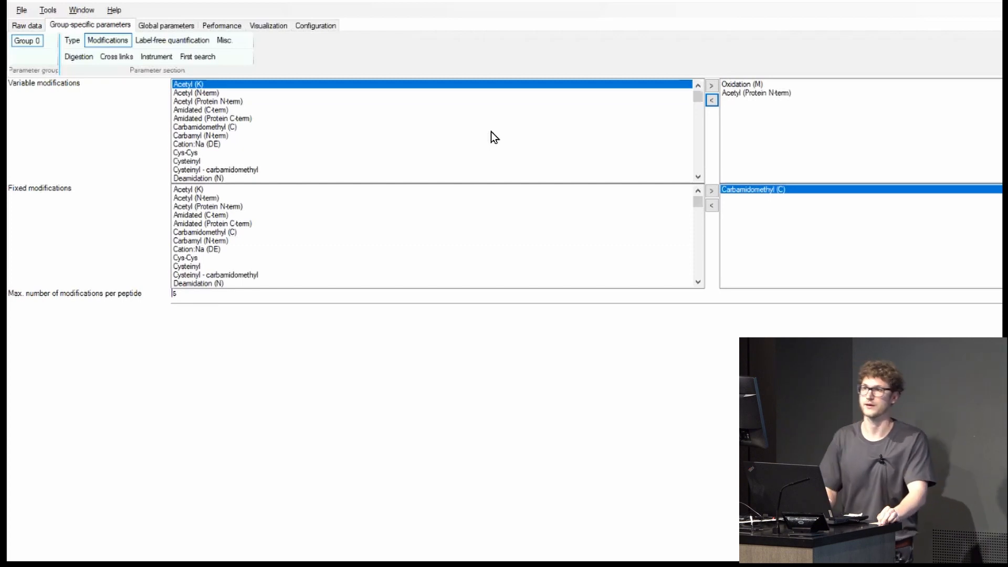
Add UP000002311_559292.fasta and UP000002311_559292_additional.fasta from the assignment's fasta folder as the global sequence databases
left_click(171, 28)
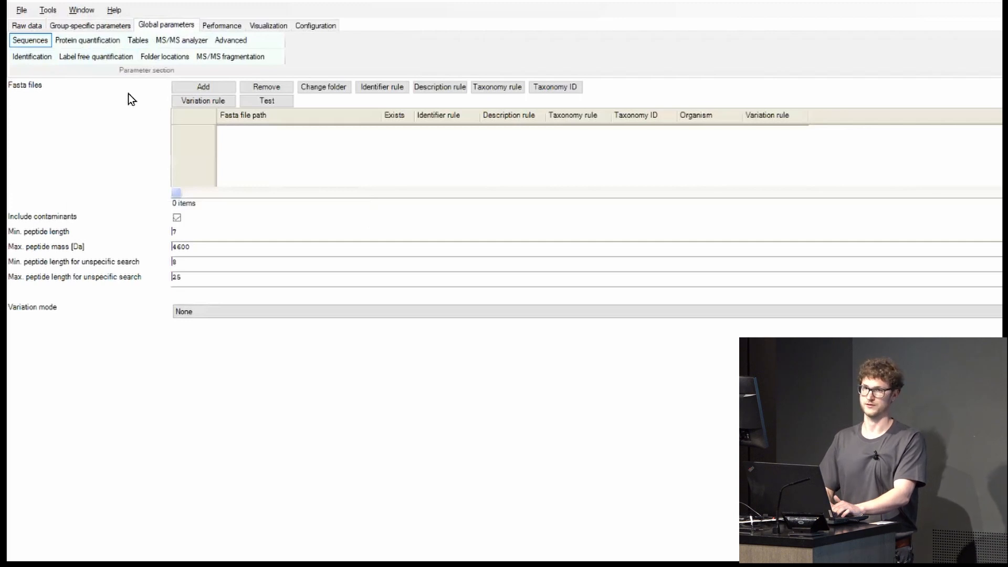
left_click(191, 86)
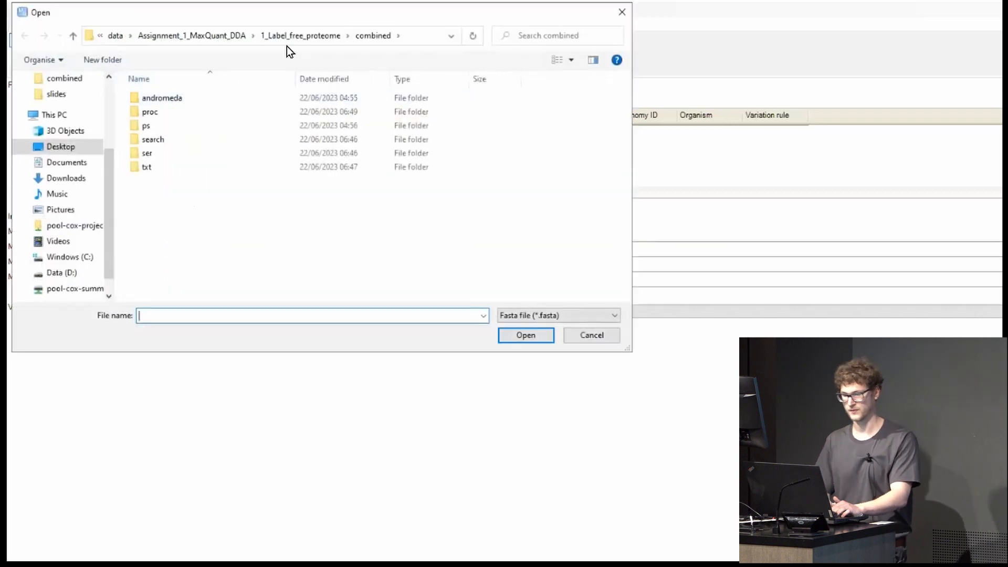
left_click(308, 38)
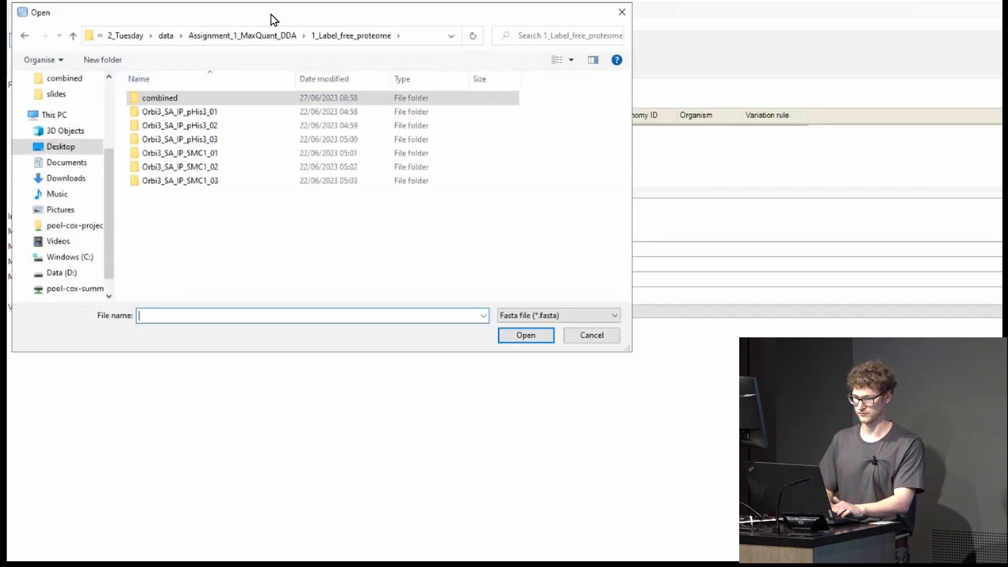
left_click(270, 36)
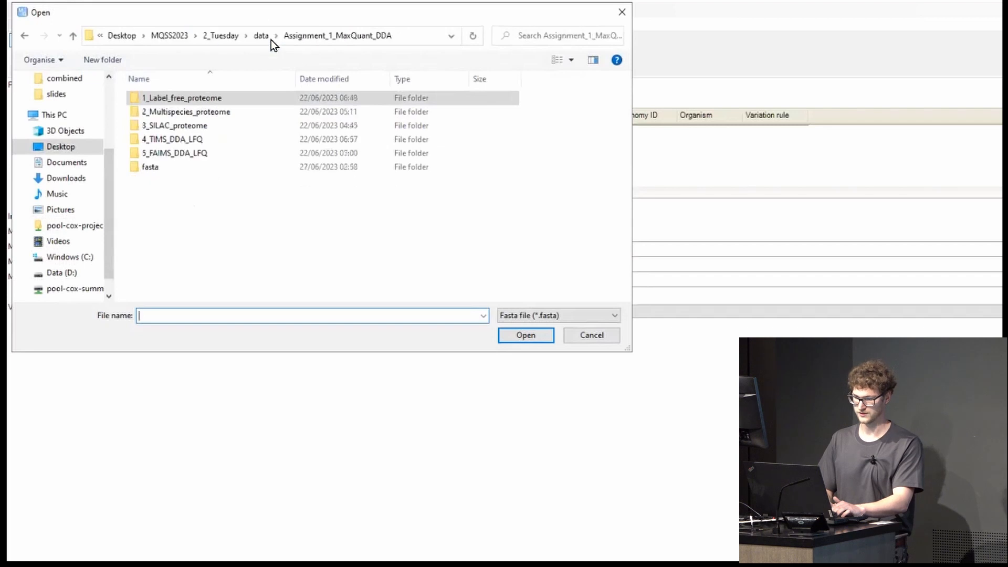
double_click(193, 171)
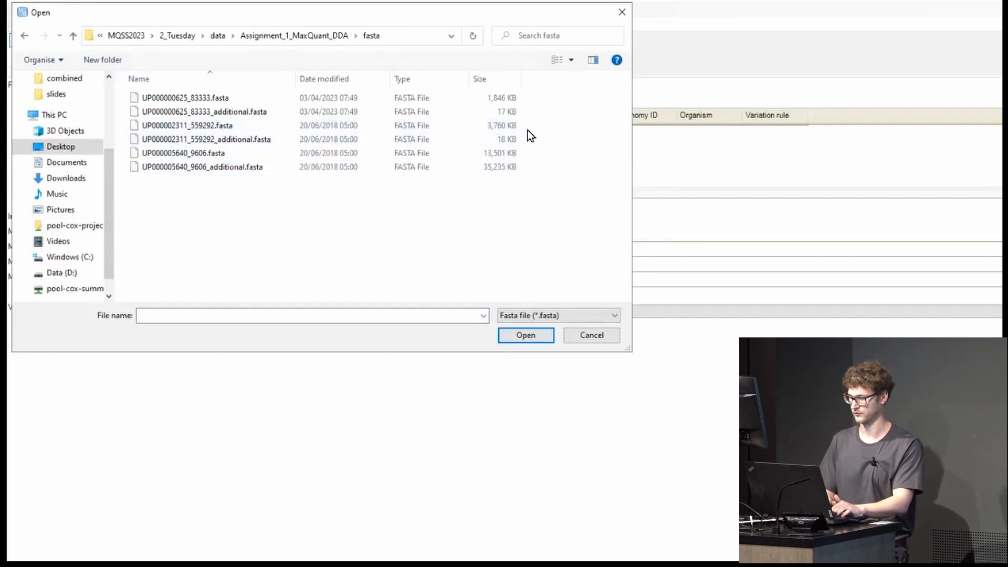
left_click(487, 136)
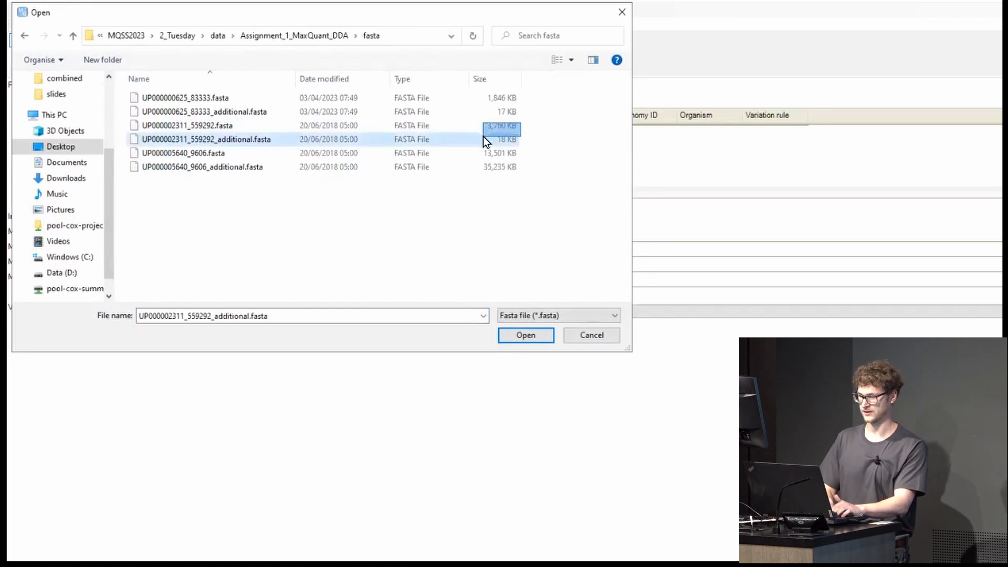
left_click(353, 126, "ctrl")
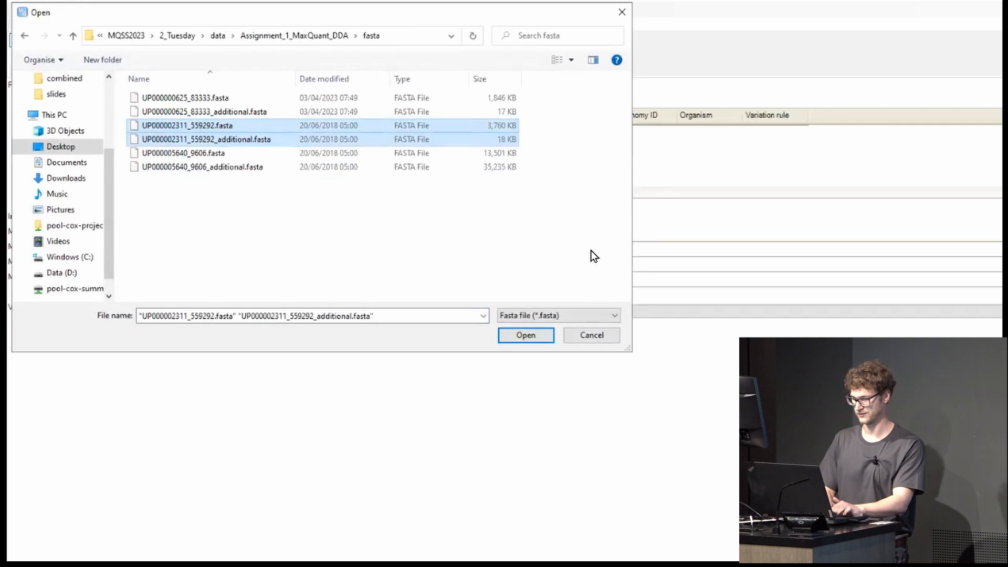
left_click(526, 336)
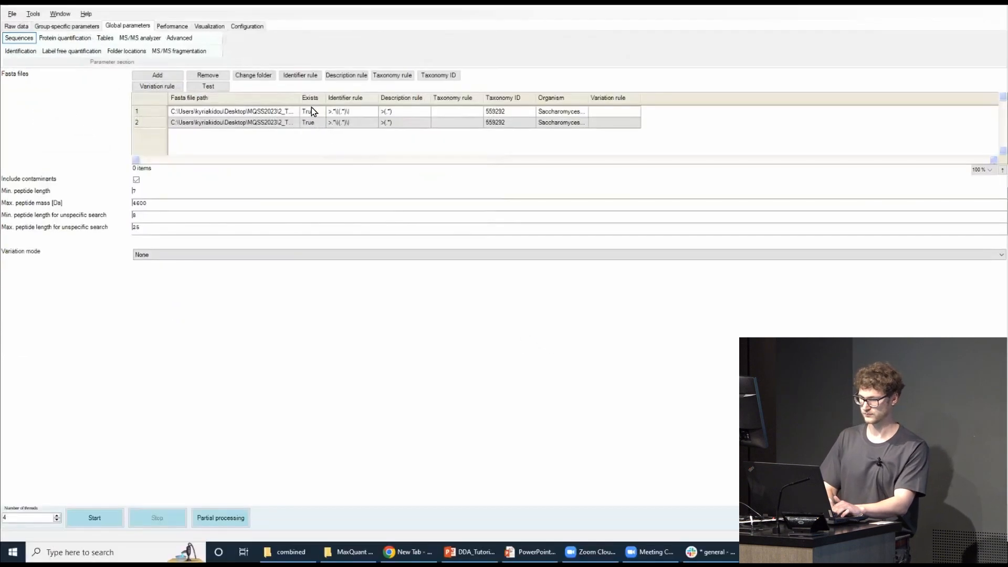
Widen the Fasta file path and Organism columns to read their full entries
left_click_drag(381, 115, 593, 118)
left_click_drag(469, 100, 554, 99)
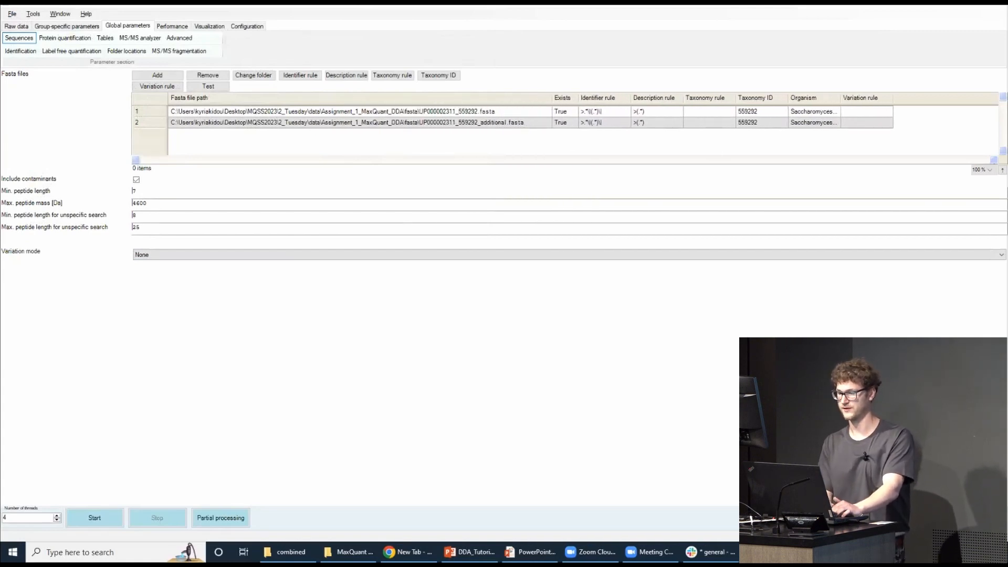
left_click_drag(841, 98, 906, 99)
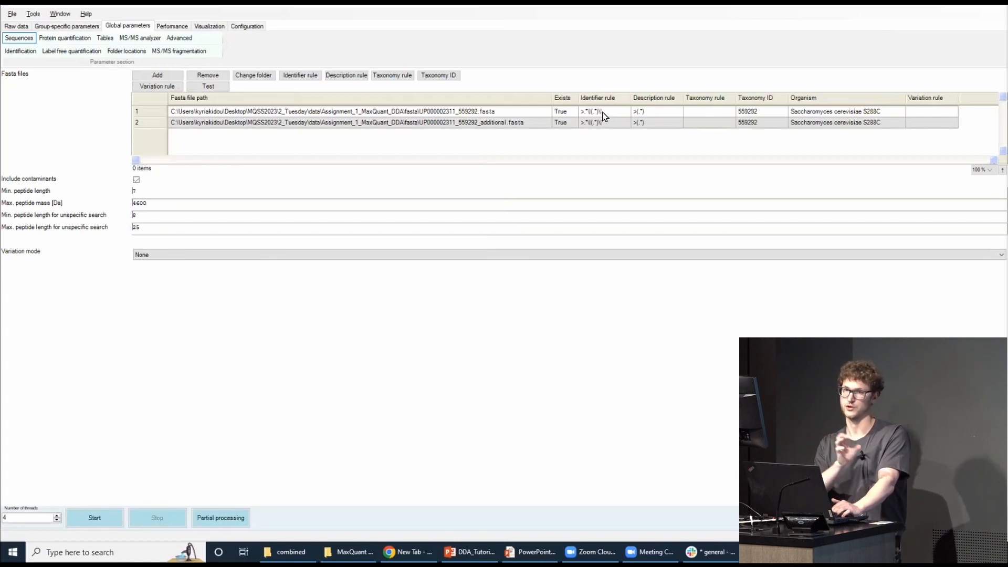
Apply the UniProt identifier parse rule to UP000002311_559292.fasta
left_click(648, 113)
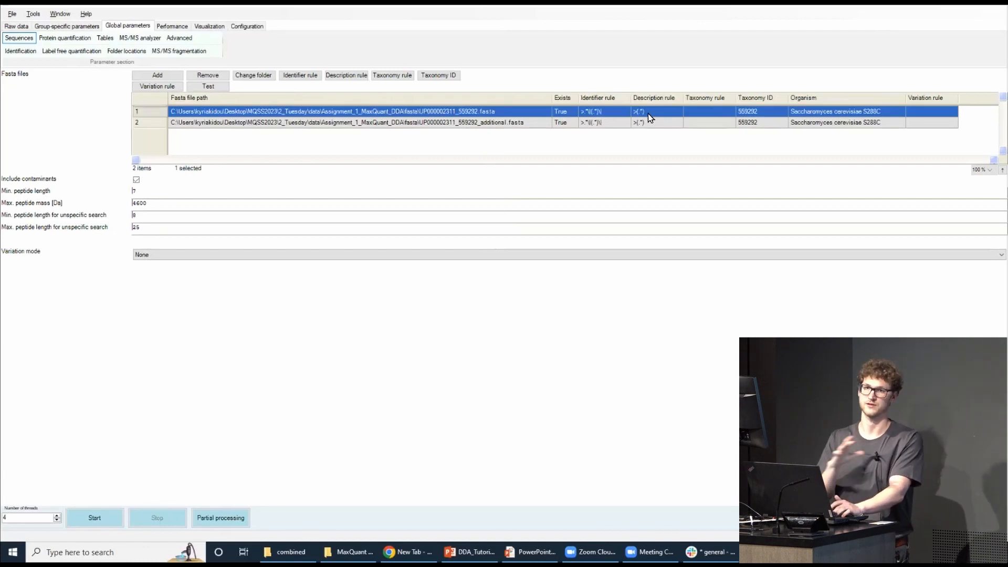
left_click(297, 76)
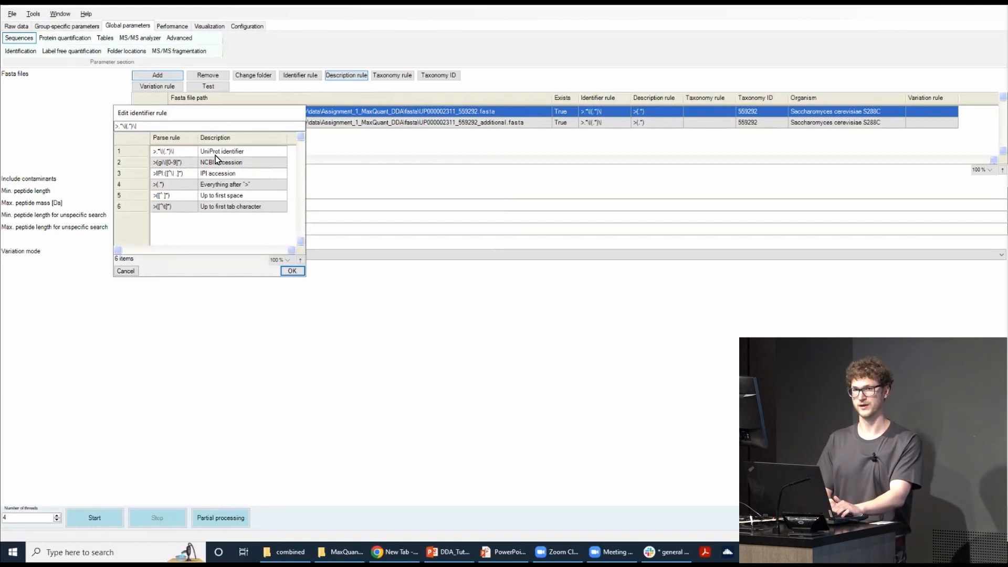
left_click(172, 153)
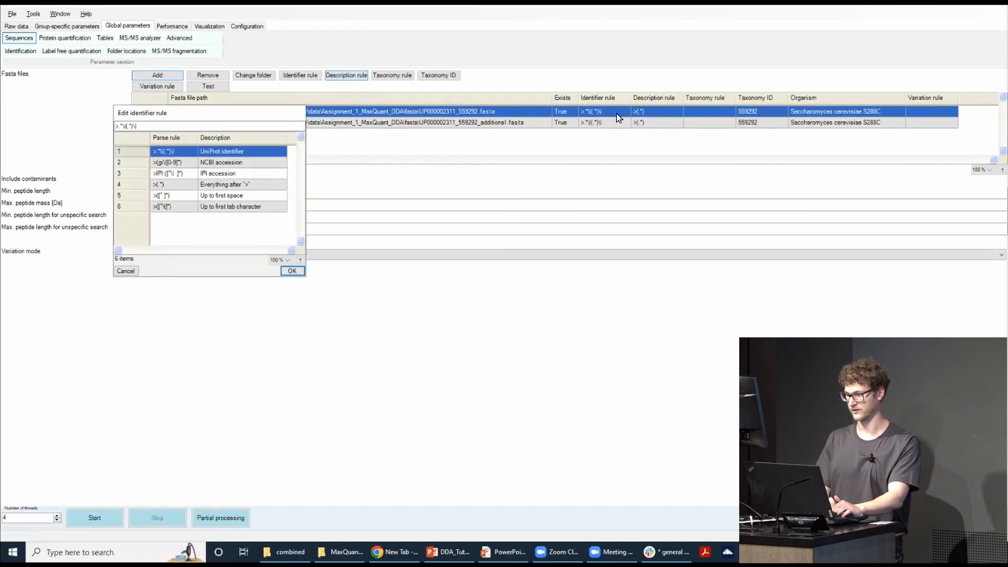
left_click(292, 271)
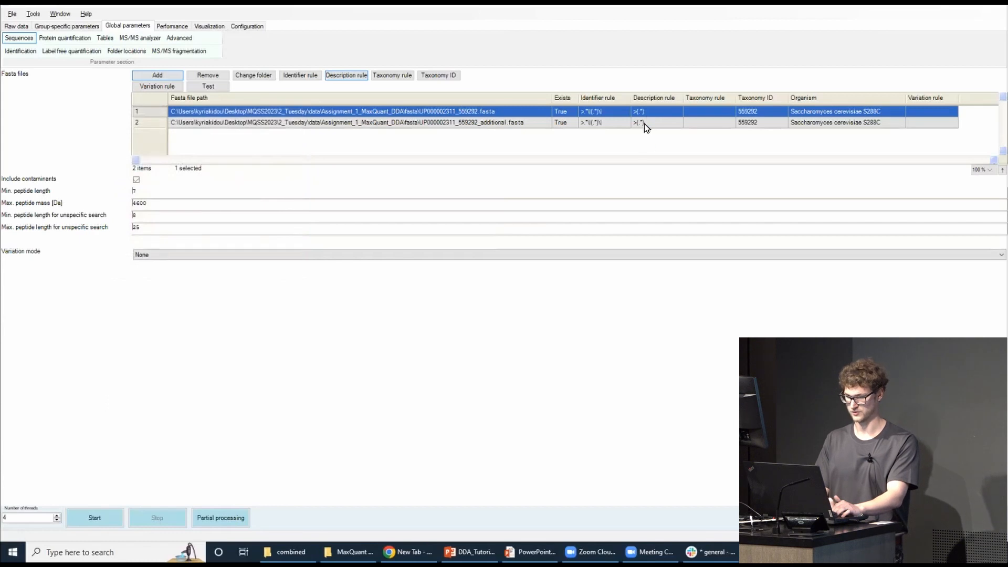
left_click(237, 123)
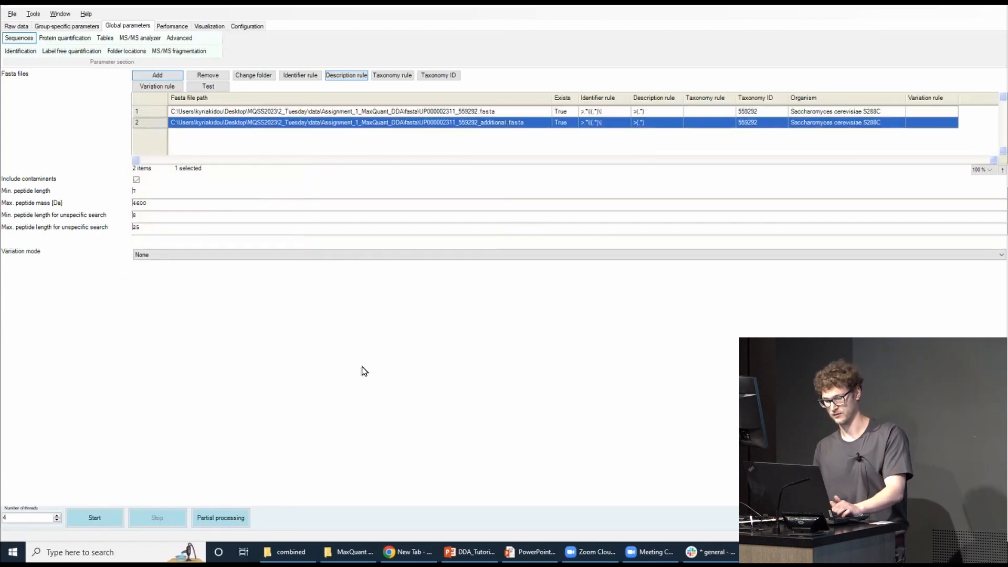
Switch to Chrome, search Google for uniprot and open the UniProt website
mouse_move(408, 551)
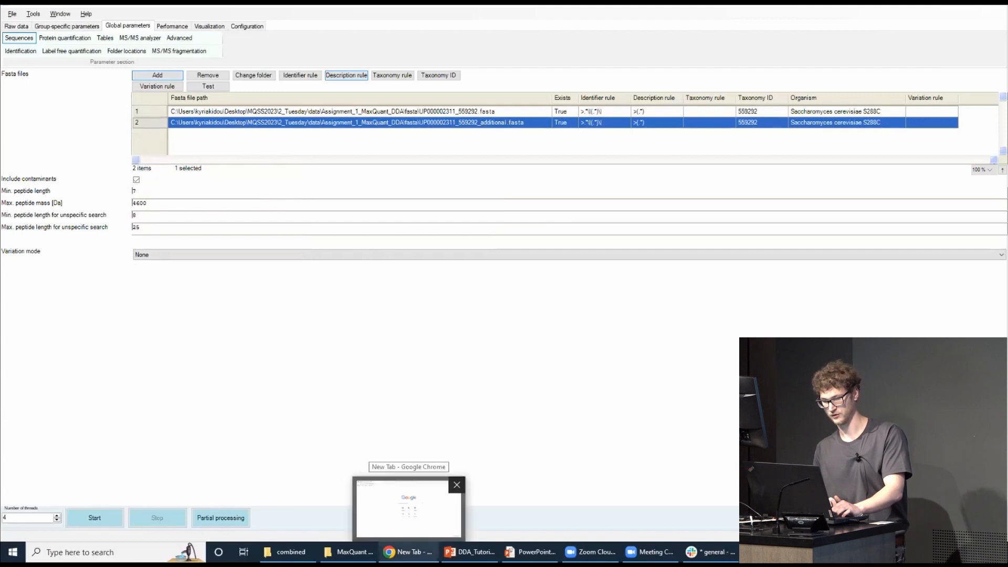
left_click(409, 551)
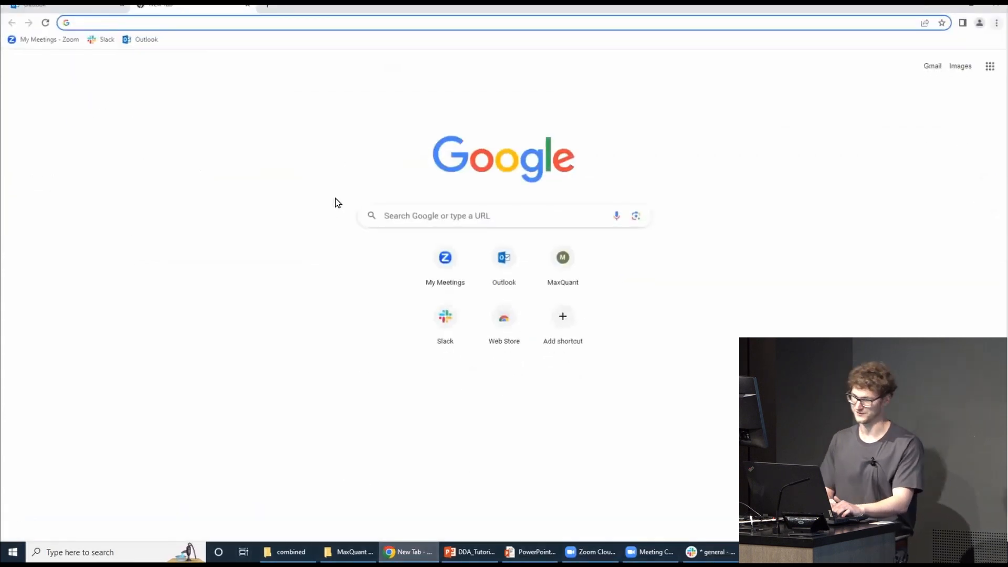
left_click(222, 22)
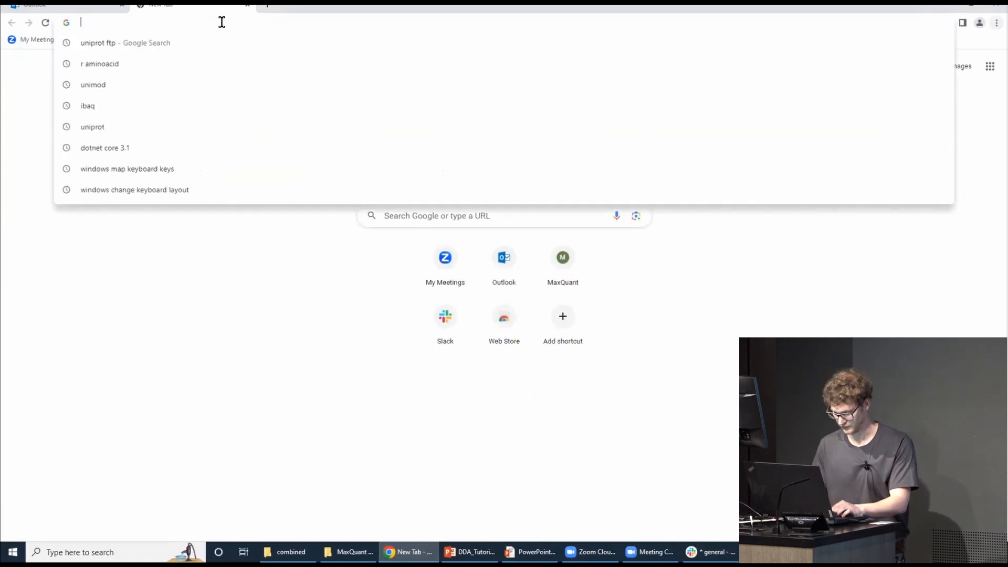
type("unipro")
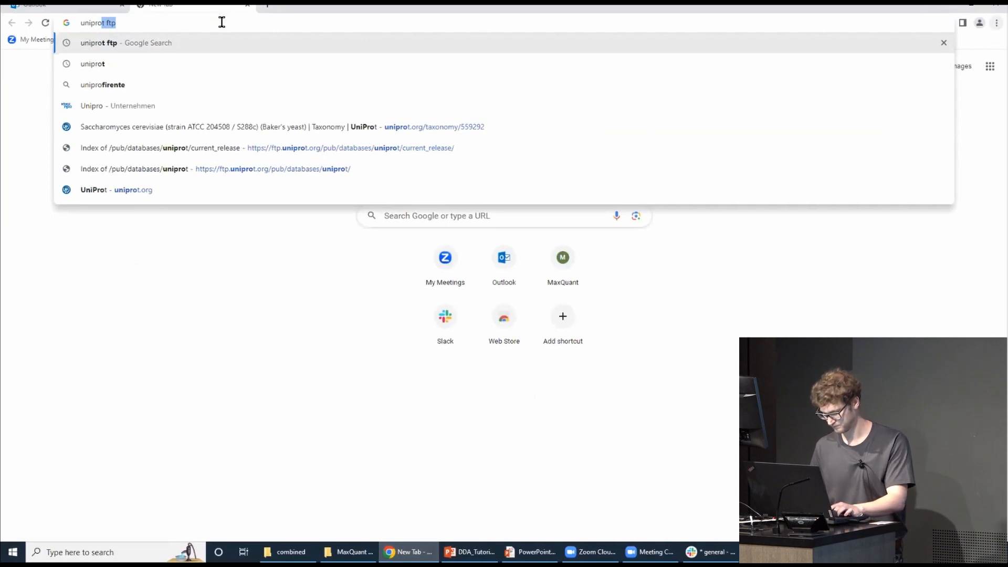
key("Down")
key("Return")
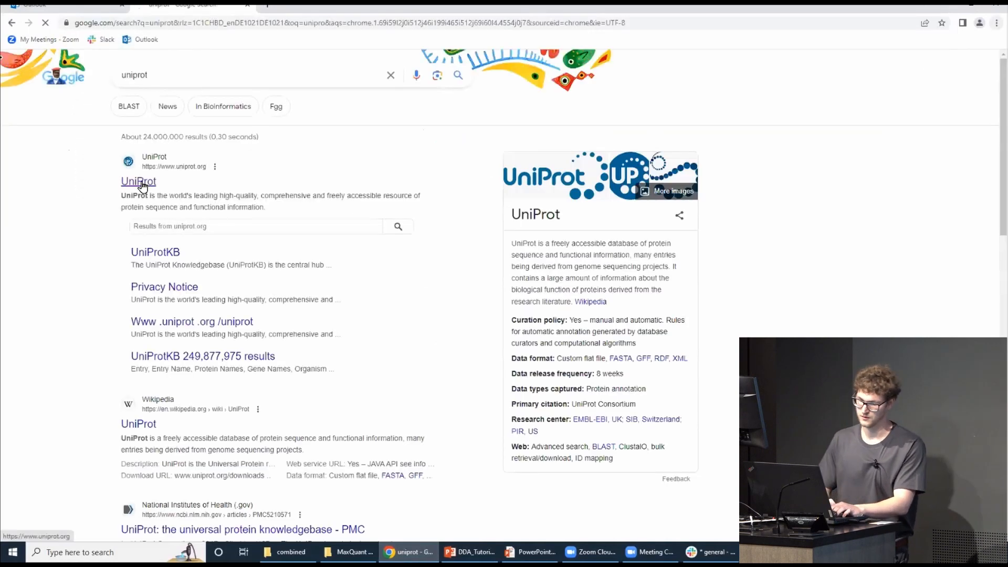
left_click(139, 182)
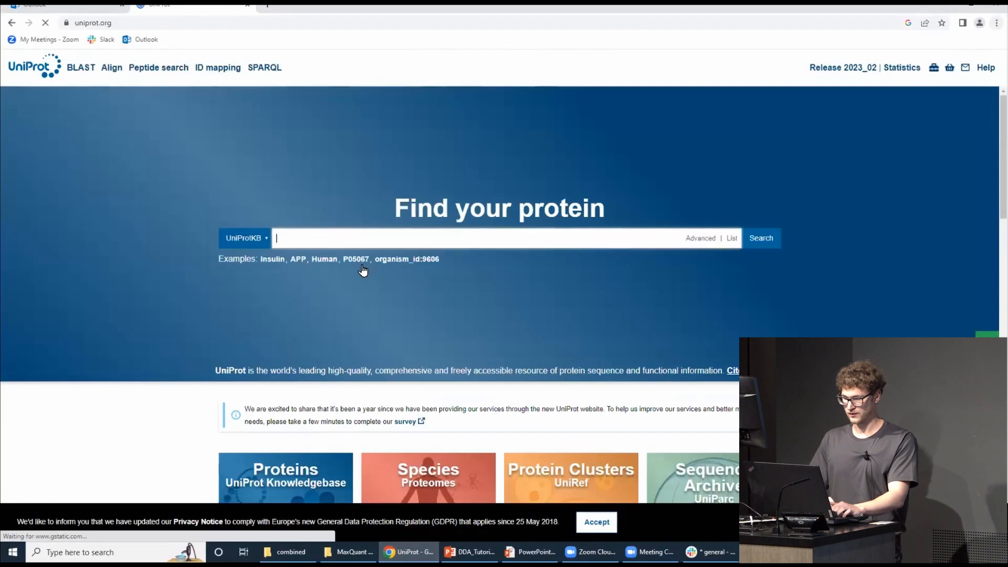
Search UniProt's Proteomes for yeast and open the organism page of Saccharomyces cerevisiae (strain ATCC 204508 / S288c)
left_click(257, 244)
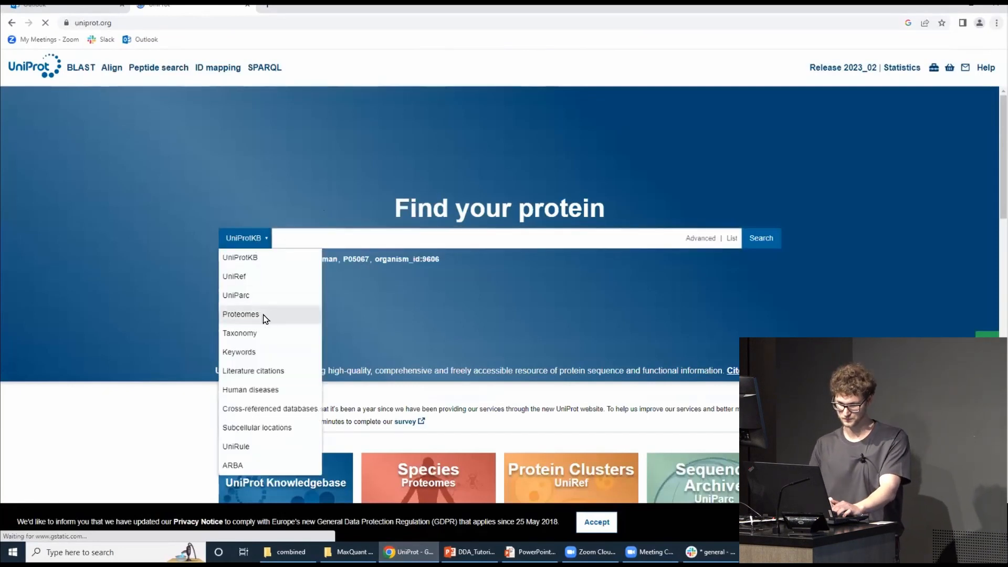
left_click(263, 314)
left_click(320, 239)
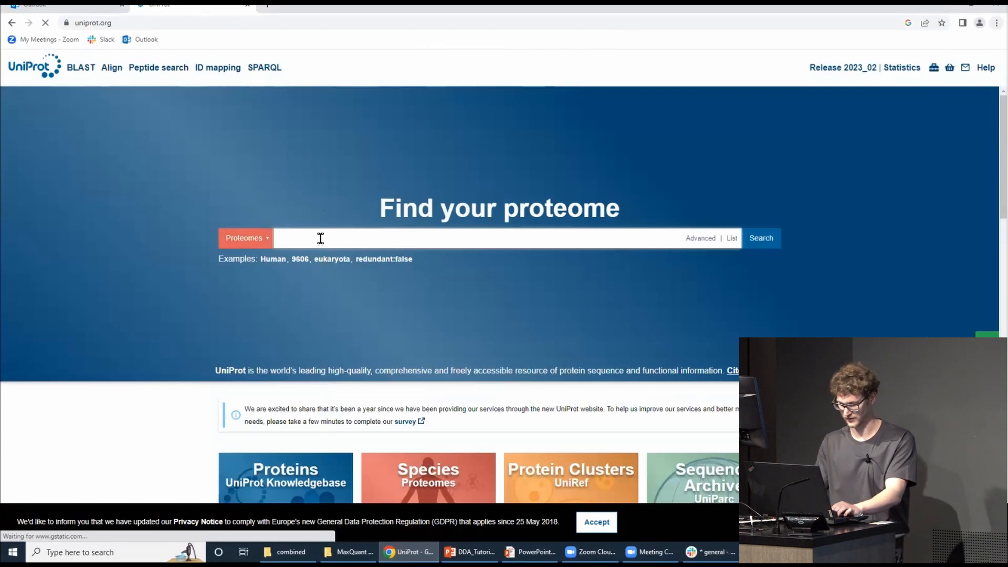
type("yeast")
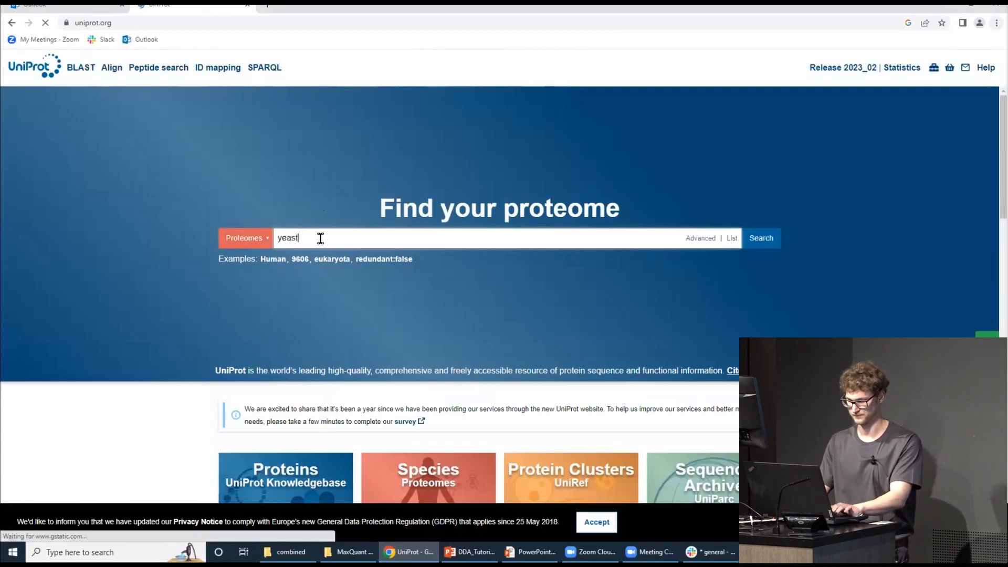
left_click(769, 243)
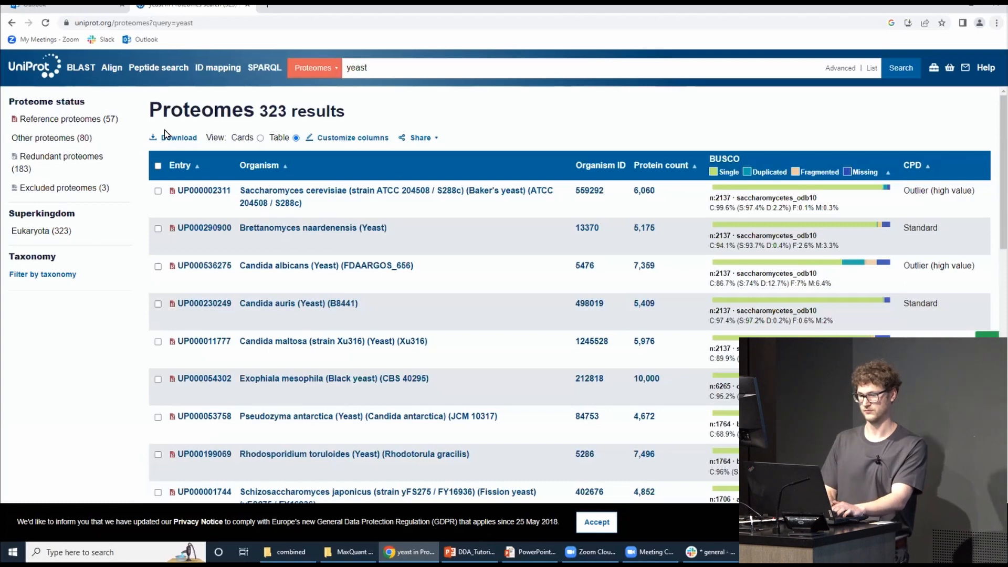
left_click(346, 193)
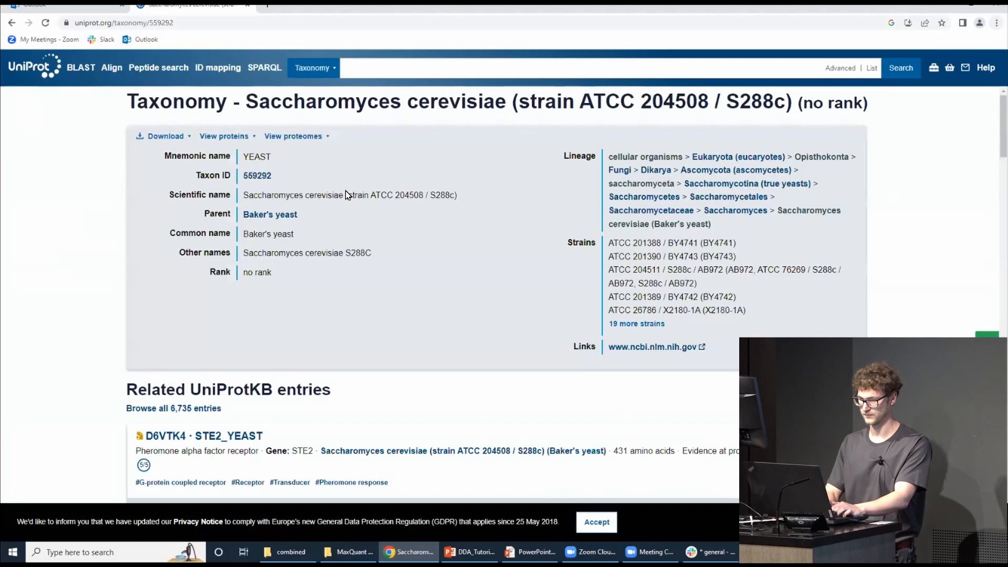
View all UniProtKB proteins of the yeast strain, inspect the FASTA (canonical & isoform) download format, and close the download options
left_click(241, 138)
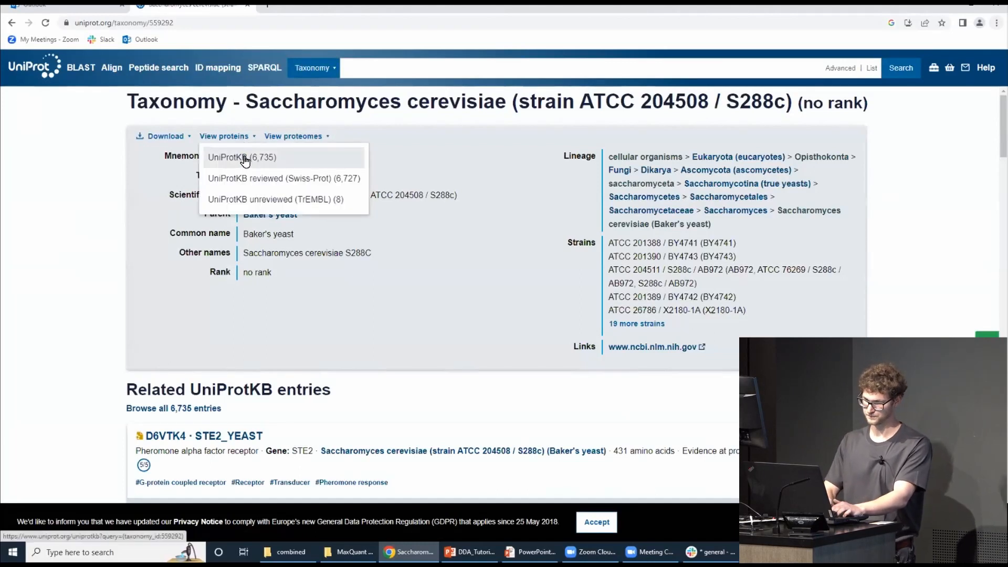
left_click(277, 157)
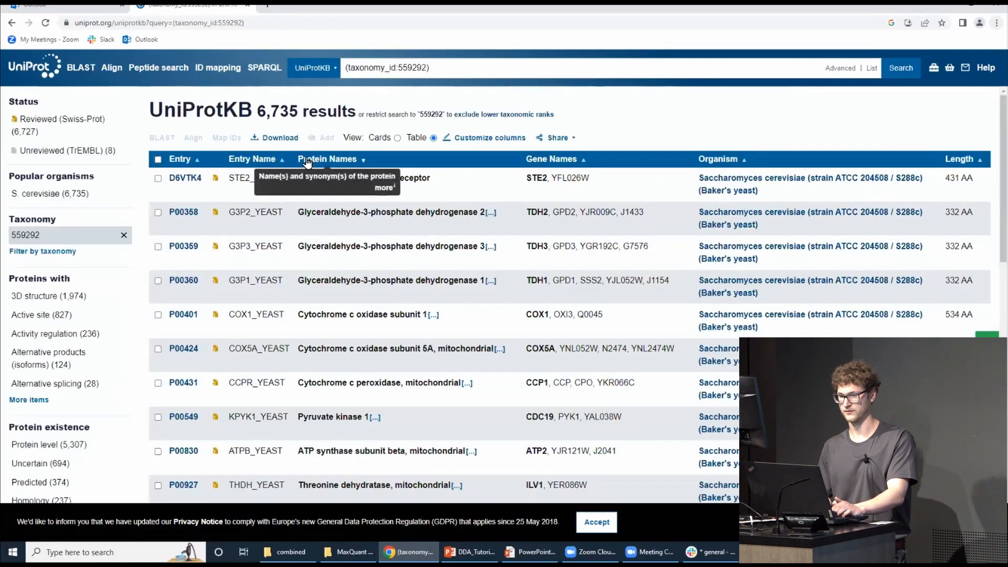
left_click(276, 139)
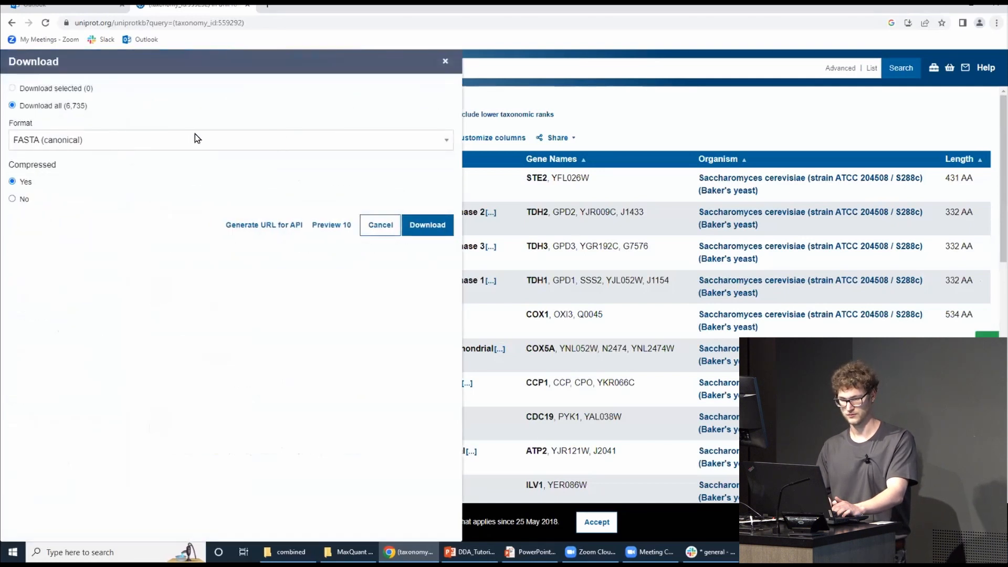
left_click(198, 140)
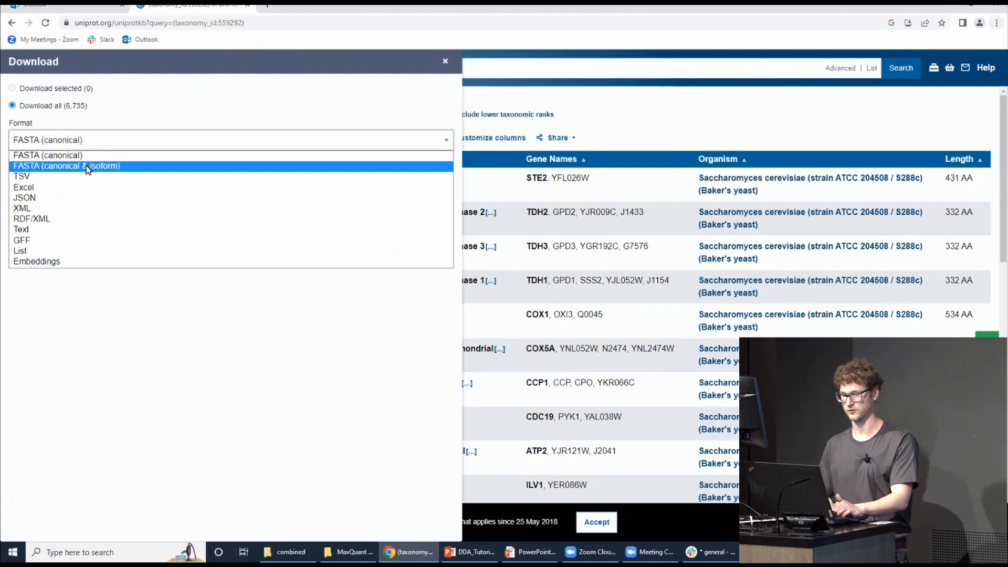
left_click(124, 167)
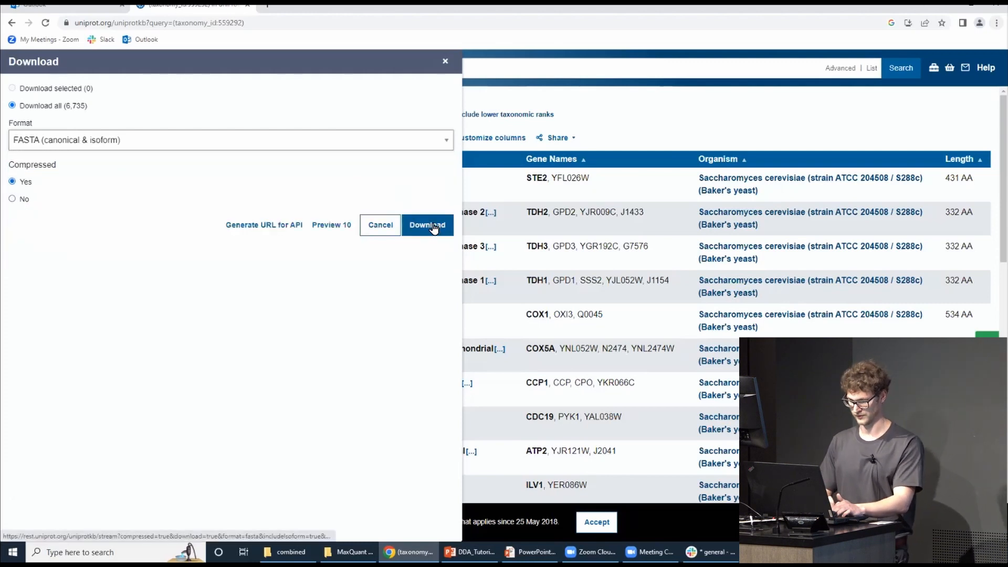
left_click(445, 61)
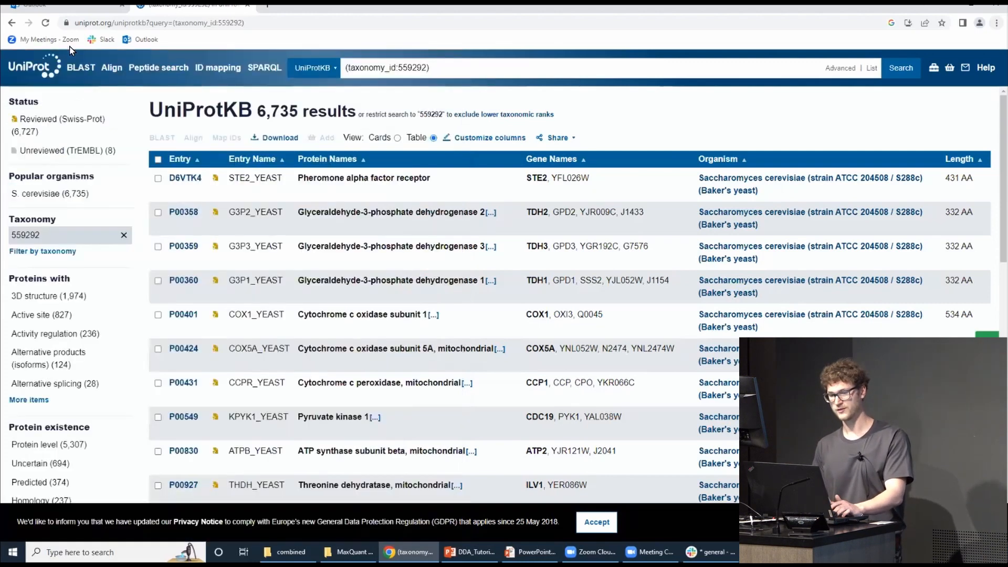
Return to the yeast Proteomes results and select the proteome ID UP000002311 of Saccharomyces cerevisiae (strain ATCC 204508 / S288c)
left_click(12, 25)
left_click(12, 25)
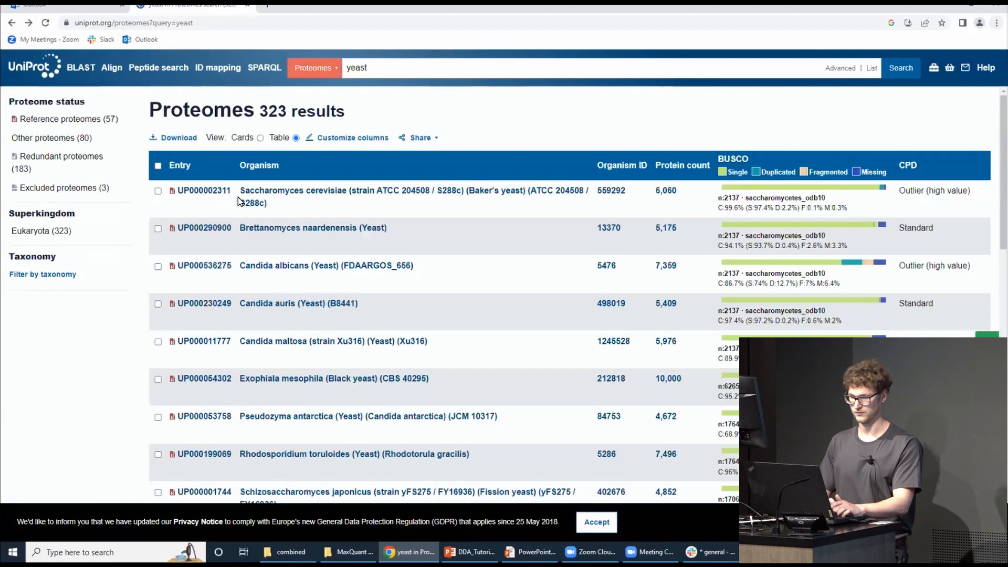
left_click_drag(235, 194, 179, 196)
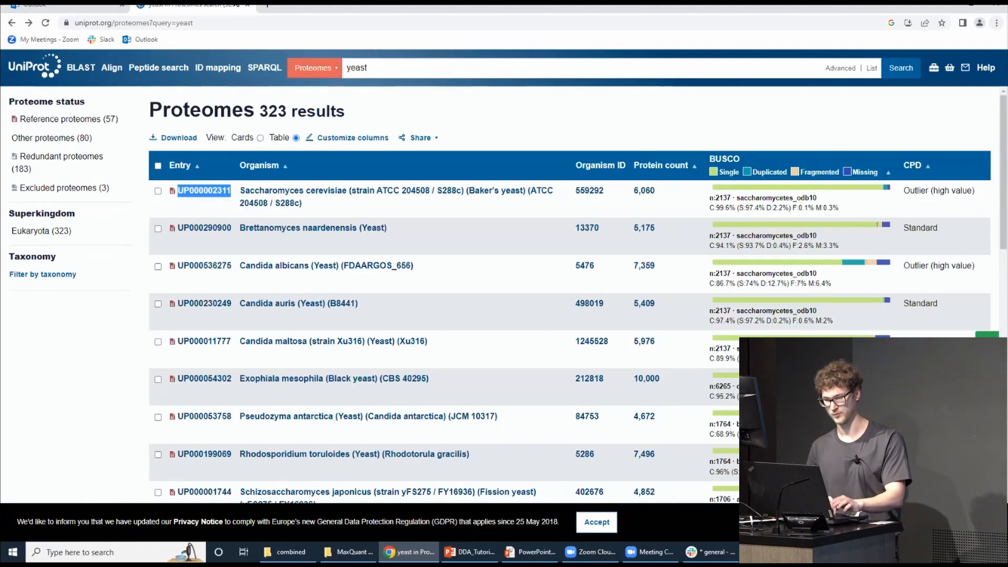
Search Google for uniprot ftp in a new browser tab and open the UniProt FTP site
left_click(268, 14)
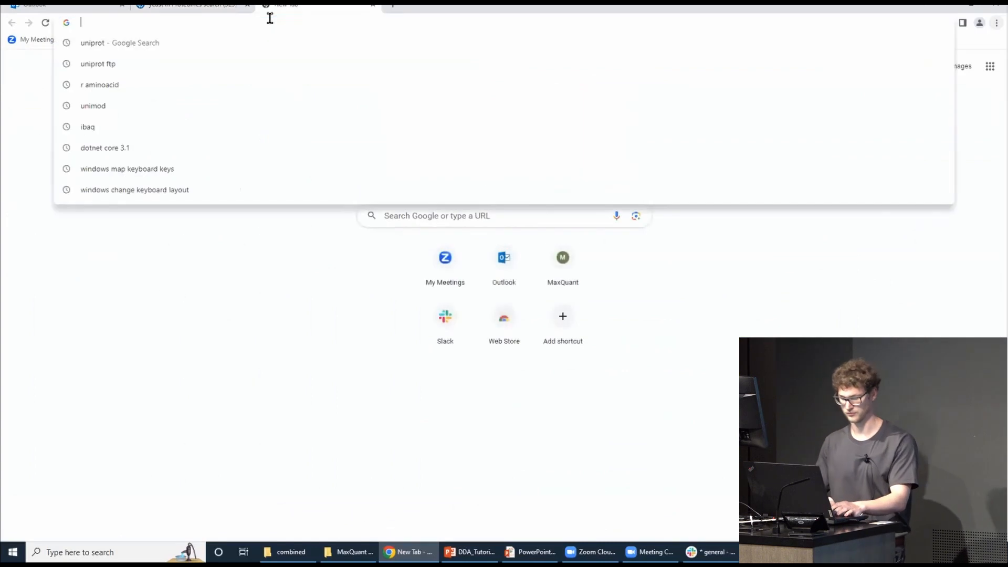
type("uniprot")
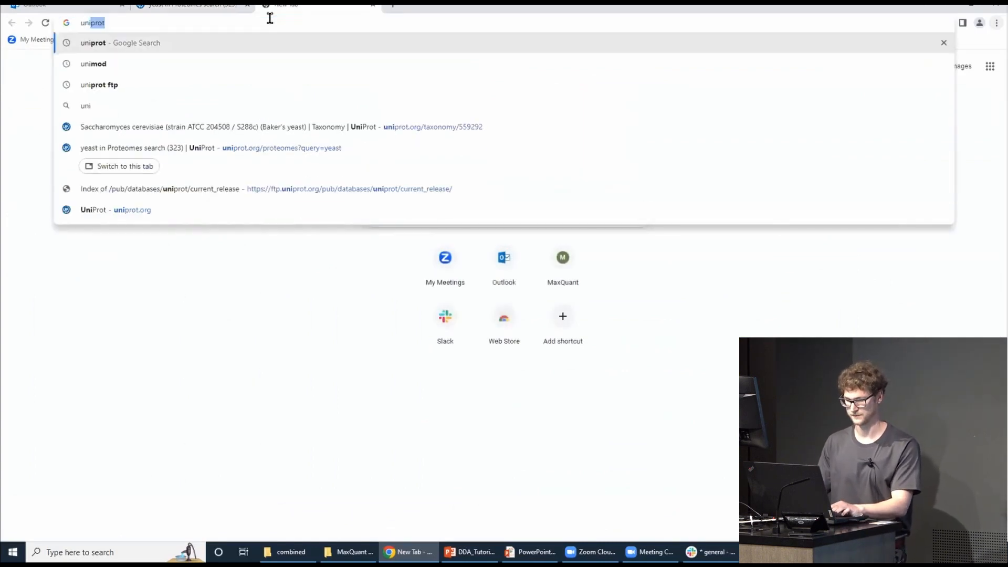
key("Down")
key("Down")
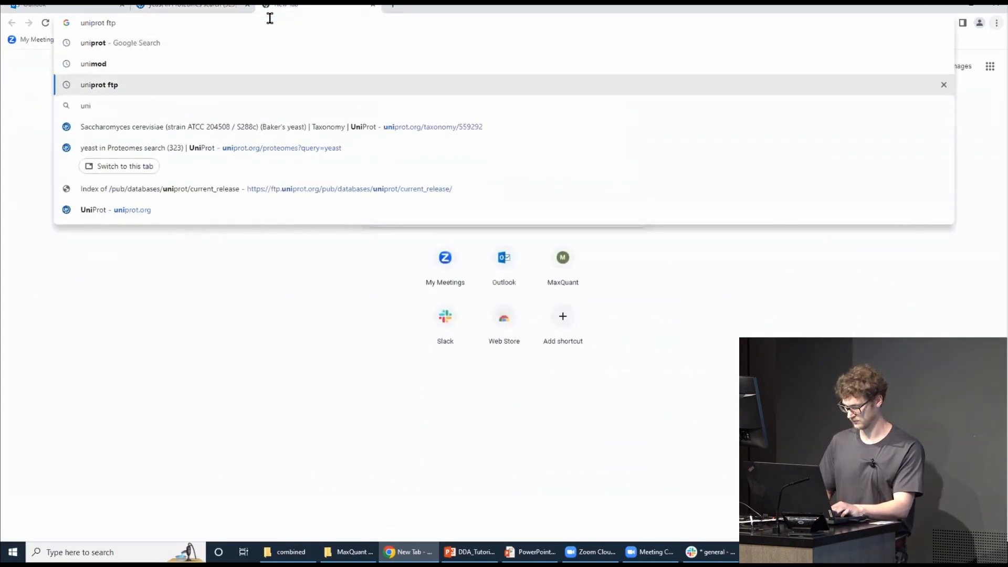
key("Return")
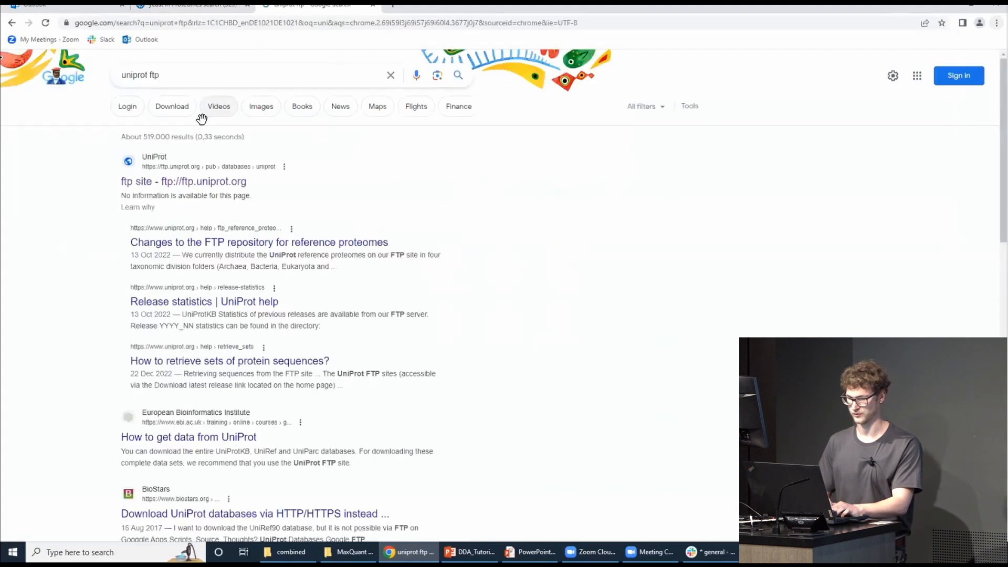
left_click(196, 188)
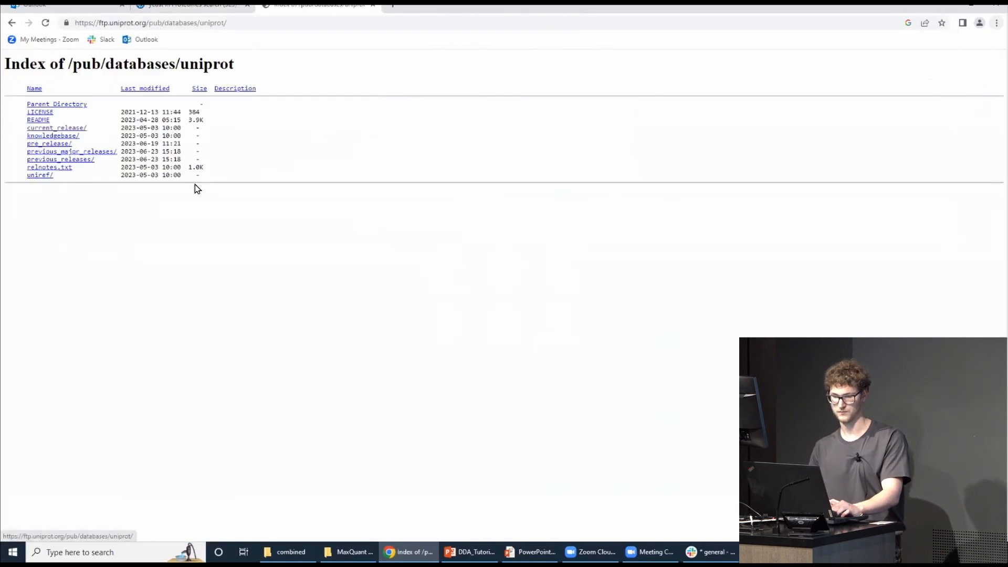
Go to the current_release/knowledgebase/reference_proteomes/Eukaryota directory on the FTP site
left_click(72, 130)
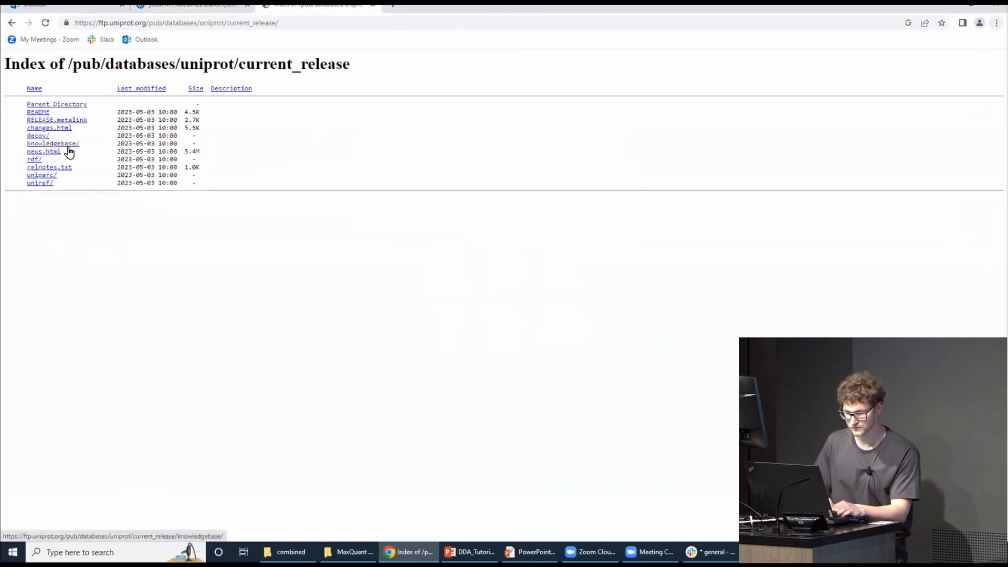
left_click(68, 146)
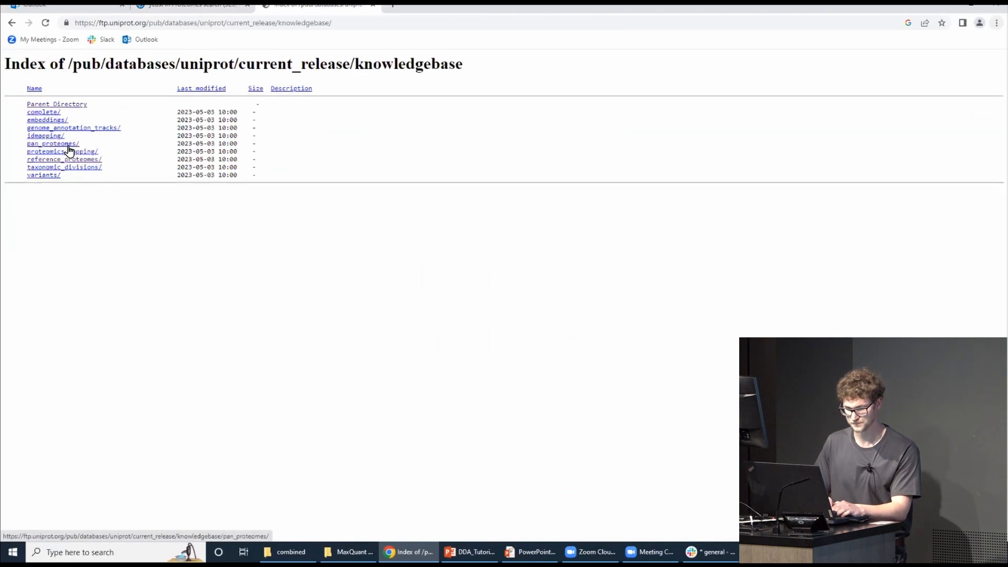
left_click(64, 160)
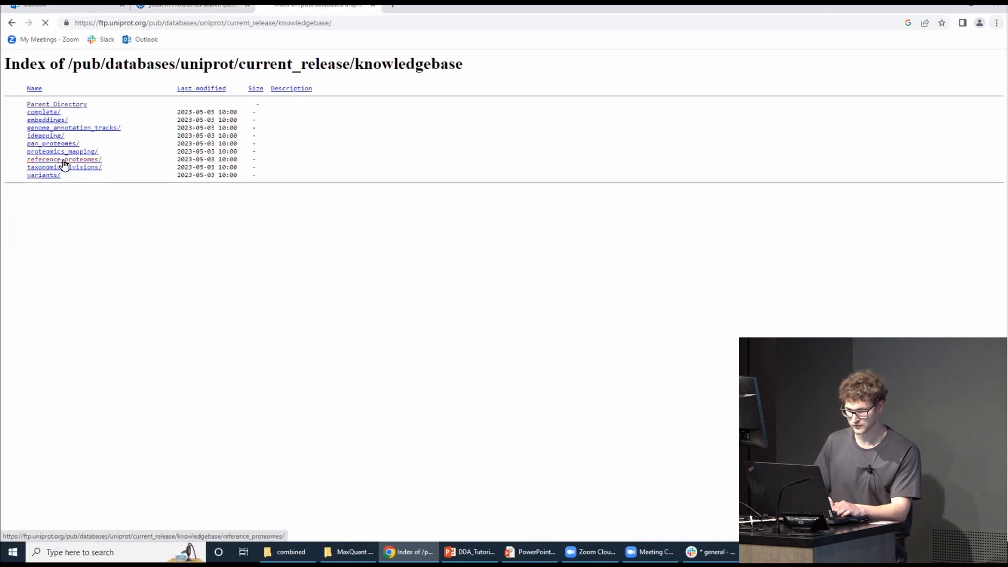
left_click(45, 128)
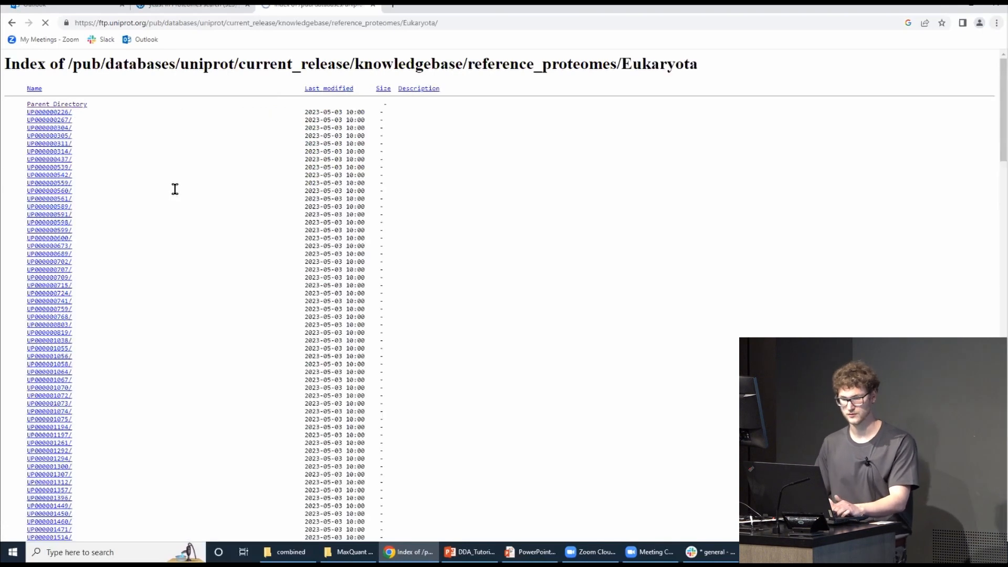
Find UP000002311 in the Eukaryota directory listing and open its folder
key("ctrl+f")
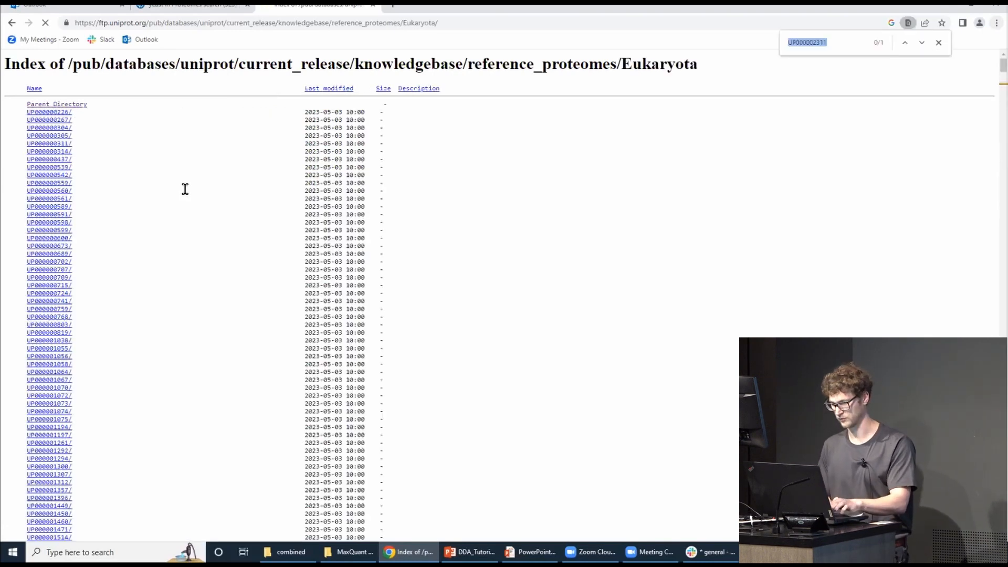
key("Return")
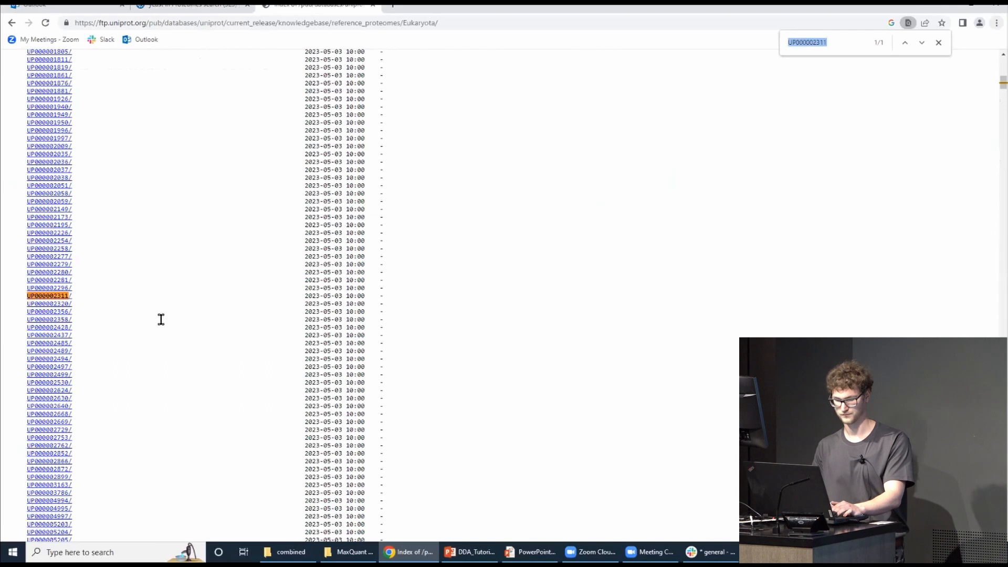
left_click(63, 296)
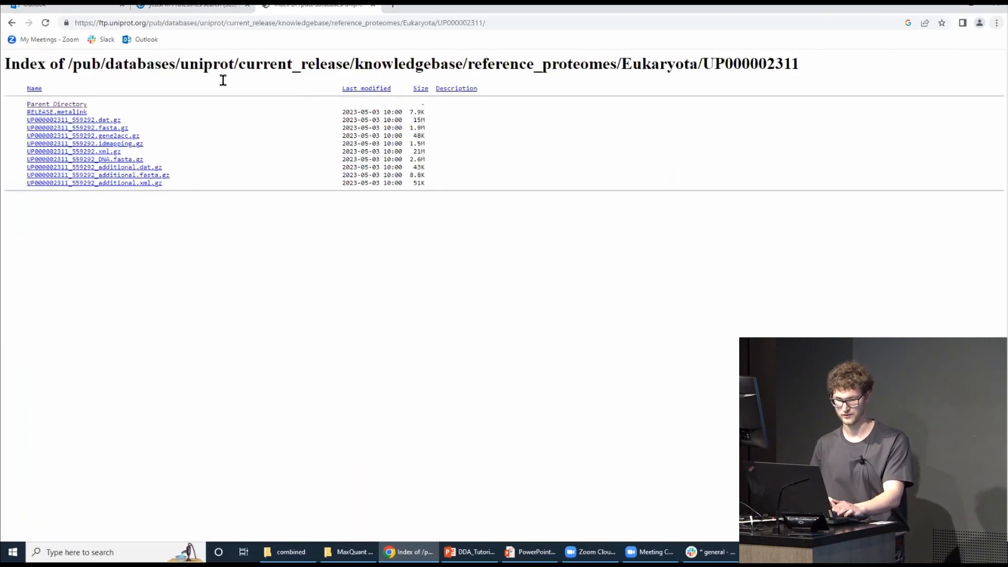
Point out UP000002311_559292.fasta.gz and UP000002311_559292_additional.fasta.gz by highlighting them, and clear the highlight
left_click_drag(136, 130, 21, 129)
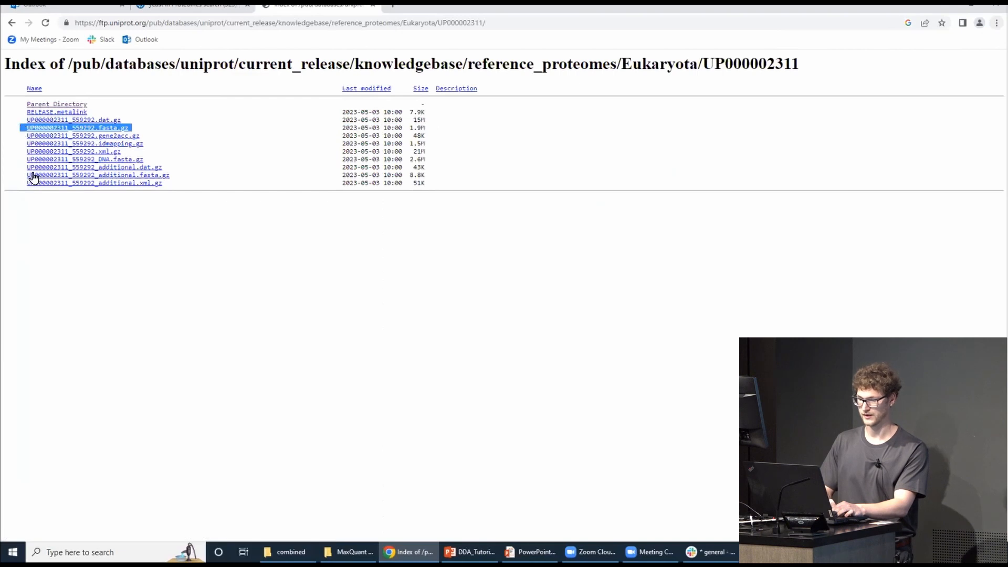
left_click_drag(26, 172, 179, 175)
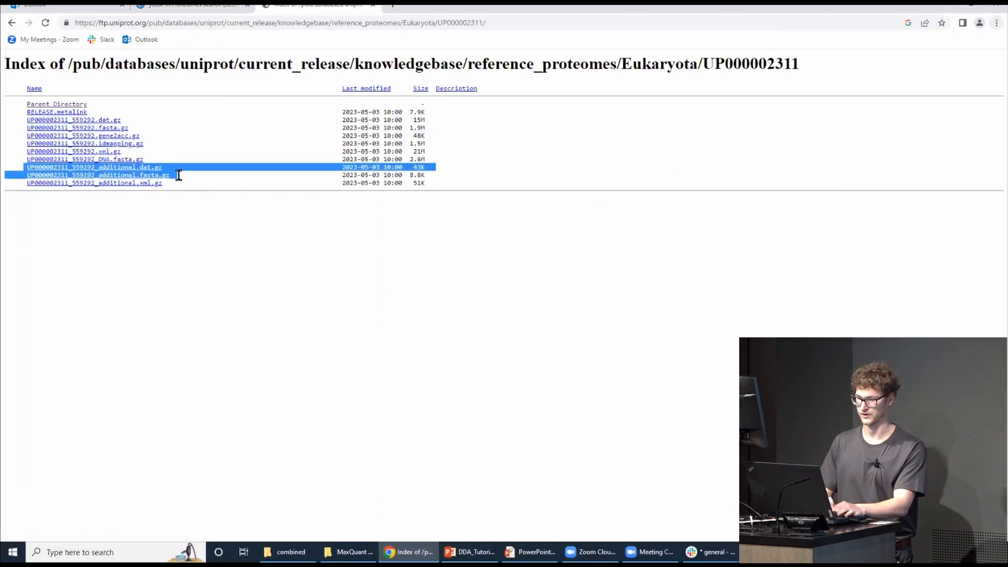
left_click(219, 257)
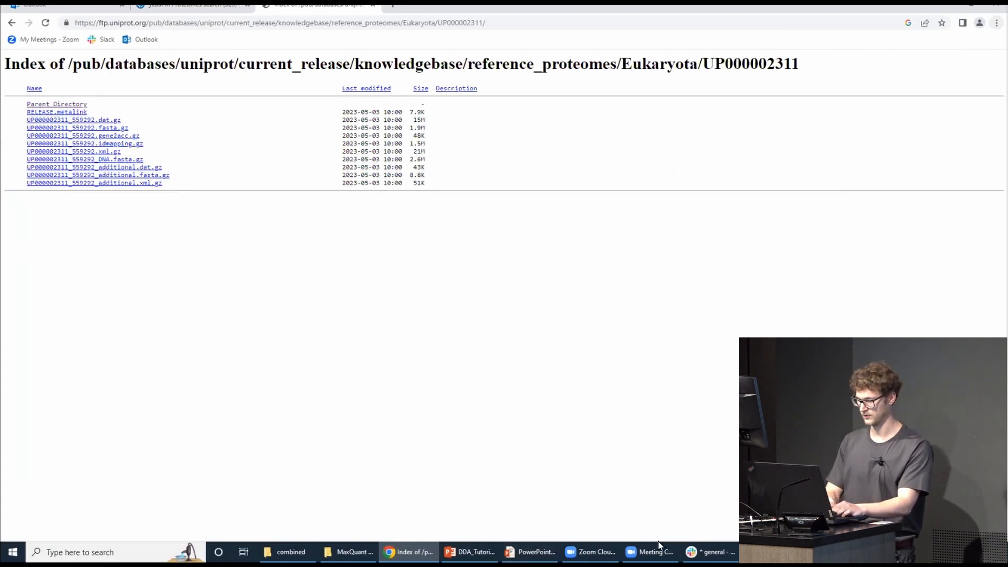
Switch to MaxQuant, enable Match between runs in the global Identification parameters and review its match and alignment window settings
key("alt+Tab")
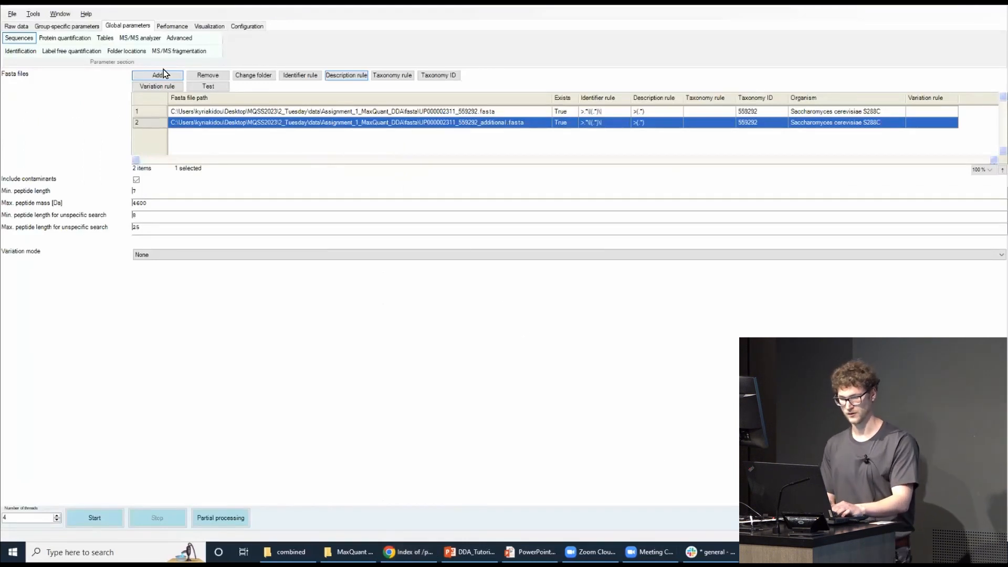
left_click(5, 53)
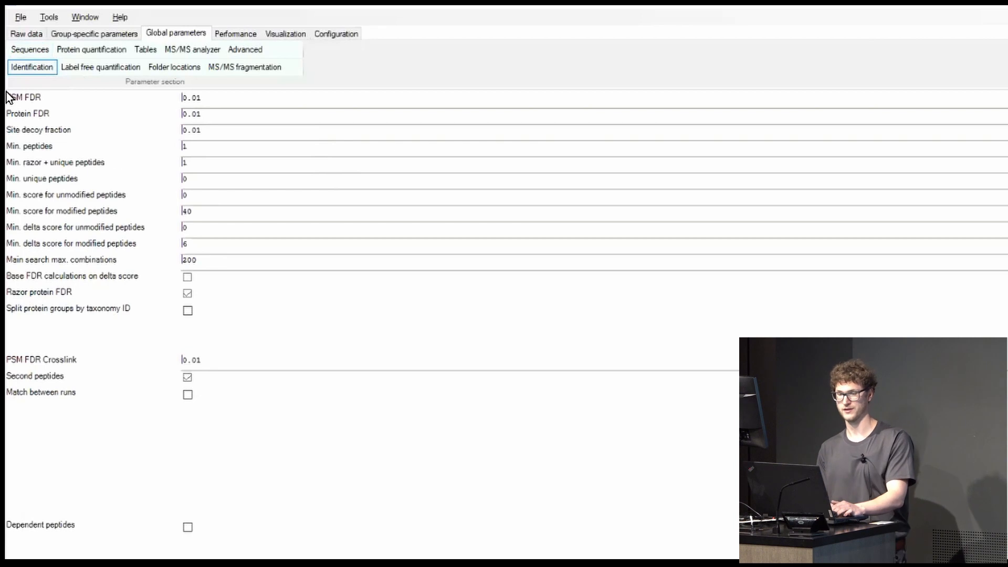
mouse_move(9, 129)
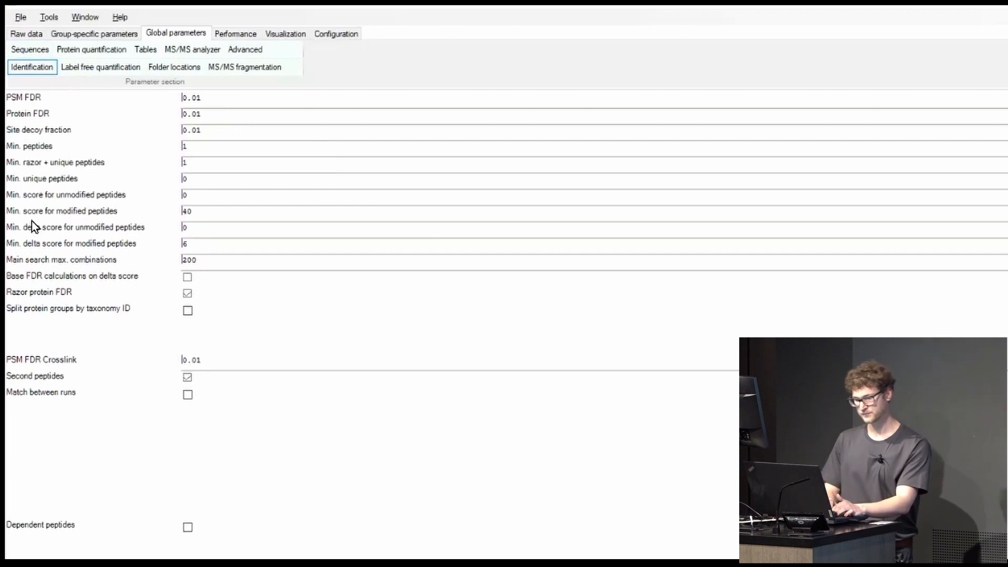
mouse_move(49, 421)
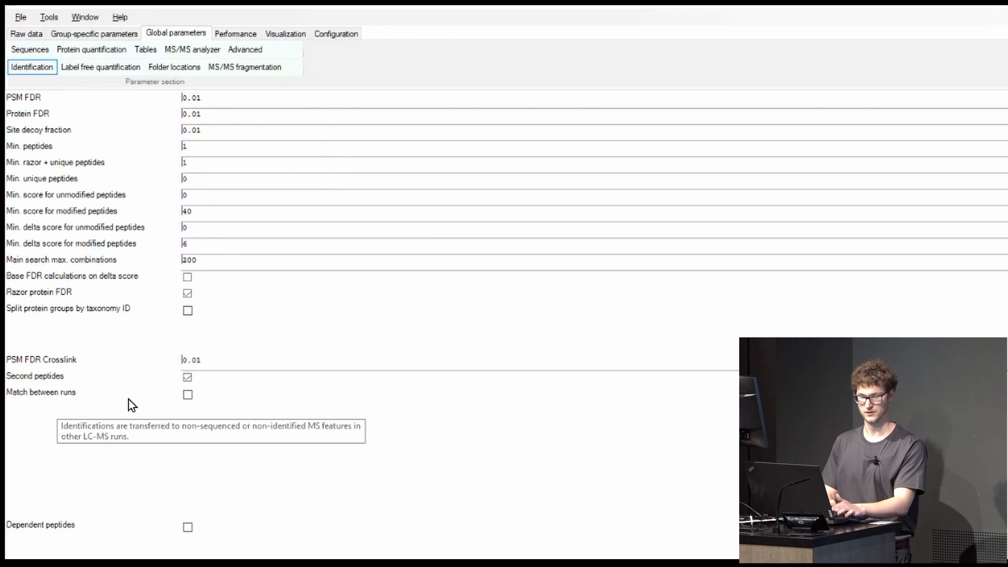
left_click(187, 396)
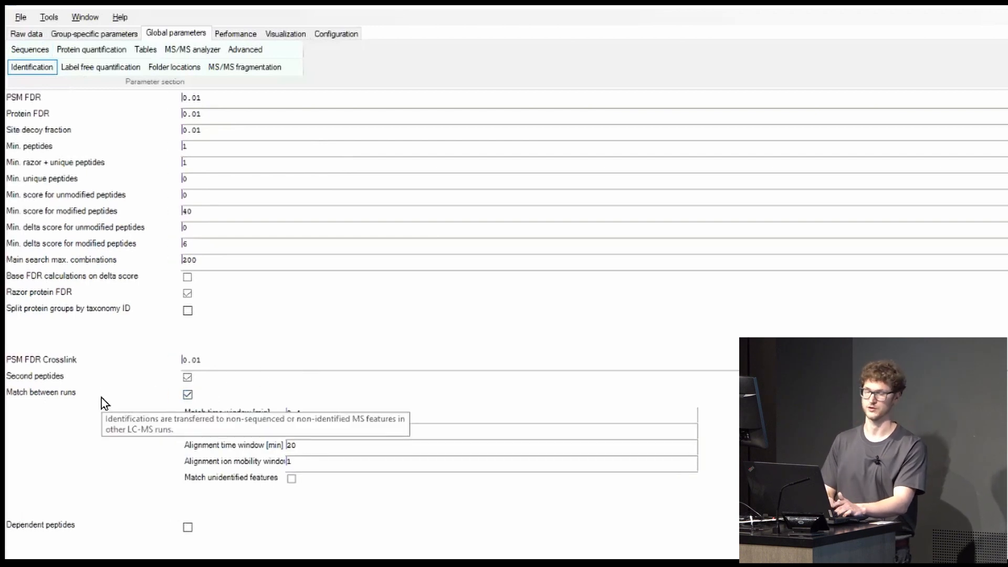
mouse_move(256, 475)
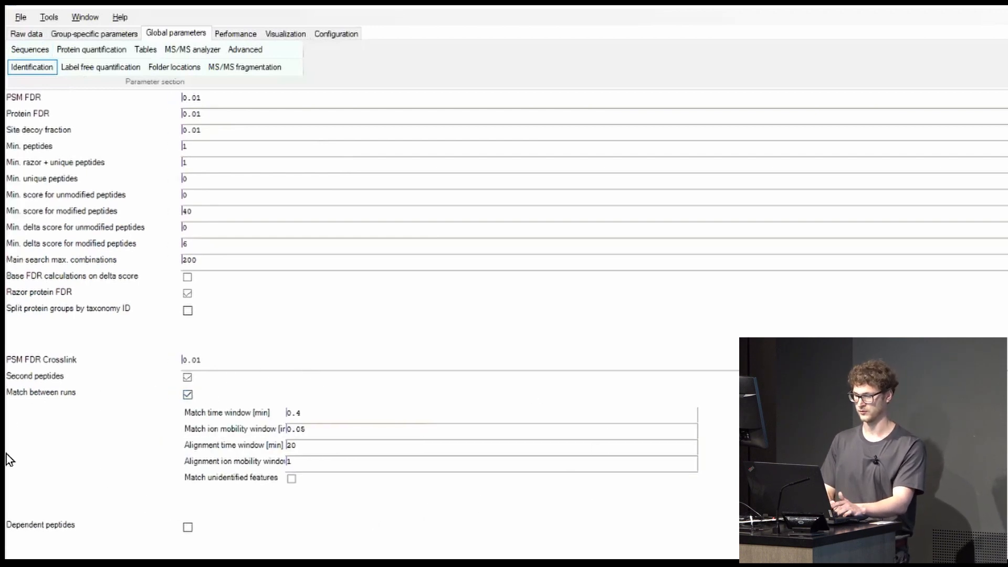
scroll(254, 541, "down", 2)
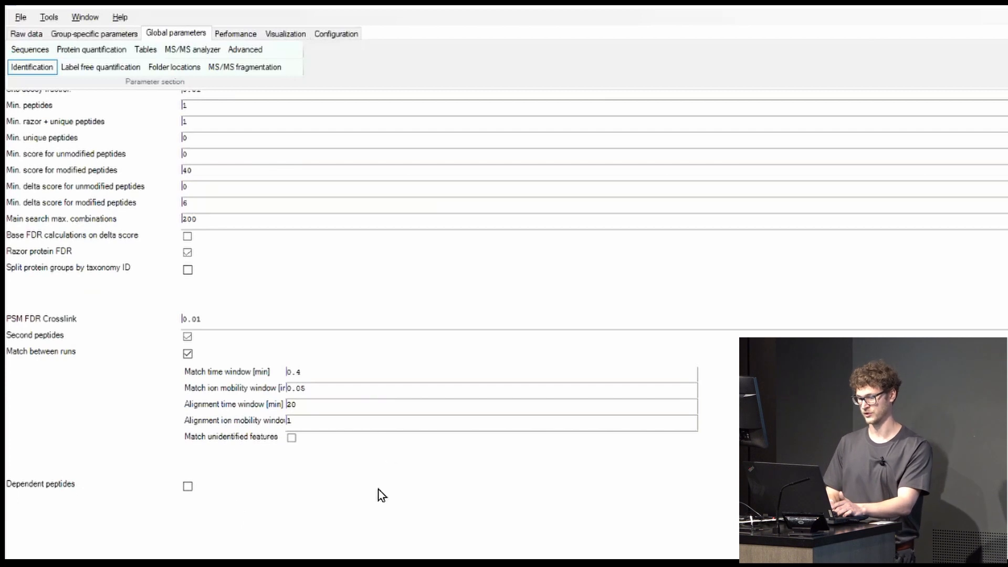
mouse_move(263, 376)
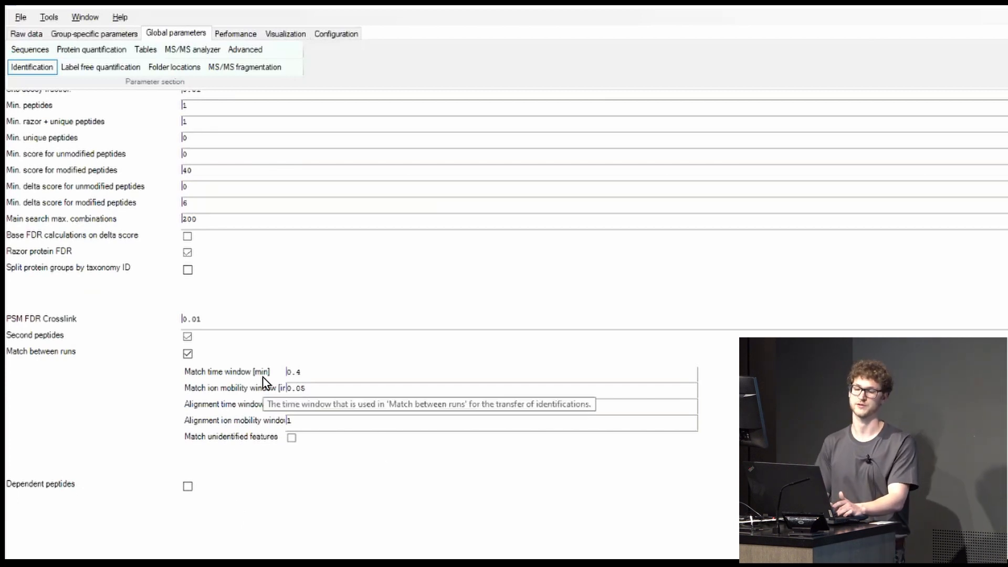
mouse_move(149, 384)
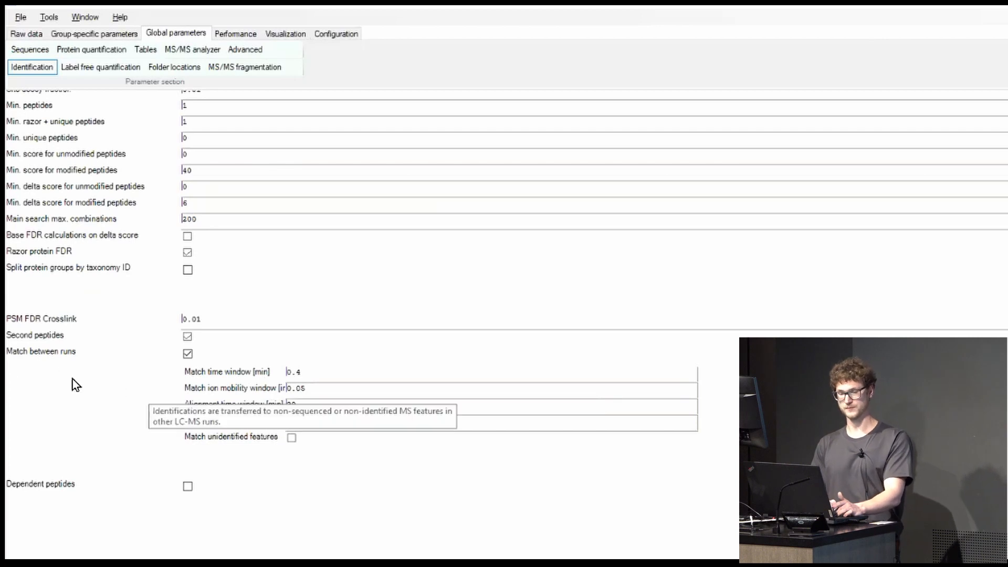
scroll(73, 381, "up", 2)
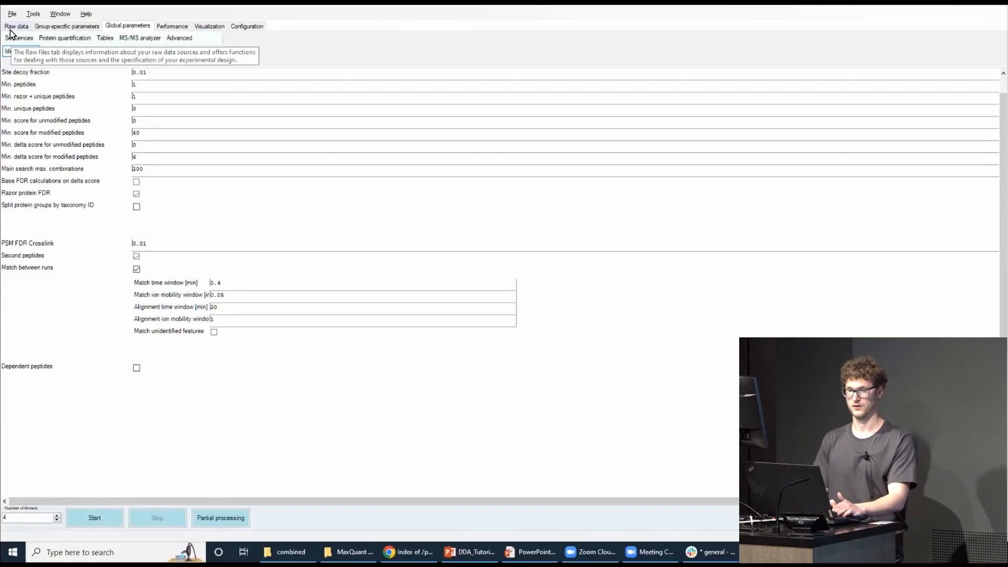
Show the loaded raw files, switch to the MaxQuant DDA tutorial presentation in PowerPoint and select slide 5
left_click(12, 28)
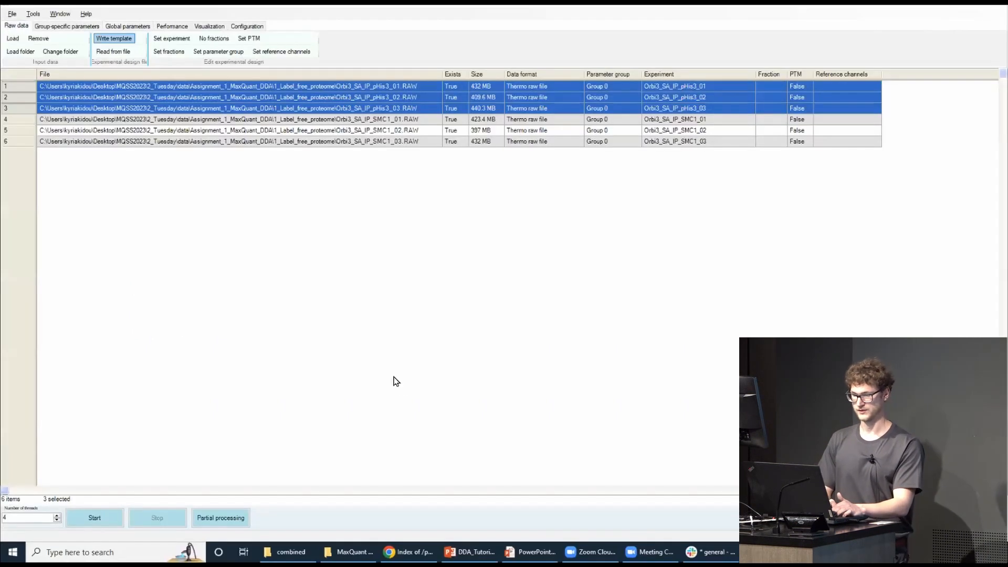
mouse_move(471, 552)
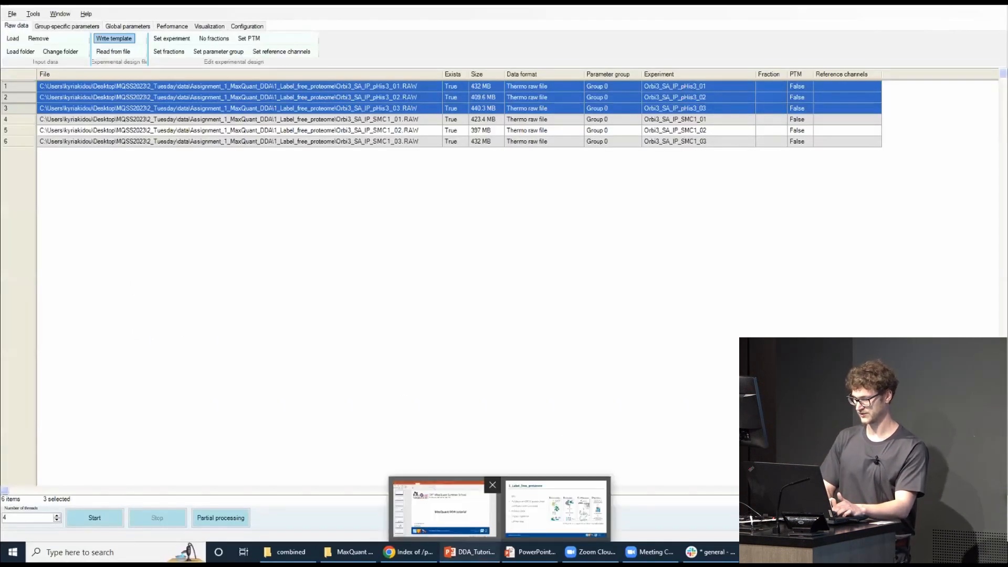
left_click(443, 507)
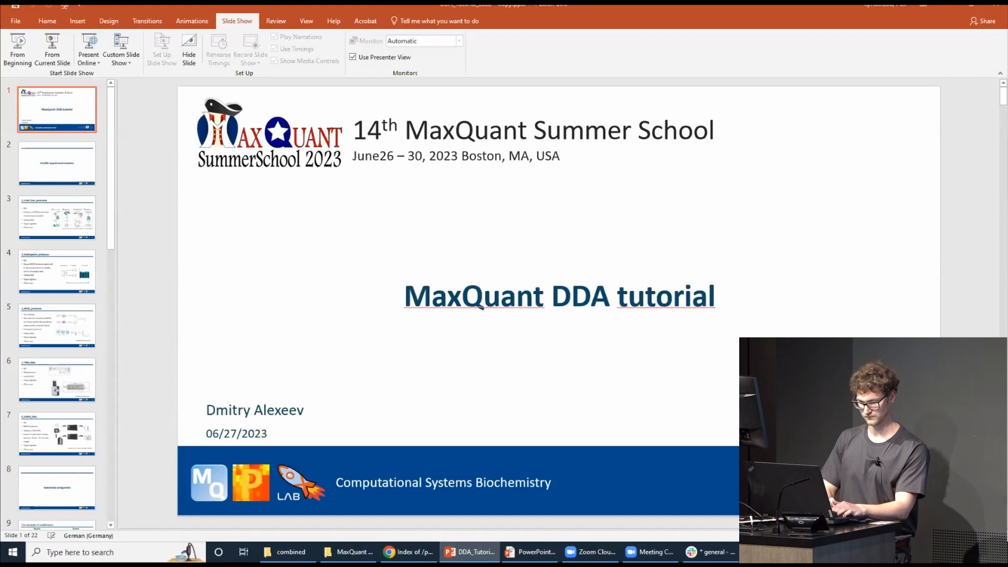
left_click(55, 325)
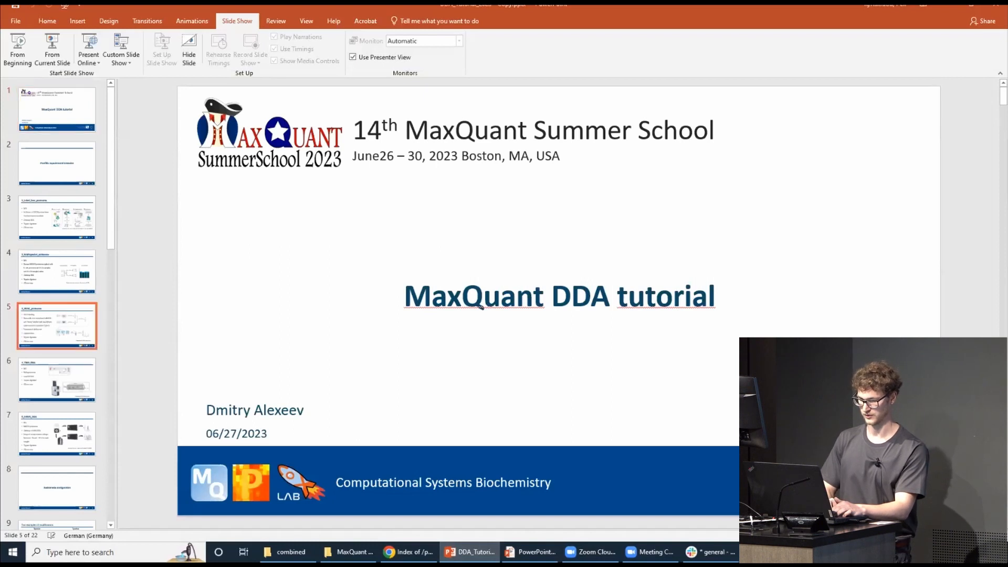
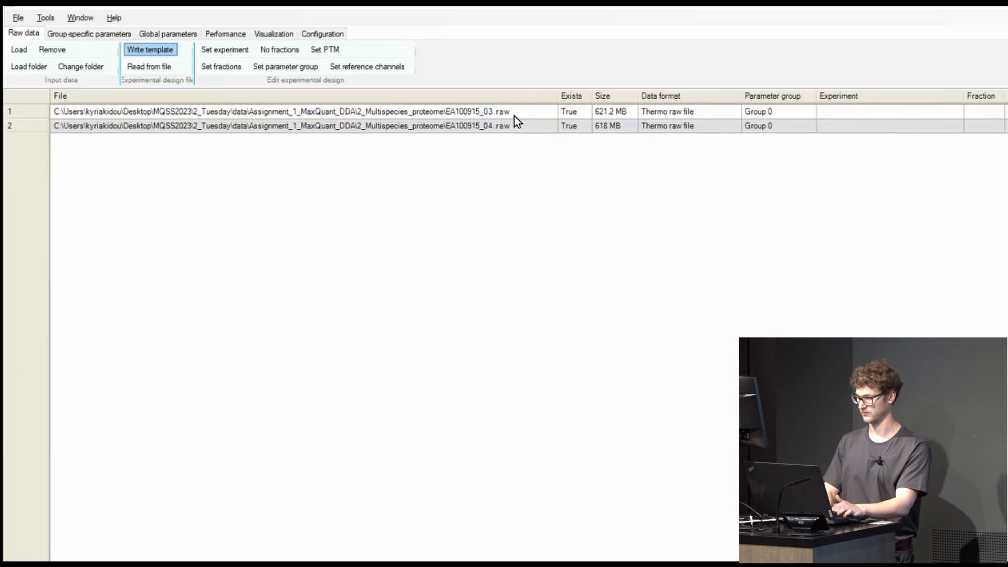
Set the experiment name of raw file EA100915_03.raw to 4:1
left_click(514, 125, "shift")
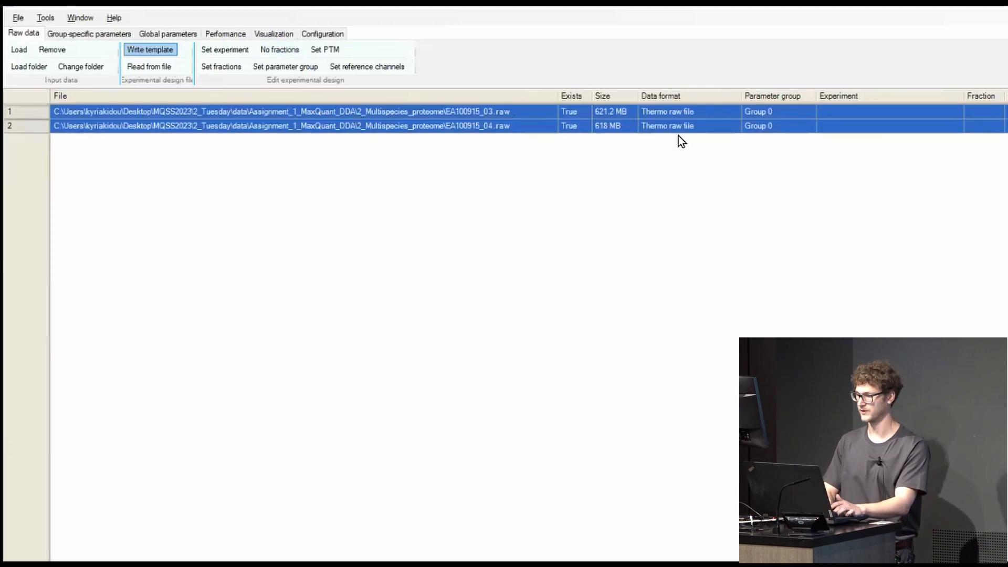
left_click(655, 111)
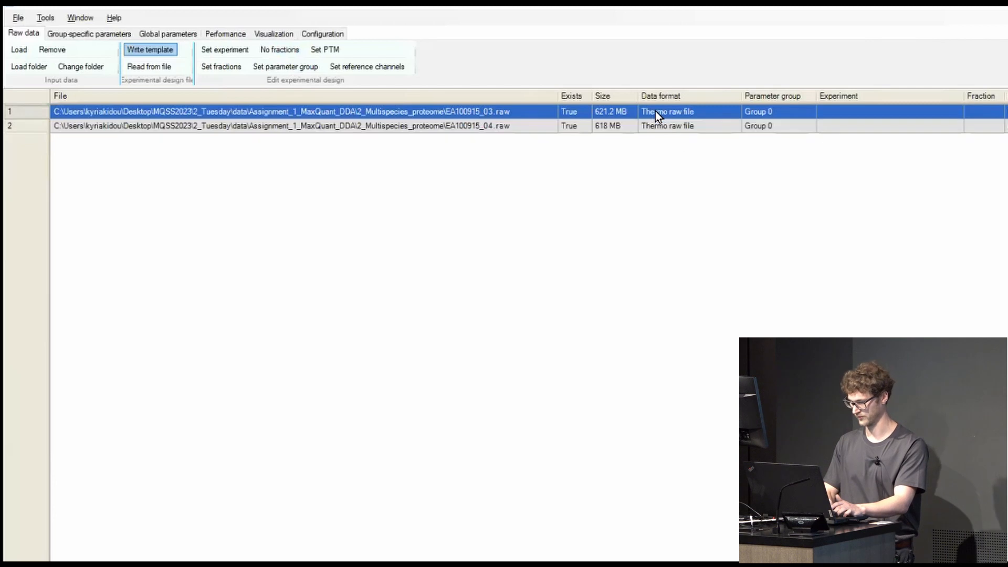
left_click(219, 53)
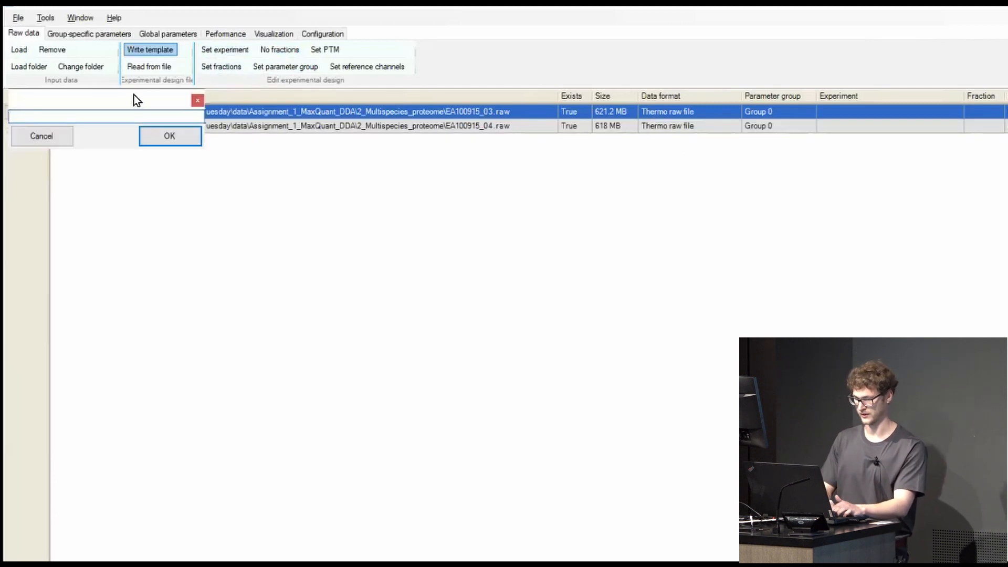
left_click_drag(137, 96, 178, 159)
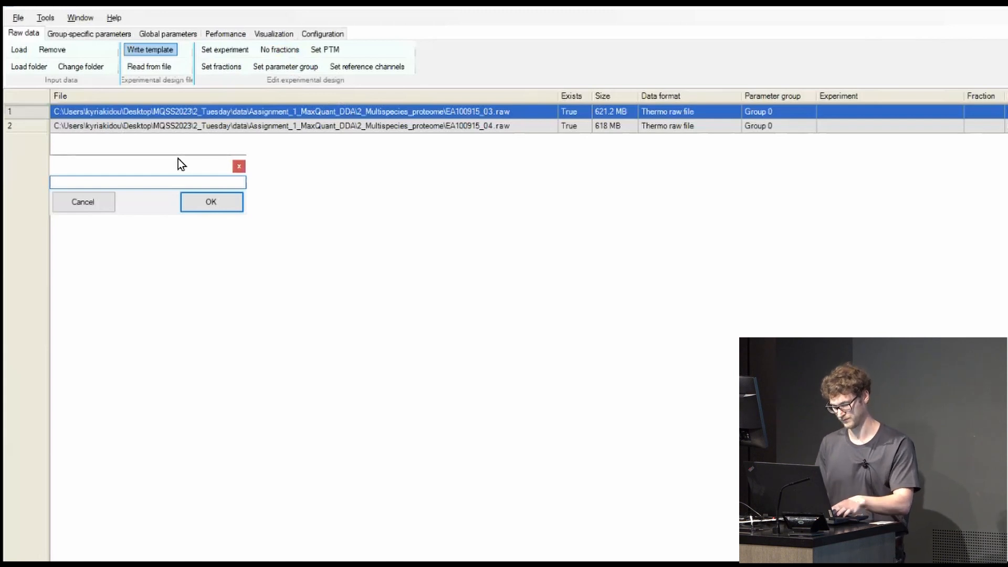
type("S")
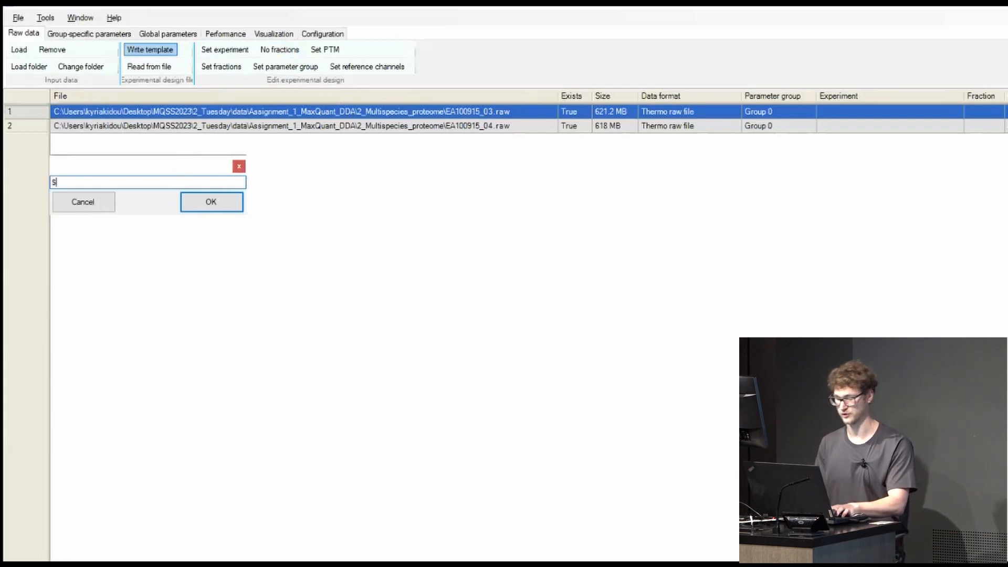
key("BackSpace")
type("4:1")
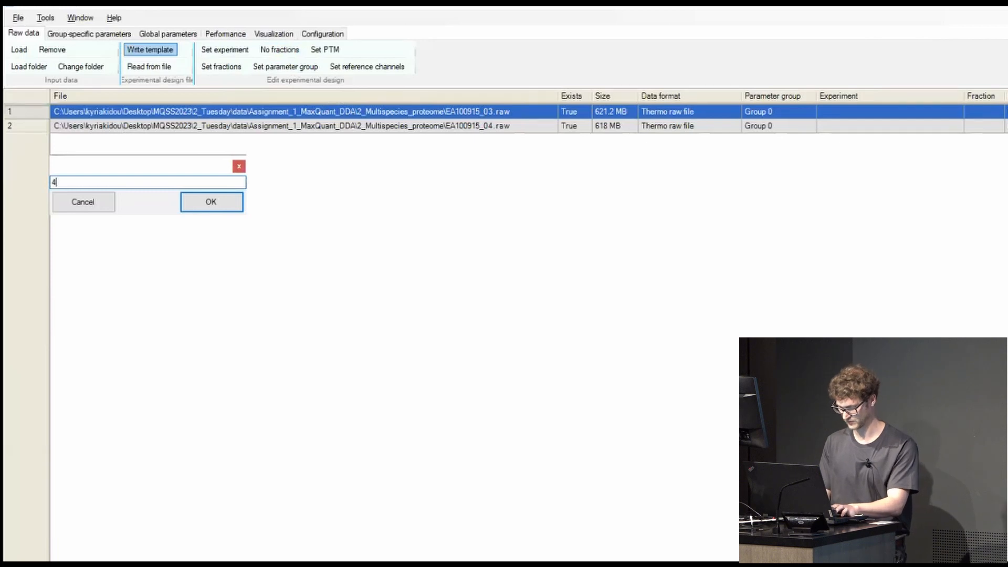
left_click(204, 203)
Set the experiment name of raw file EA100915_04.raw to 2:1
key("Down")
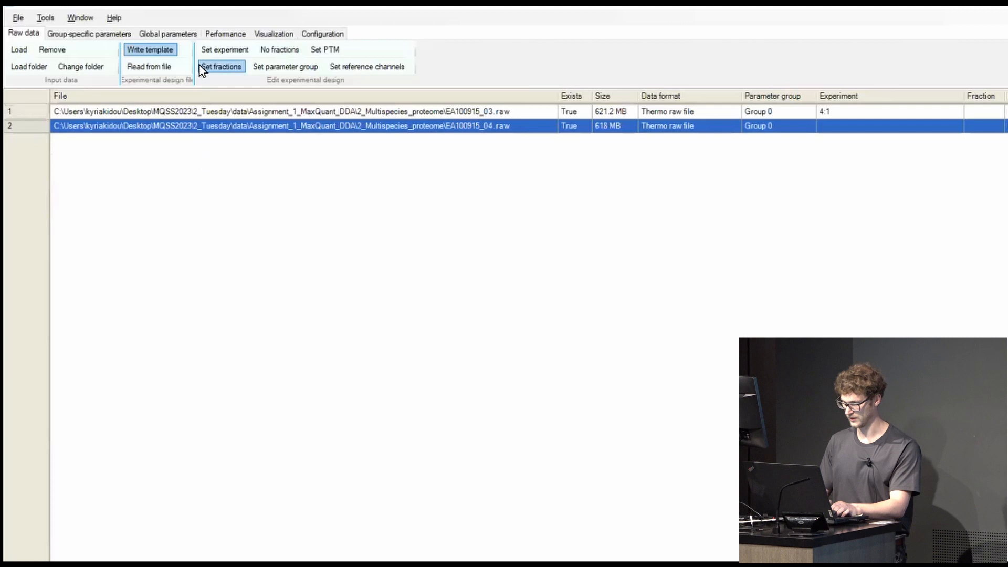
left_click(205, 53)
type("2")
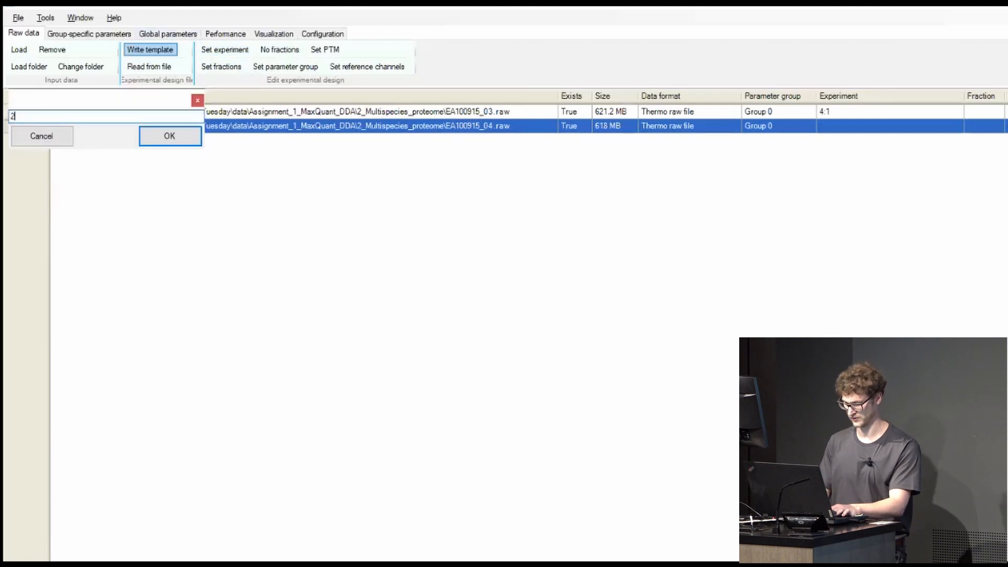
type(":1")
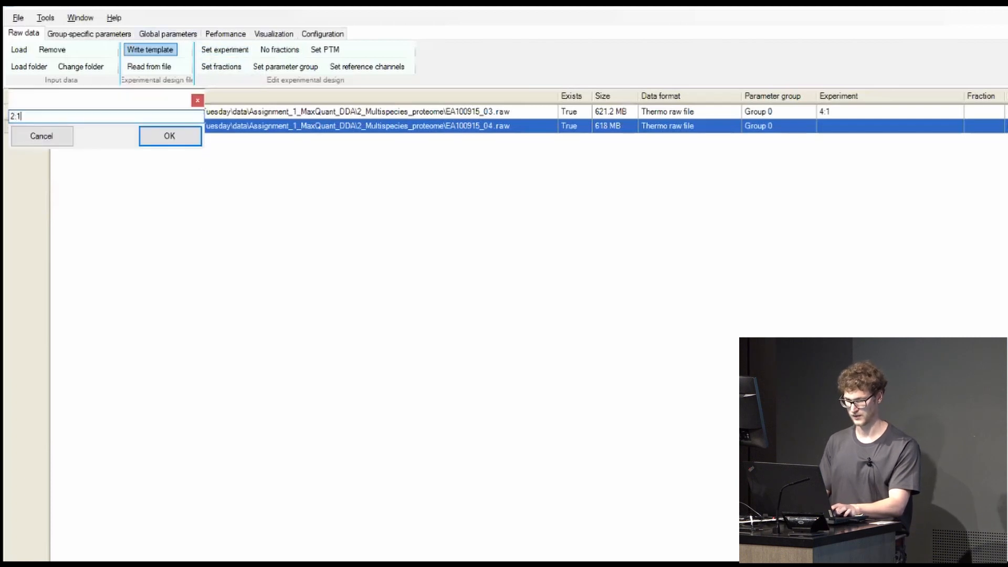
left_click(185, 133)
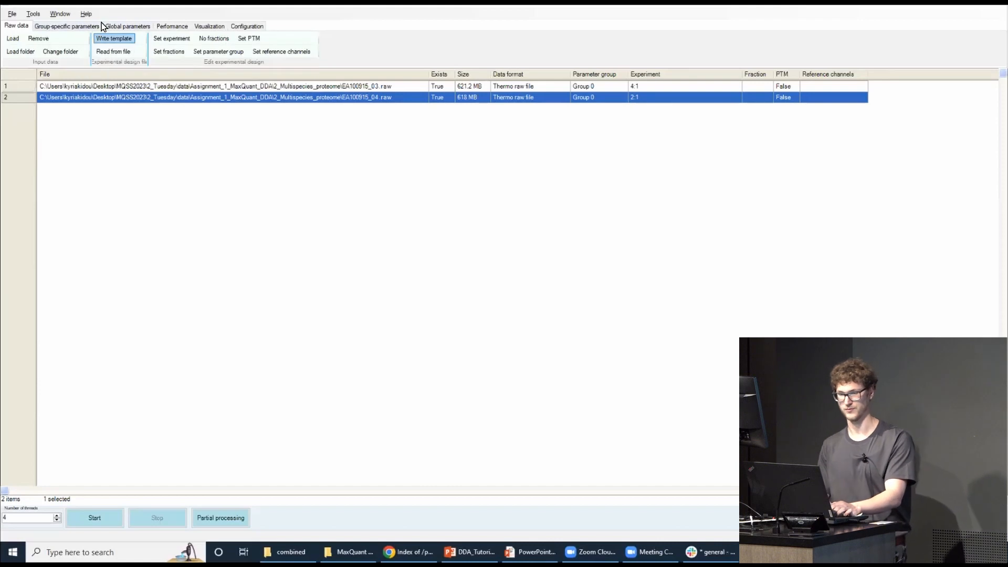
Review the global Identification parameters around Match between runs, and return to the two multispecies raw files
left_click(107, 24)
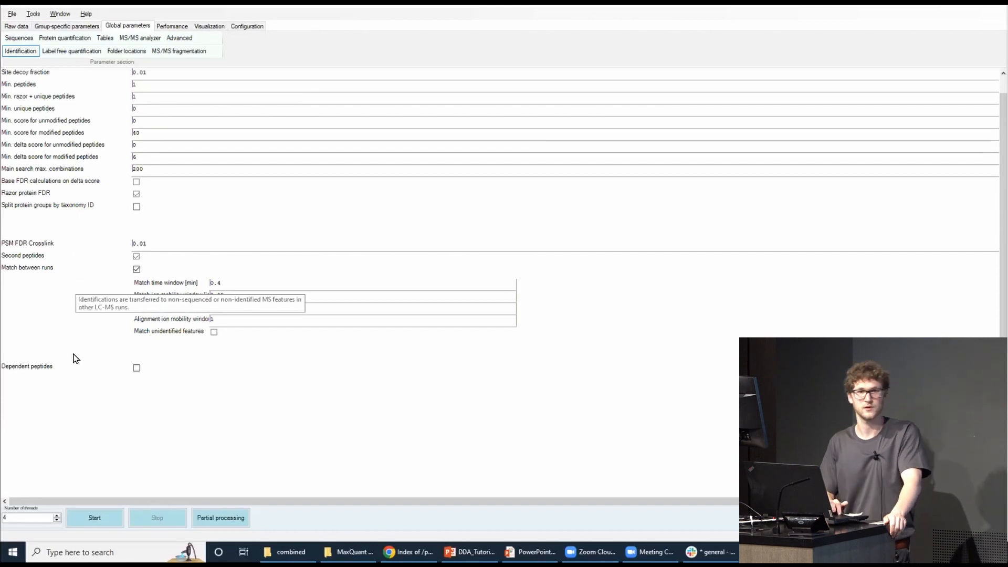
scroll(84, 378, "down", 1)
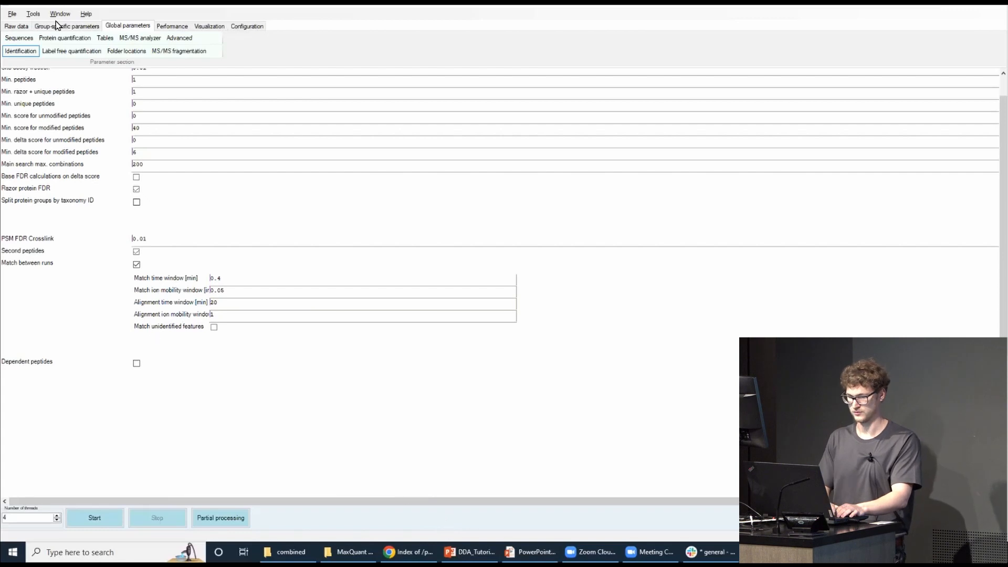
left_click(6, 29)
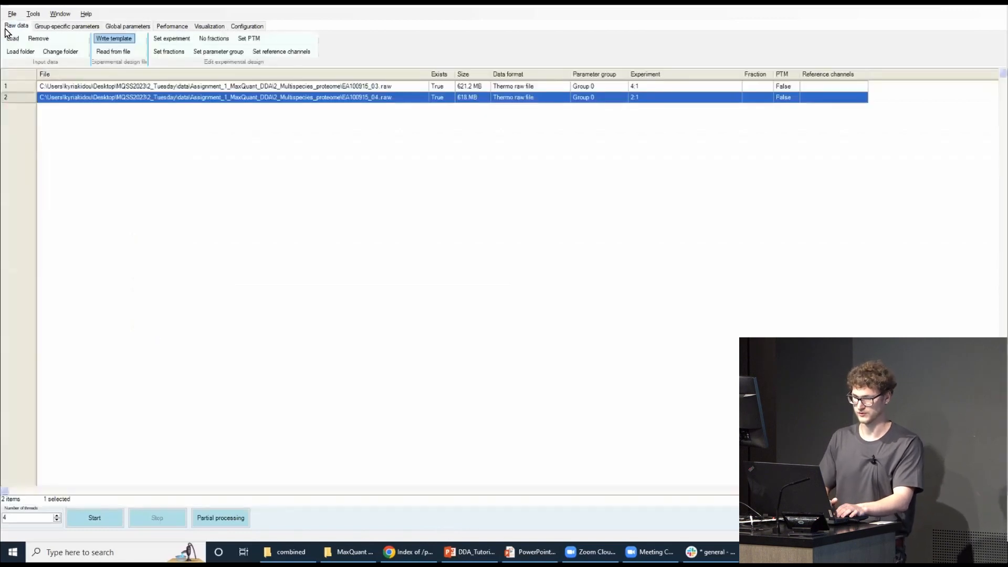
left_click(462, 88)
left_click(462, 97)
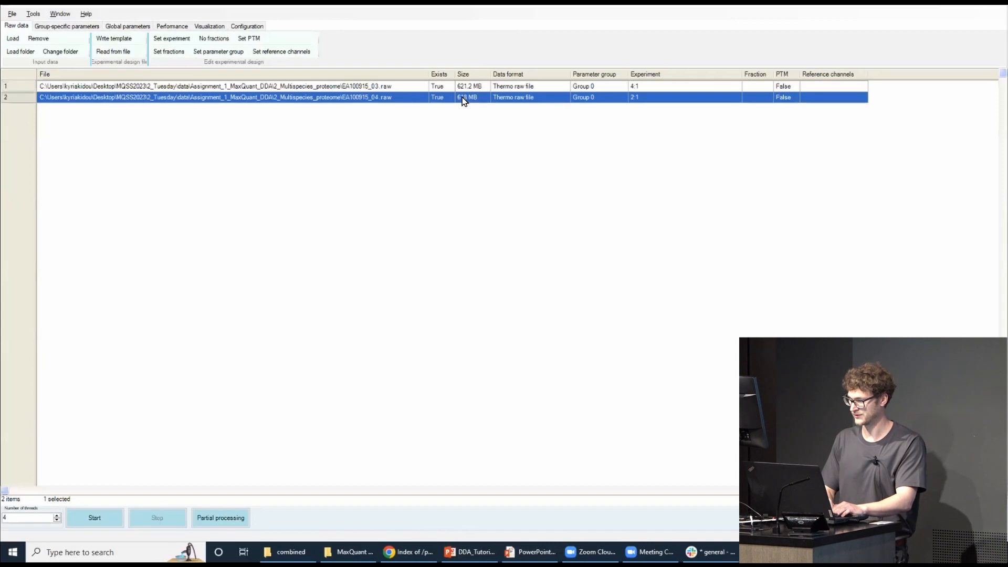
Review the group-specific type, modifications, label-free quantification and digestion settings of Group 0
left_click(72, 28)
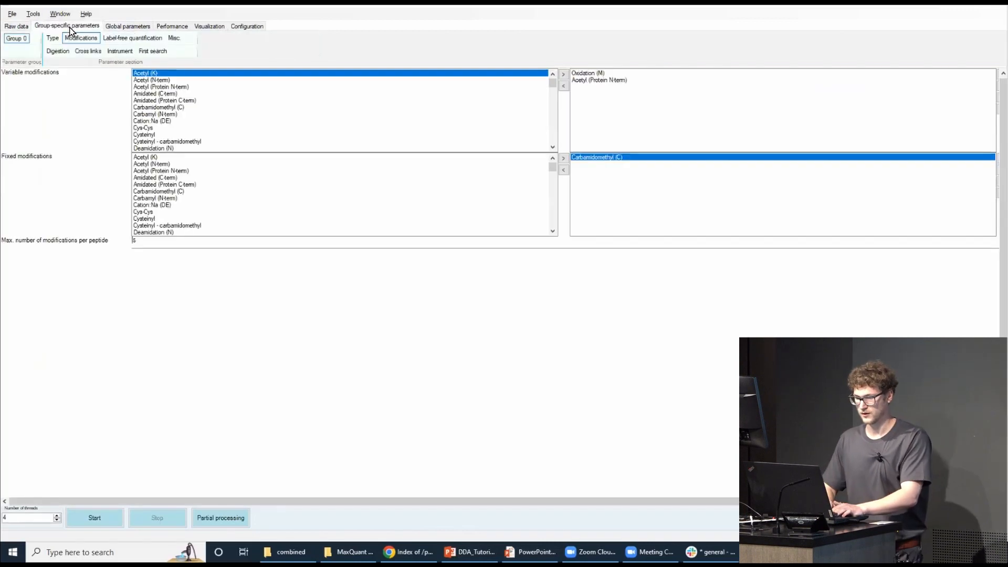
left_click(53, 38)
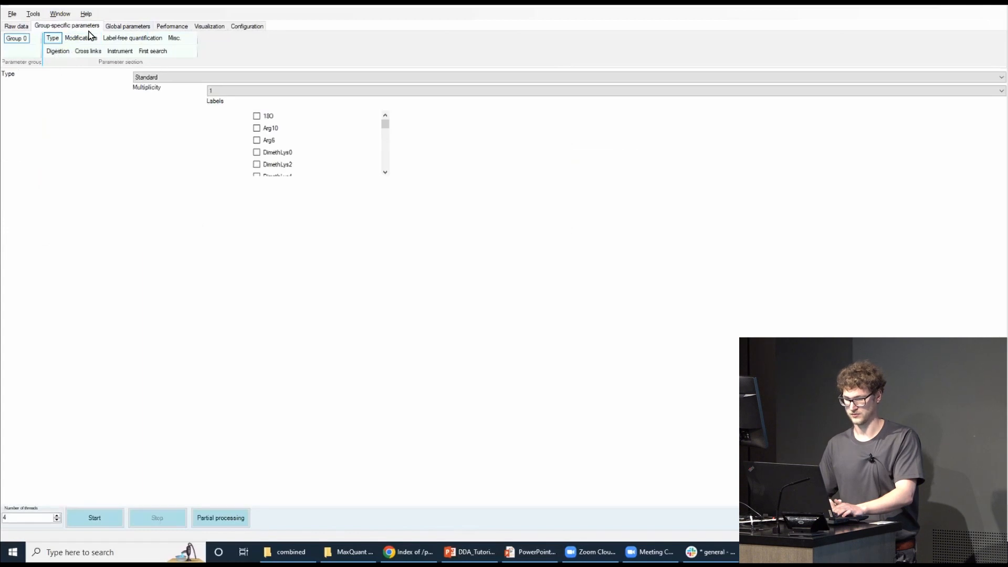
left_click(85, 38)
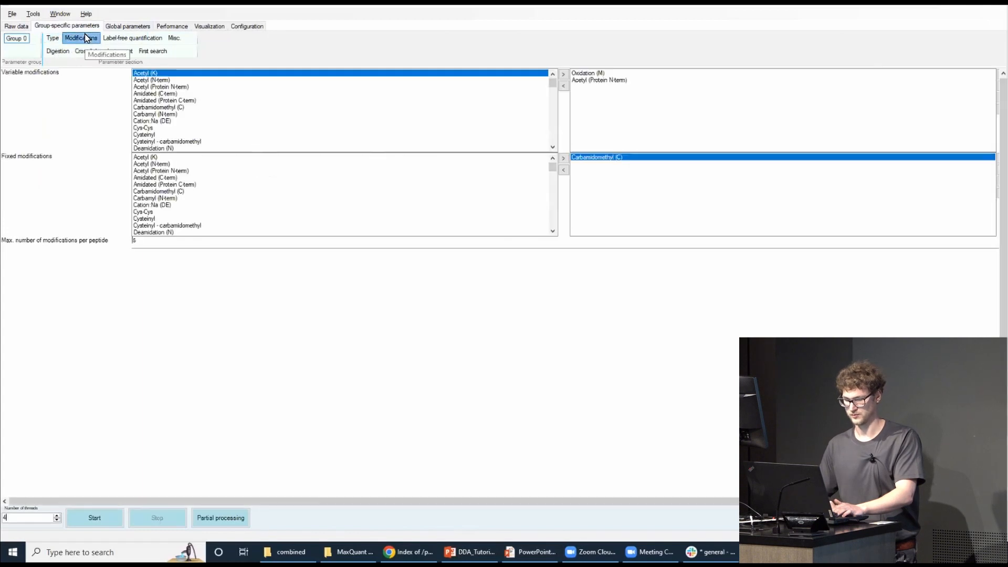
left_click(114, 41)
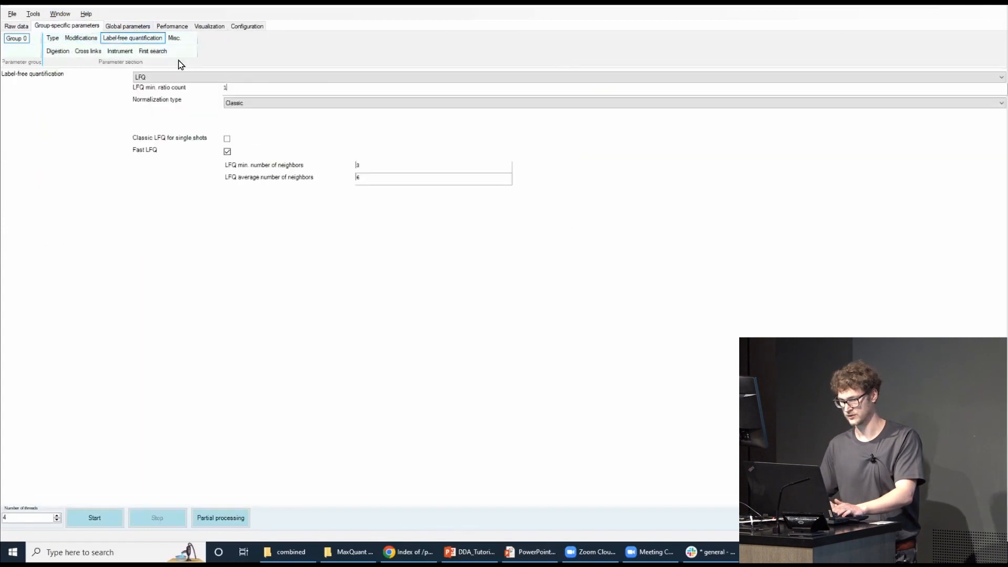
left_click(59, 55)
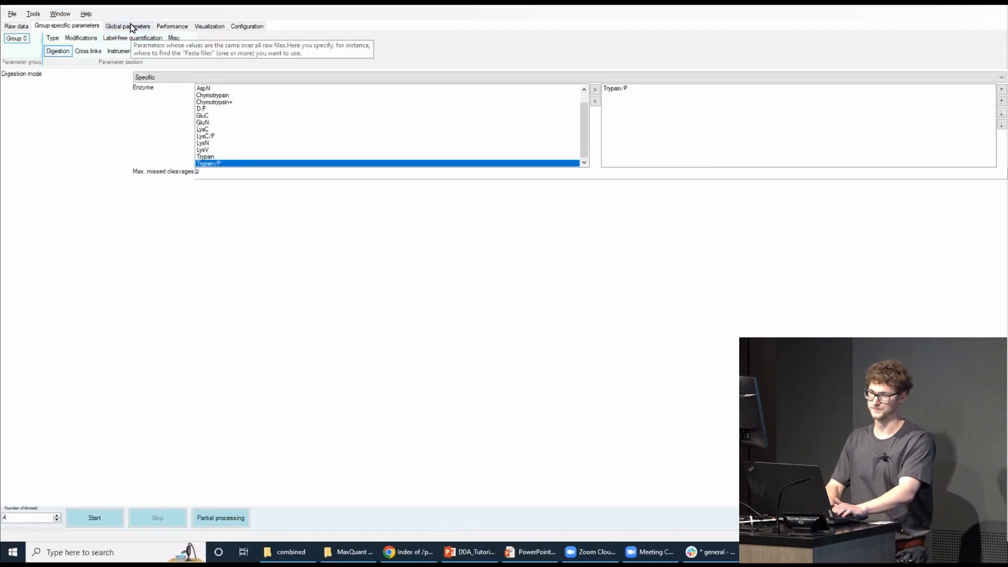
Remove both Saccharomyces cerevisiae FASTA files from the global sequence settings
left_click(130, 27)
left_click(29, 38)
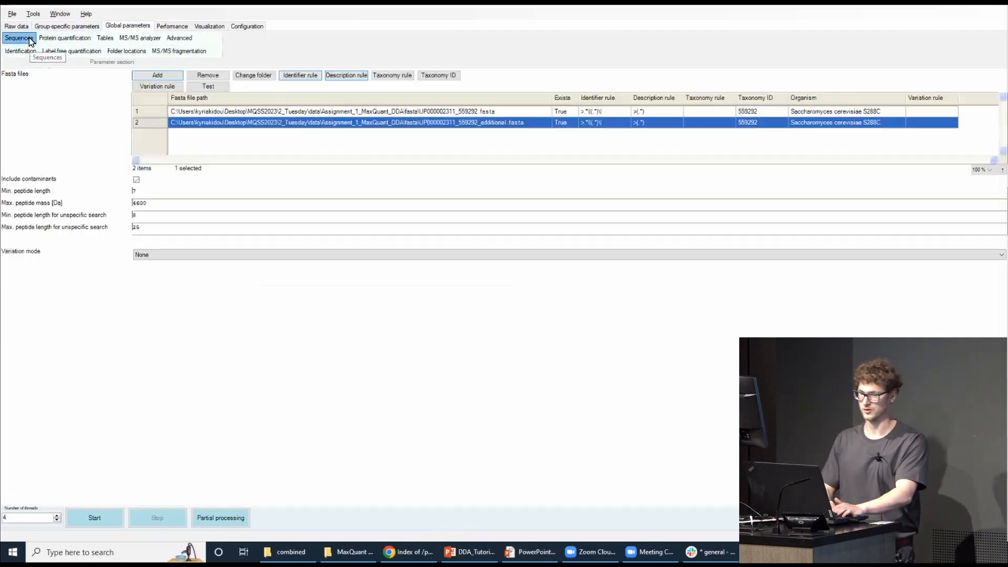
left_click(232, 108, "shift")
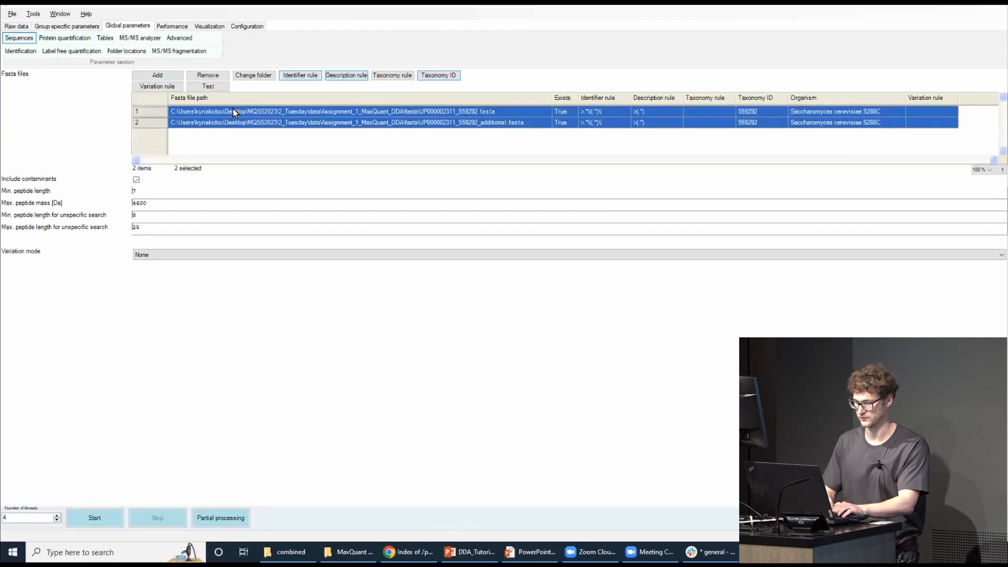
left_click(212, 77)
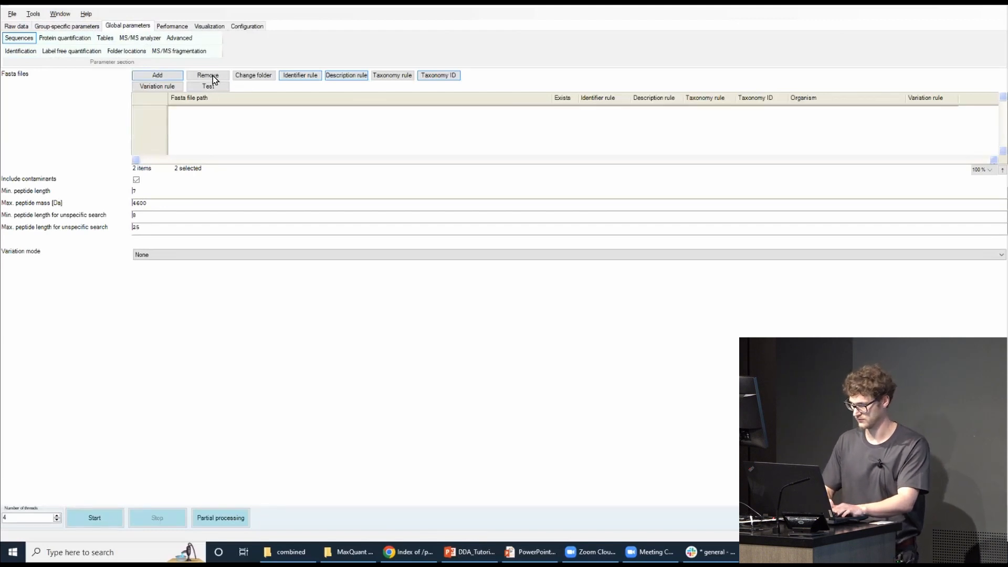
Add the FASTA files UP000000625_83333.fasta, UP000000625_83333_additional.fasta, UP000005640_9606.fasta and UP000005640_9606_additional.fasta
left_click(169, 75)
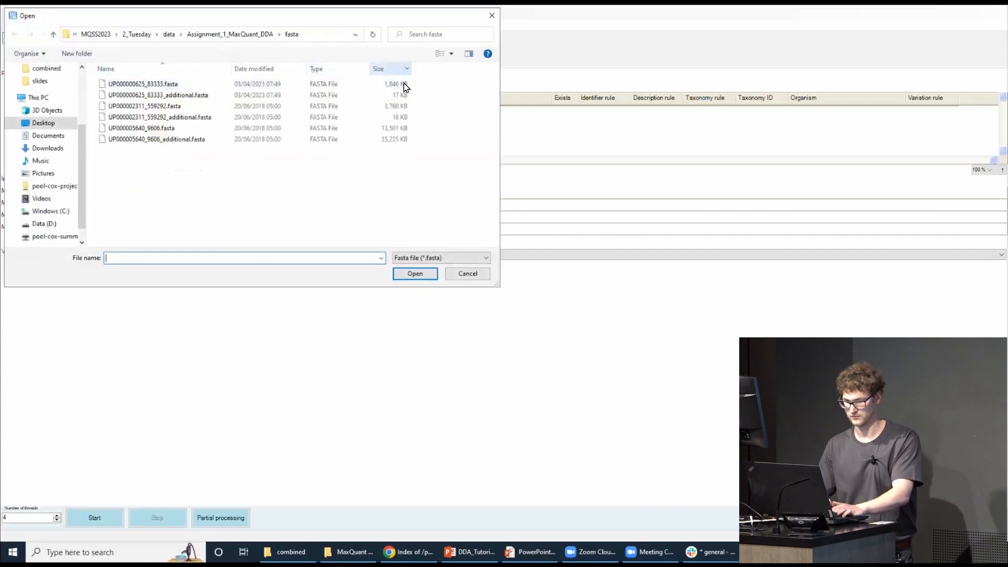
left_click_drag(420, 83, 391, 92)
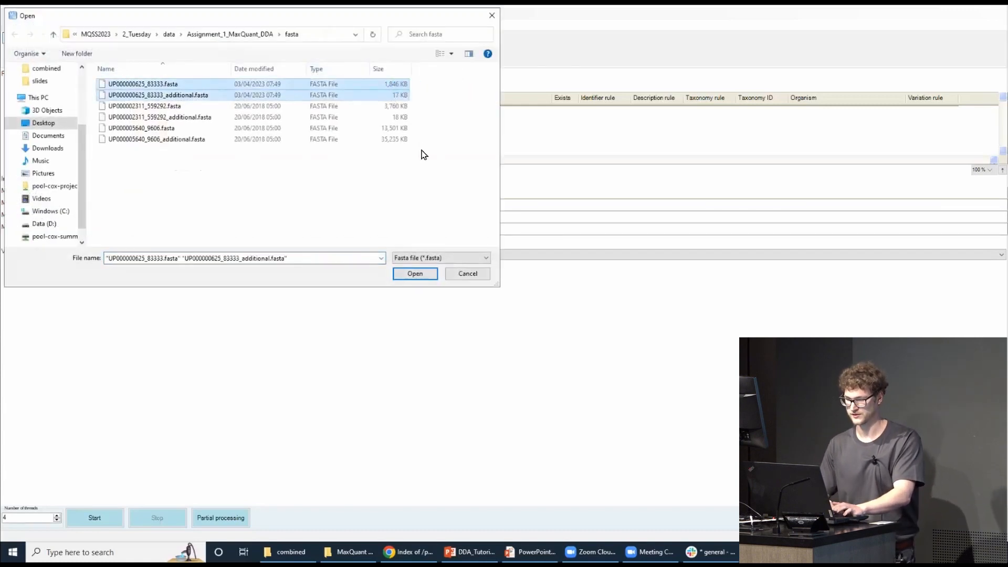
left_click_drag(420, 127, 383, 153)
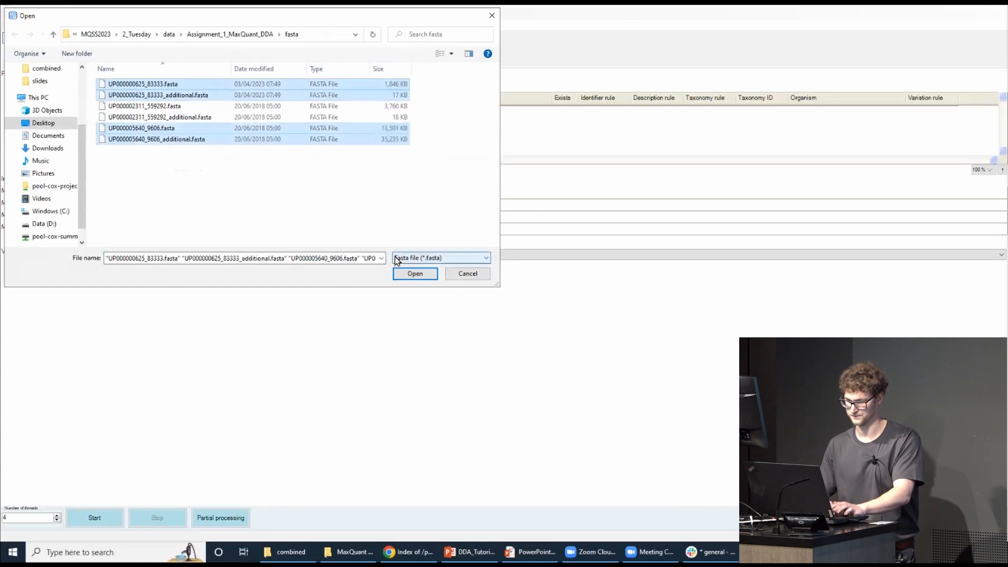
left_click(415, 273)
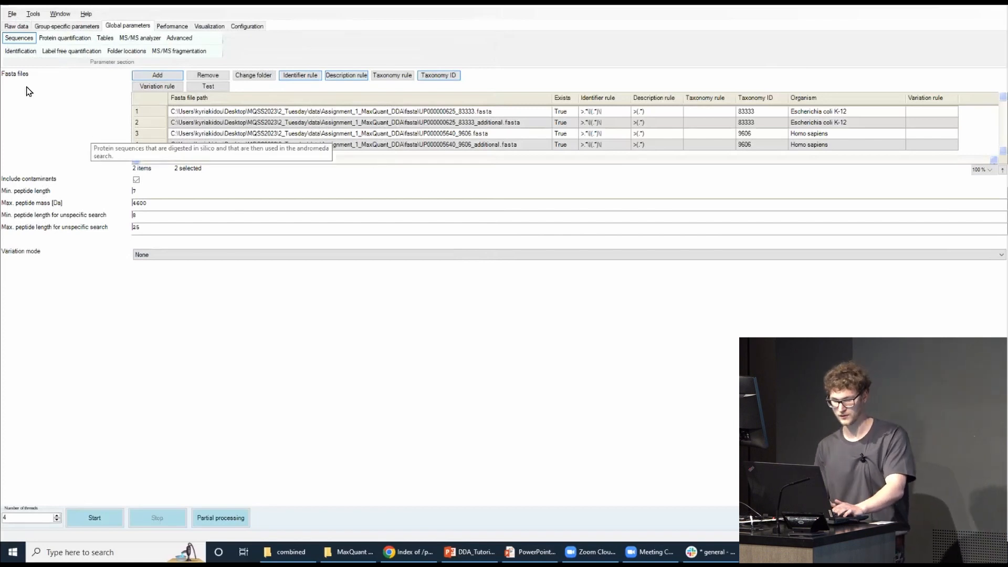
Enable Split protein groups by taxonomy ID in the global Identification parameters, and return to the Sequences settings
left_click(13, 56)
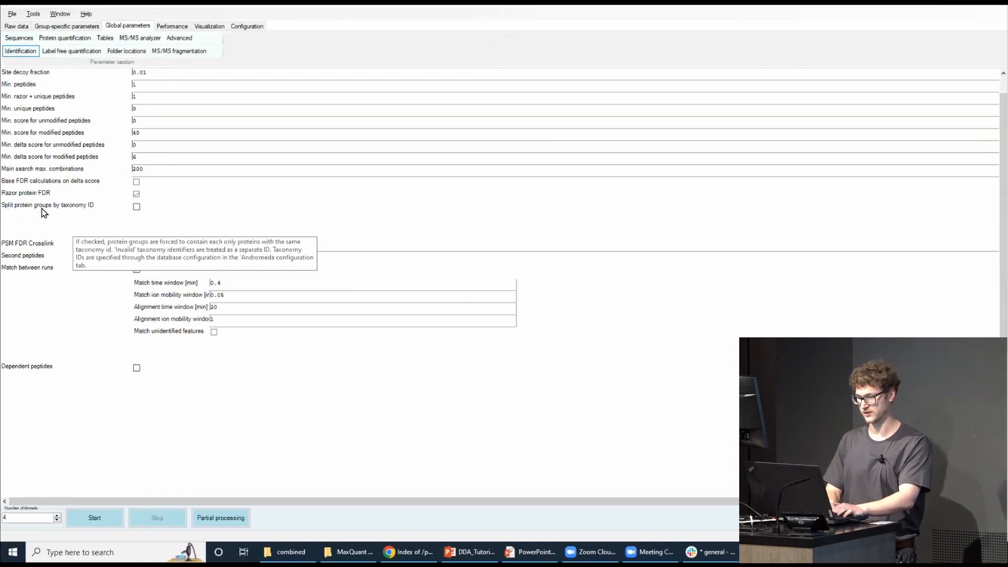
left_click(135, 207)
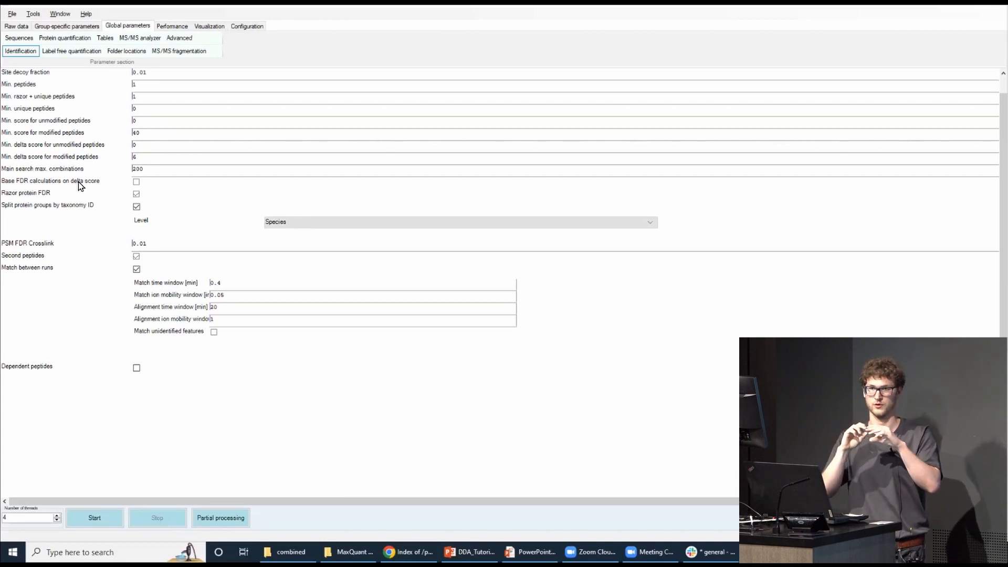
scroll(79, 185, "up", 1)
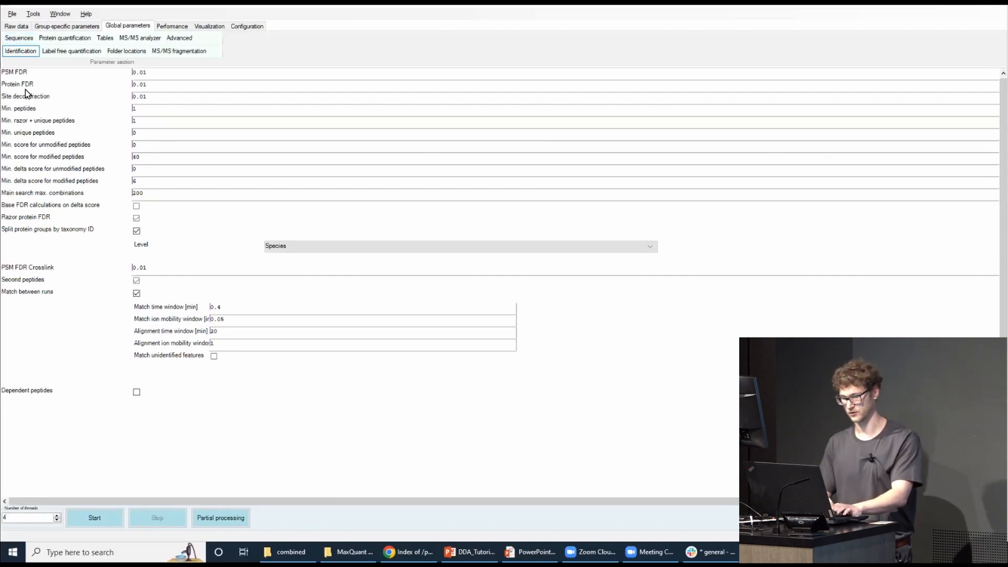
left_click(26, 38)
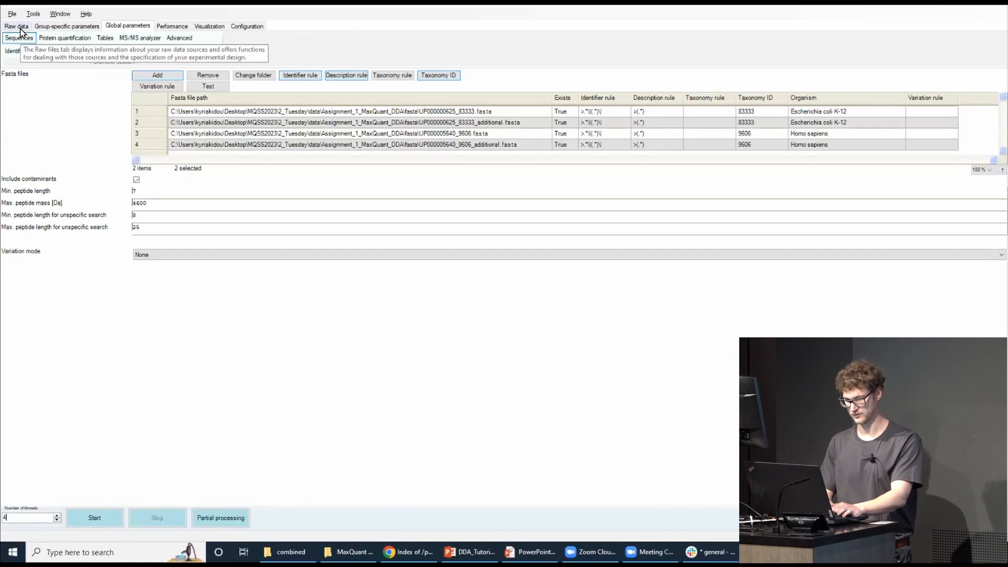
Replace the multispecies raw files with those from the 3_SILAC_proteome folder, and widen the File column to fit the full paths
left_click(20, 28)
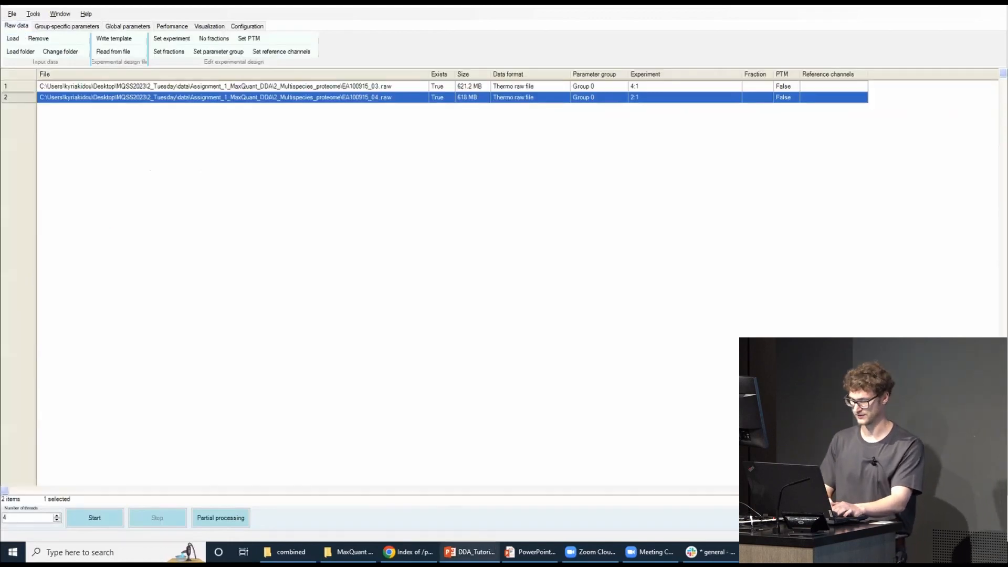
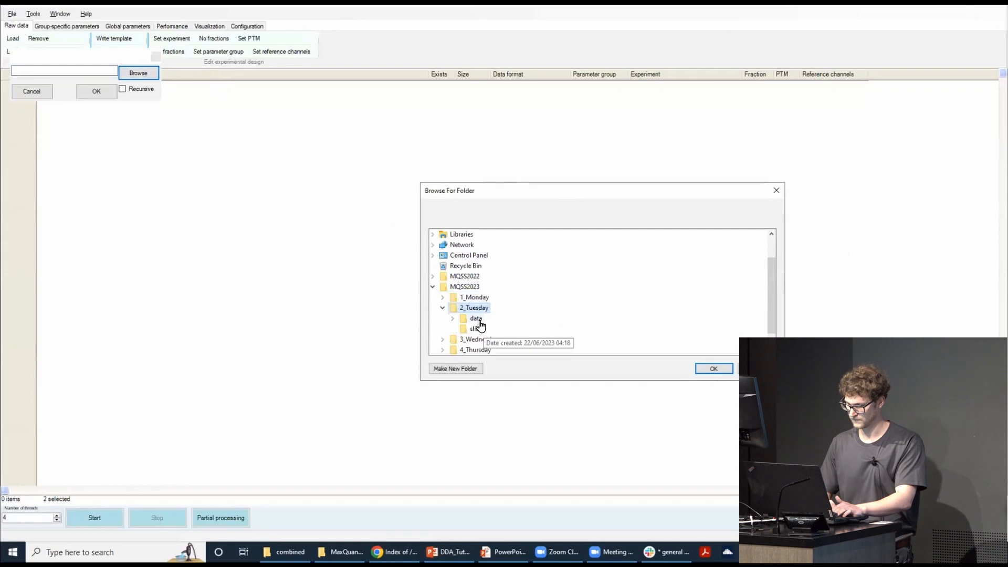
double_click(507, 329)
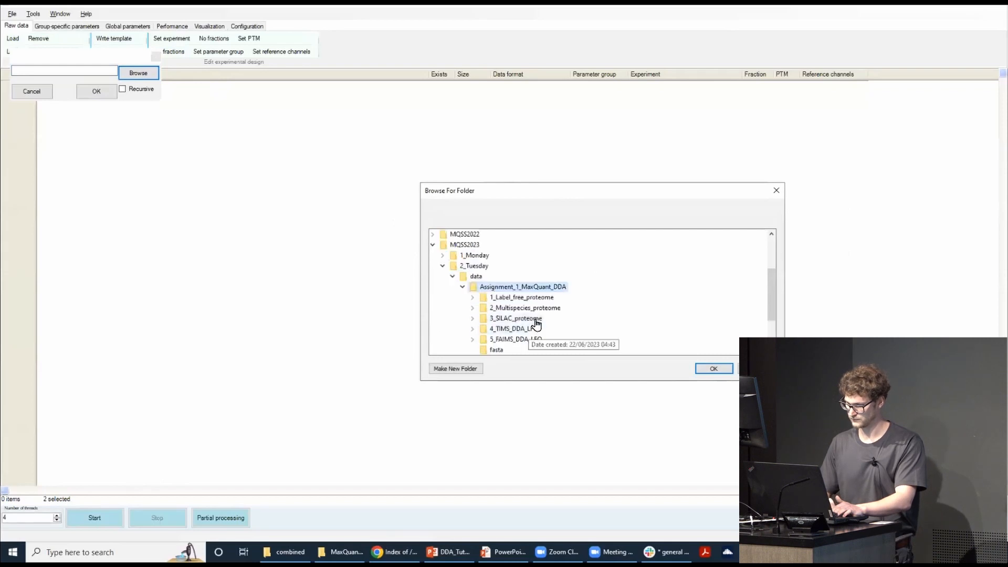
double_click(535, 319)
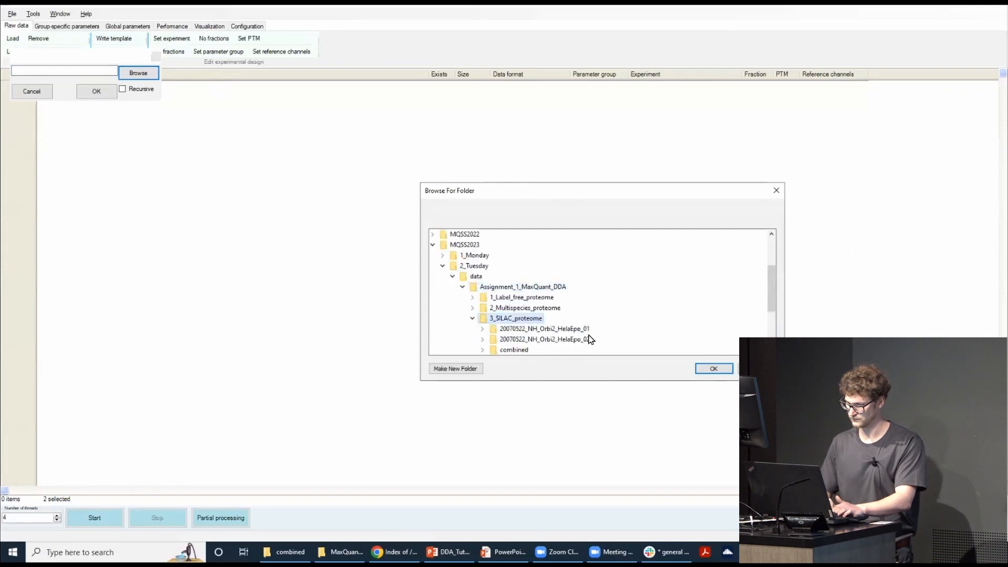
left_click(704, 371)
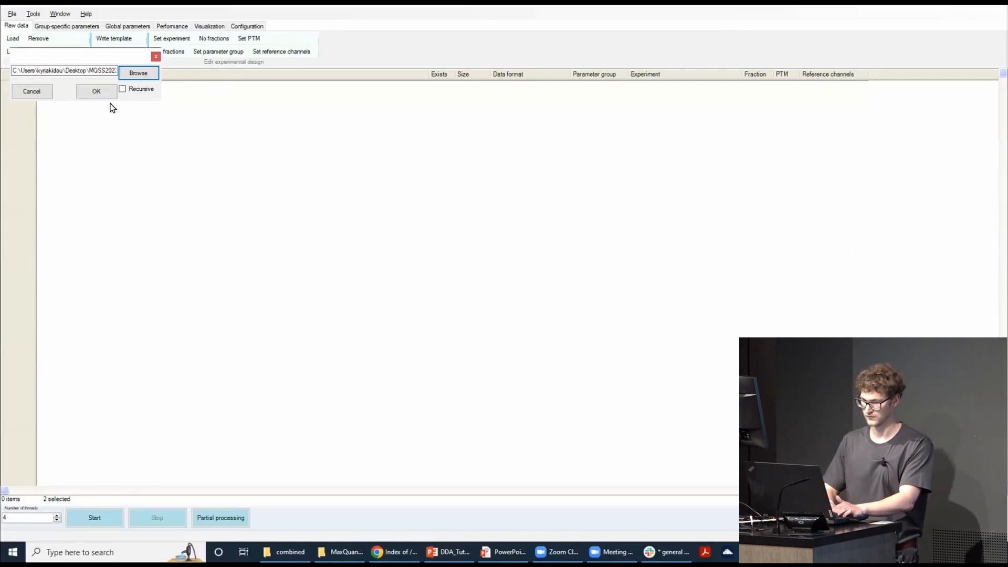
left_click(97, 92)
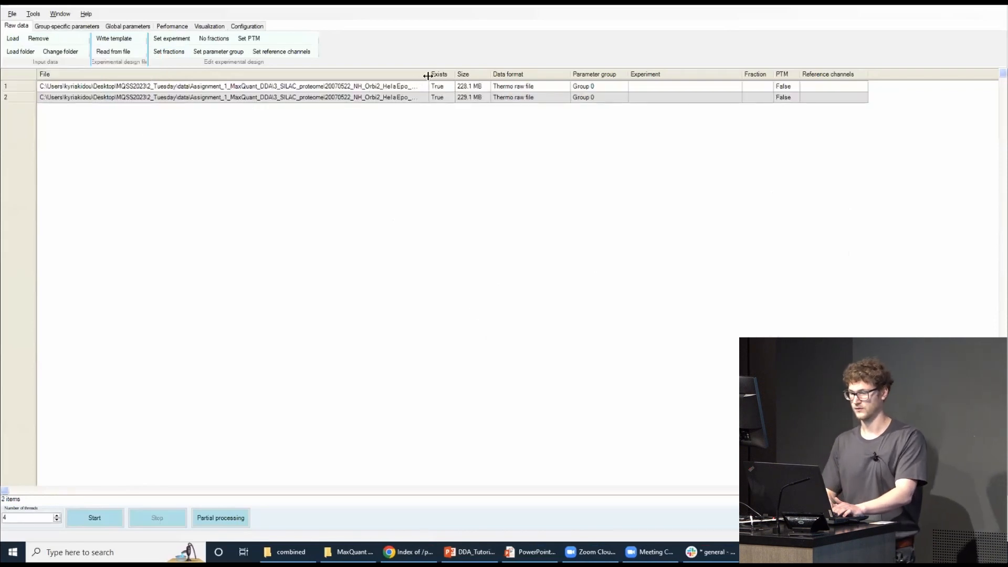
left_click_drag(429, 74, 460, 74)
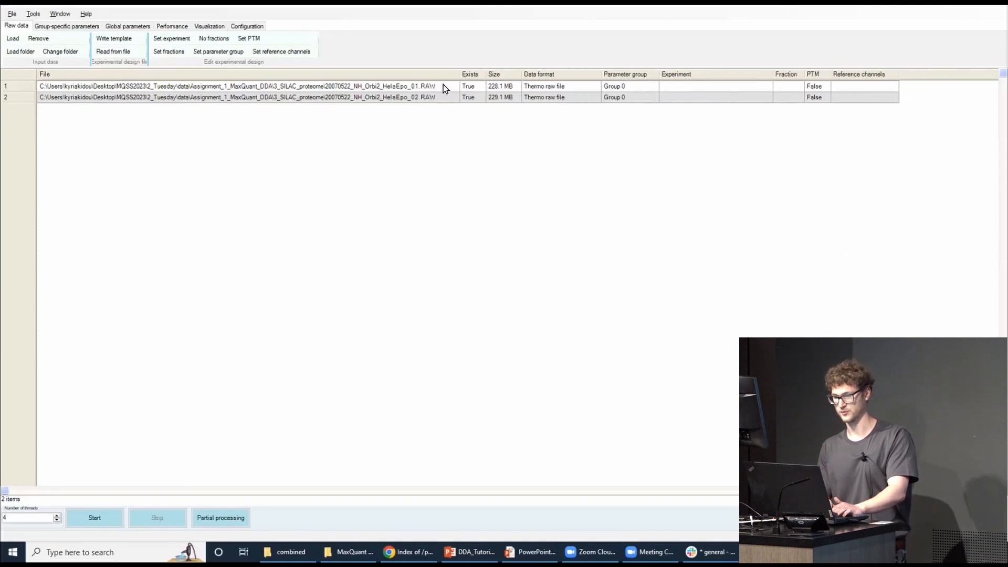
Set the experiment name of both SILAC raw files to HeLaEpo, dismissing the Sticky Keys prompt
key("ctrl+a")
key("shift")
key("shift")
key("shift")
key("shift")
key("shift")
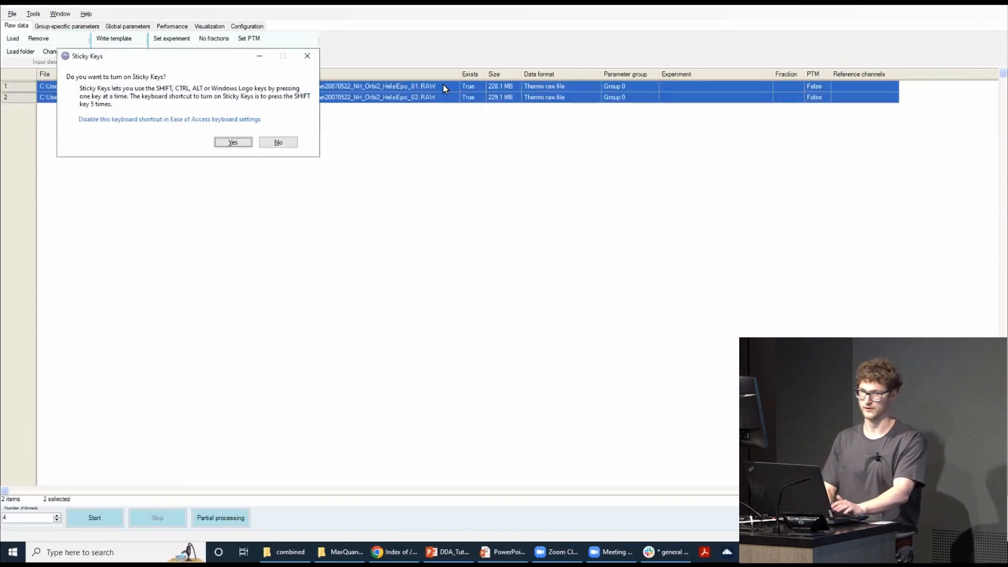
left_click(303, 56)
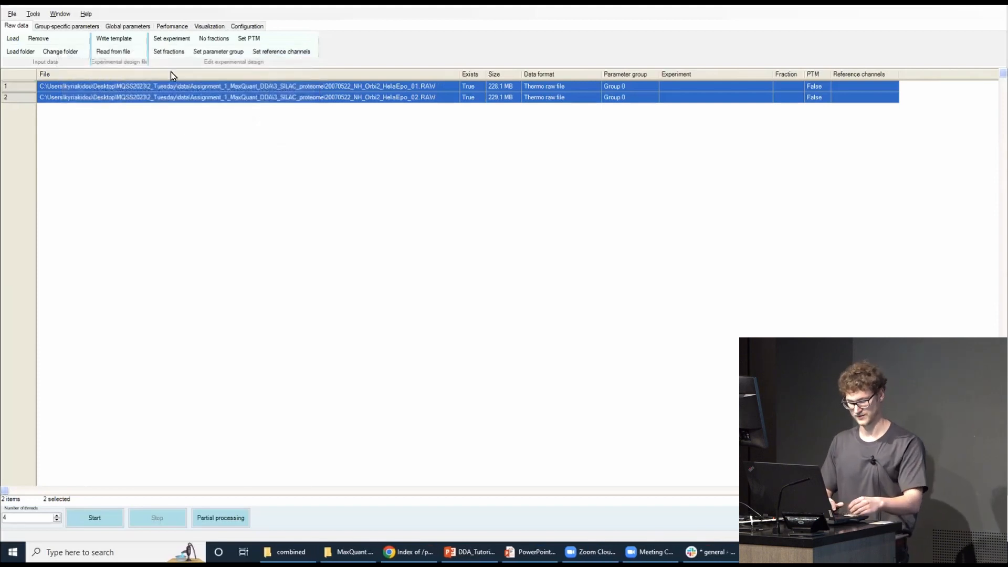
left_click(169, 40)
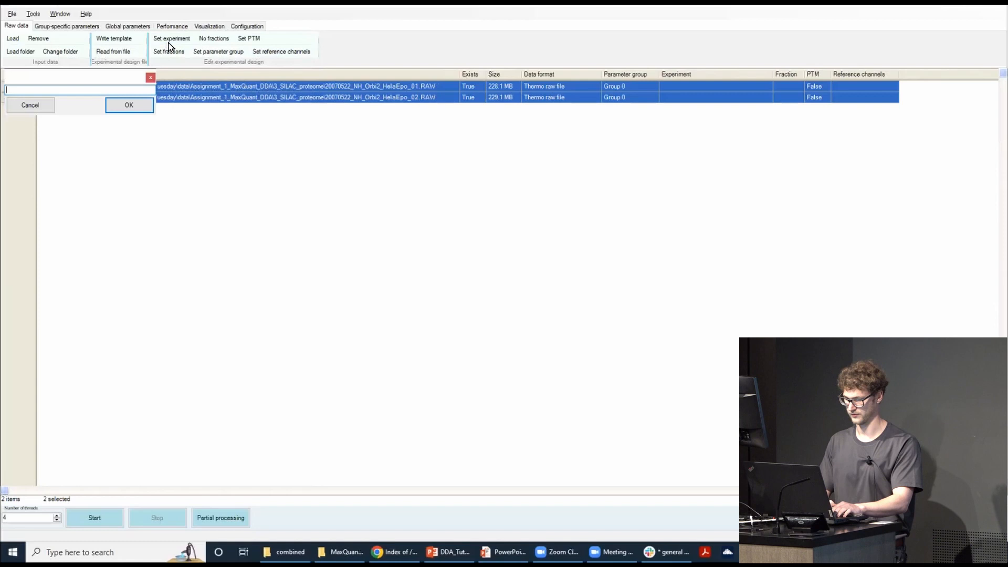
type("He")
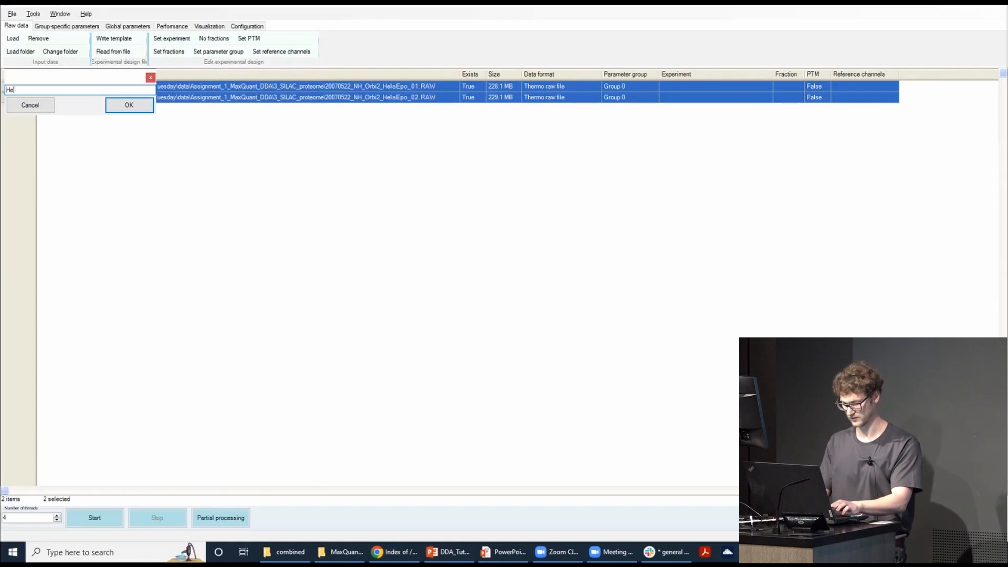
type("LaEpo")
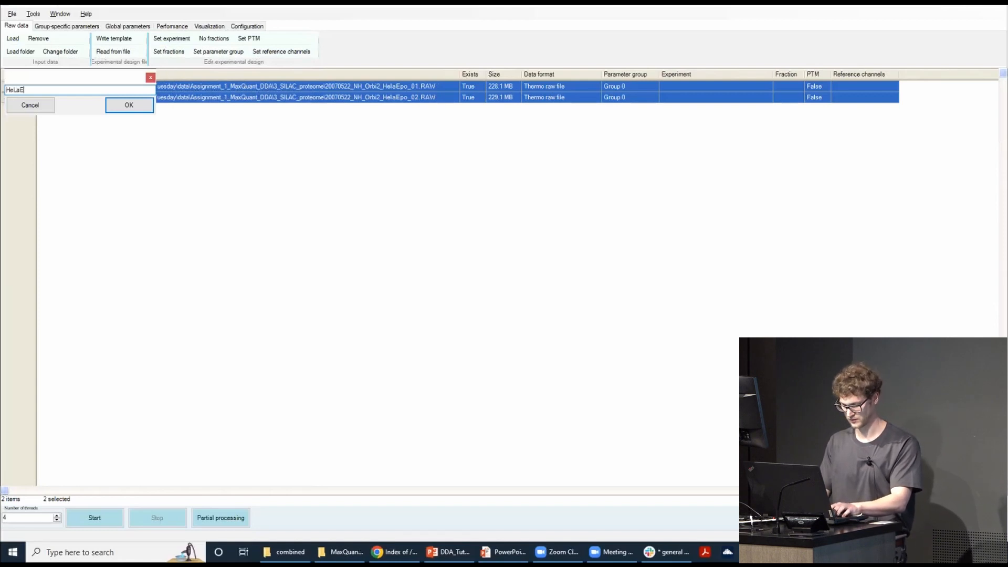
left_click(136, 106)
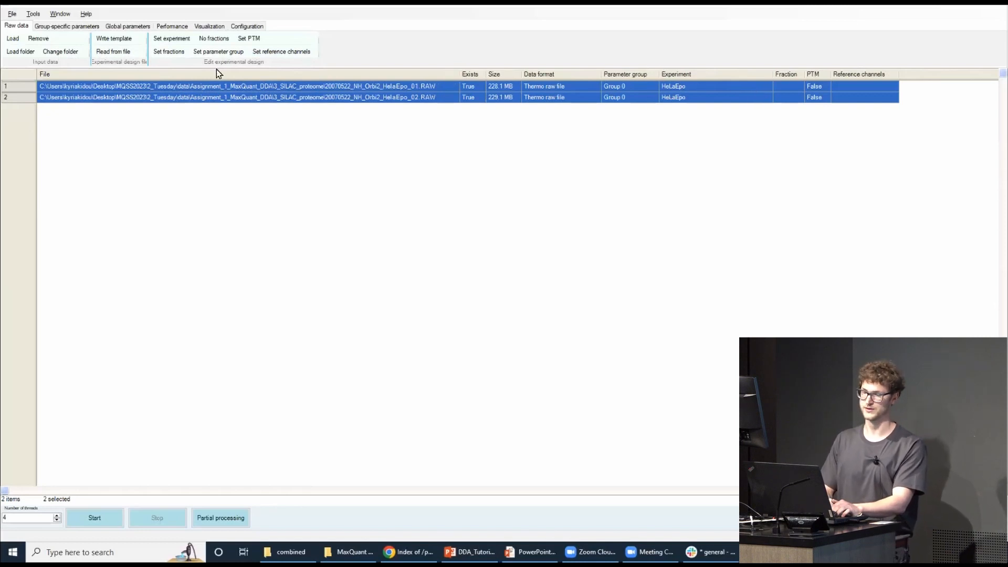
Assign fractions 1 to 2 to the two HeLaEpo raw files
left_click(181, 55)
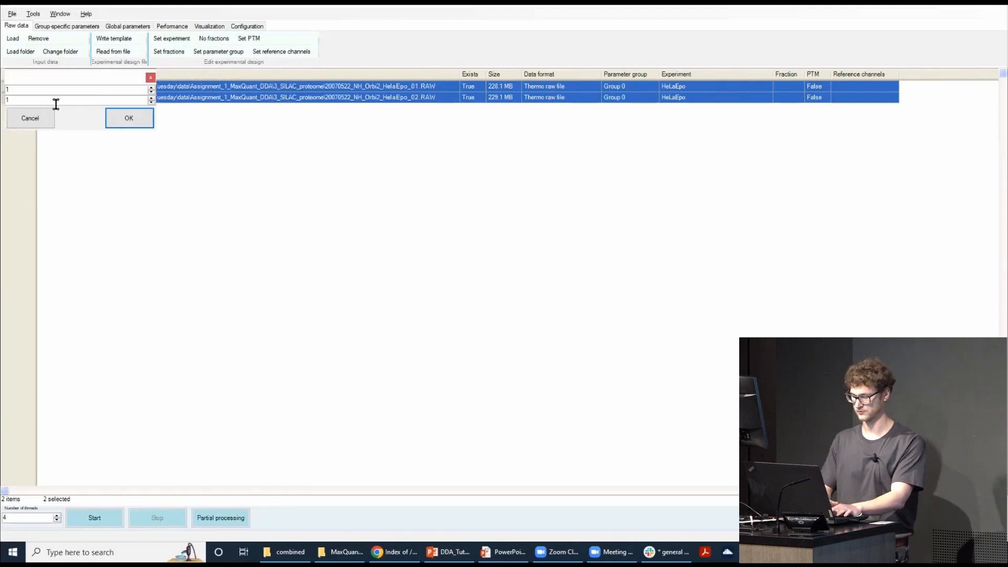
type("2")
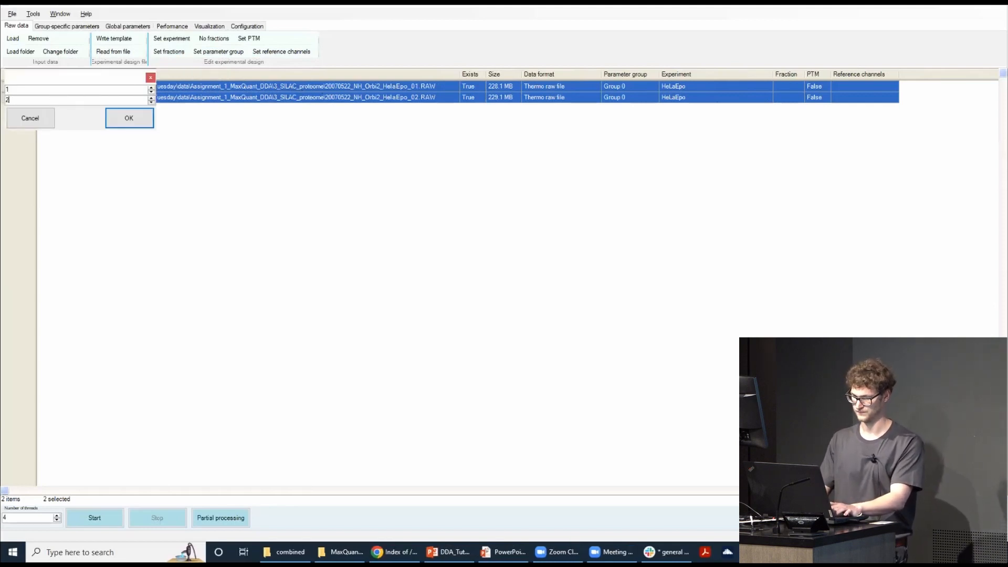
left_click(120, 117)
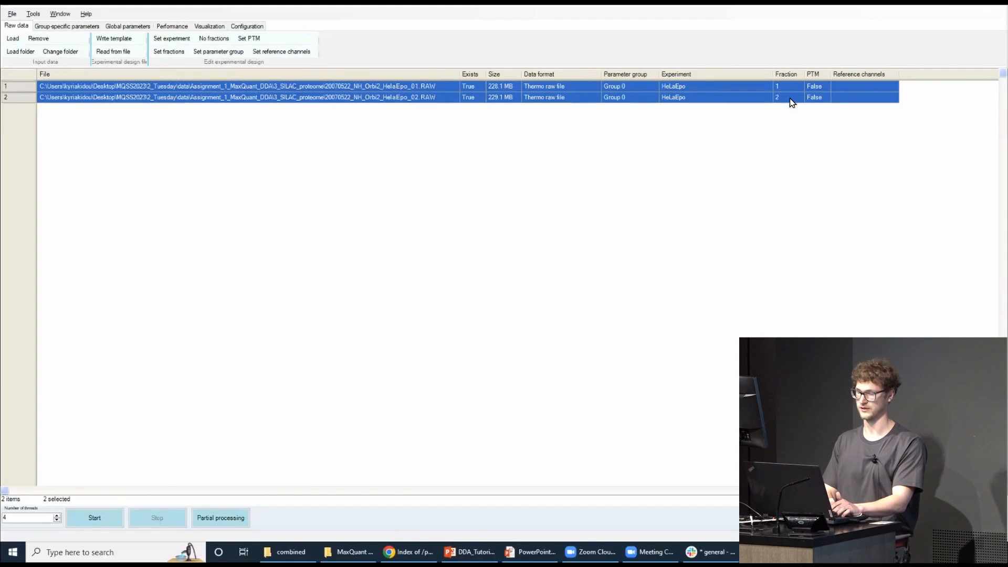
Set the multiplicity of Group 0 to 2 in the group-specific type settings and look through the light labels
left_click(62, 27)
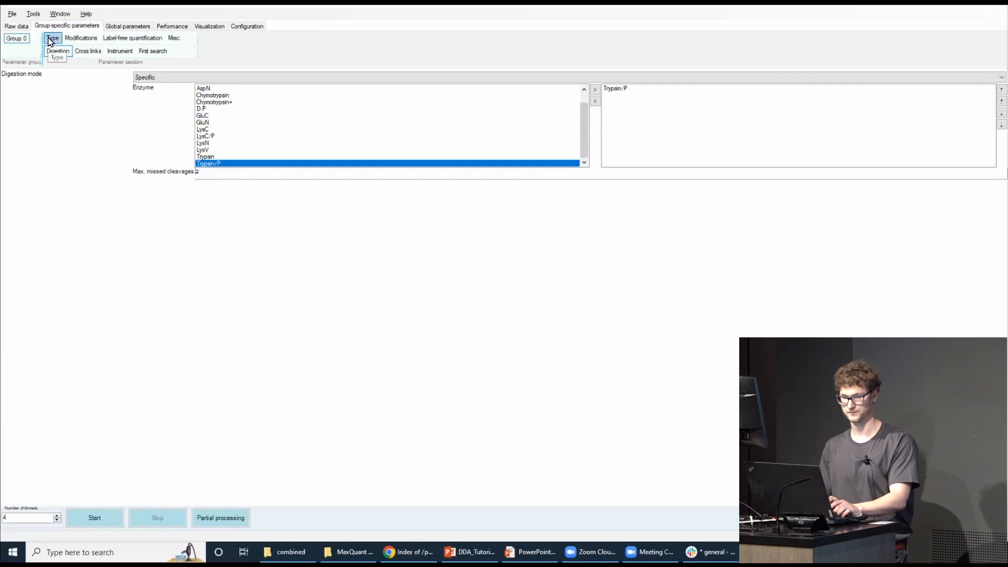
left_click(52, 39)
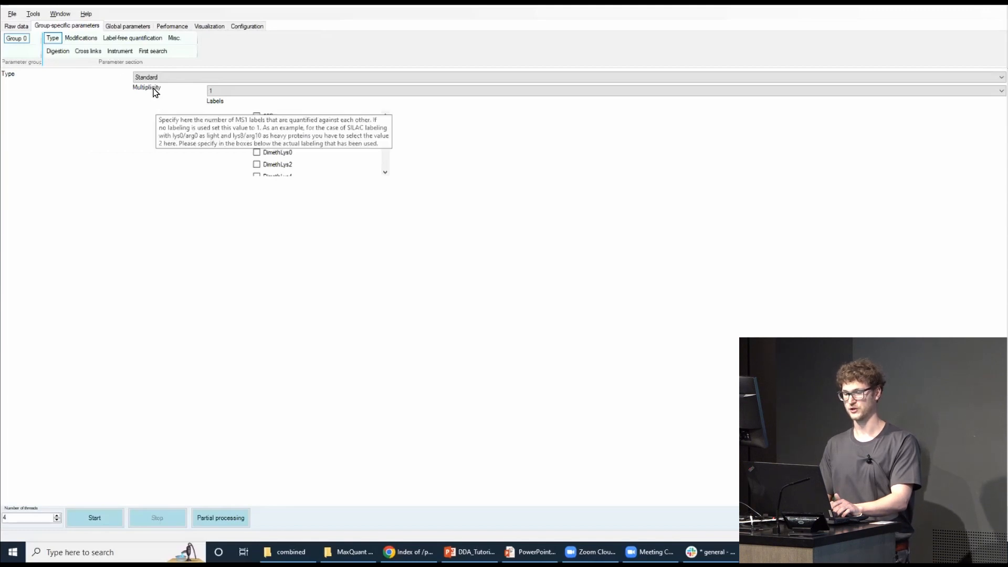
left_click(227, 92)
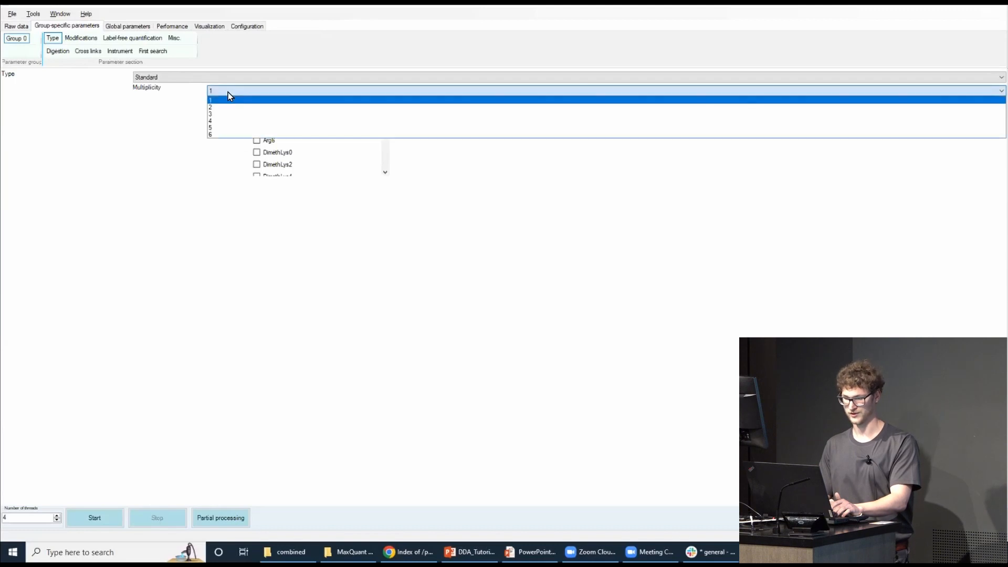
left_click(231, 109)
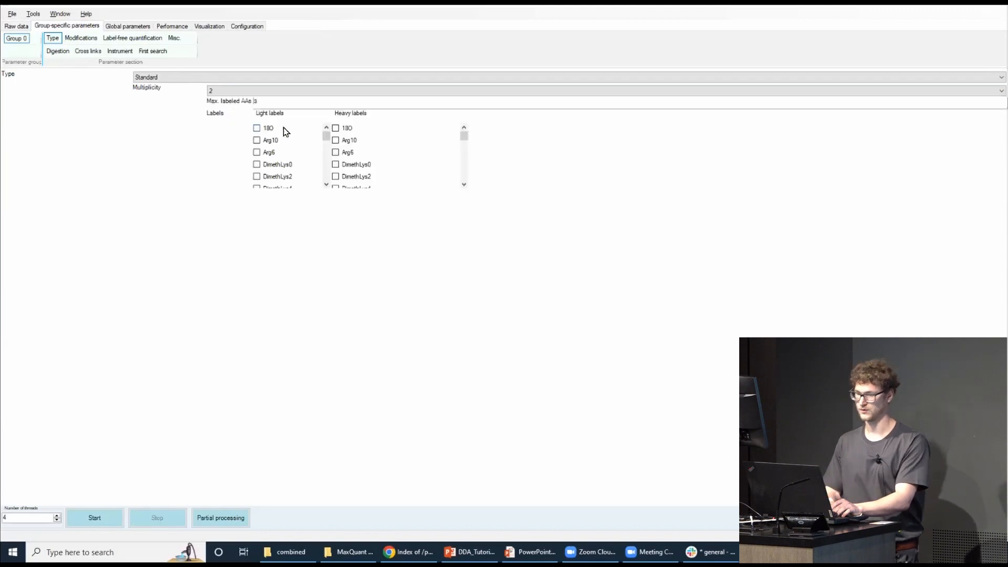
scroll(287, 143, "down", 4)
scroll(285, 140, "up", 4)
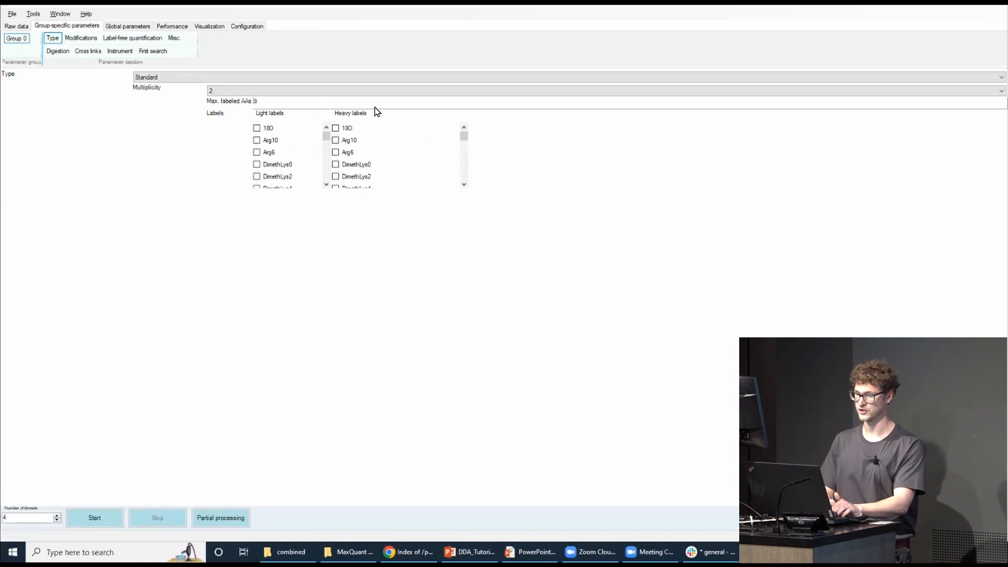
Select Arg10 as a heavy label for Group 0 and look through the remaining heavy labels
left_click(349, 140)
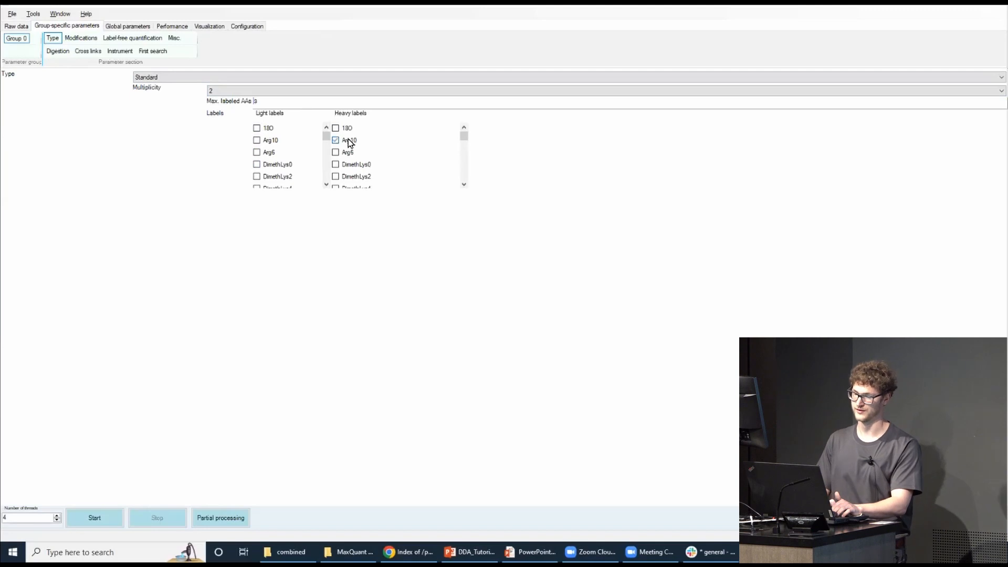
scroll(398, 143, "down", 15)
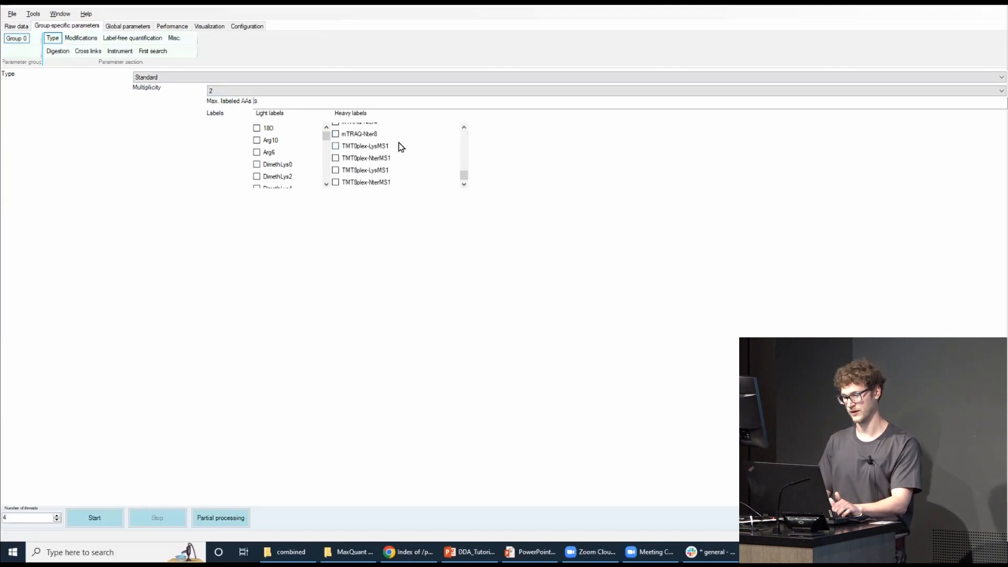
scroll(398, 143, "up", 3)
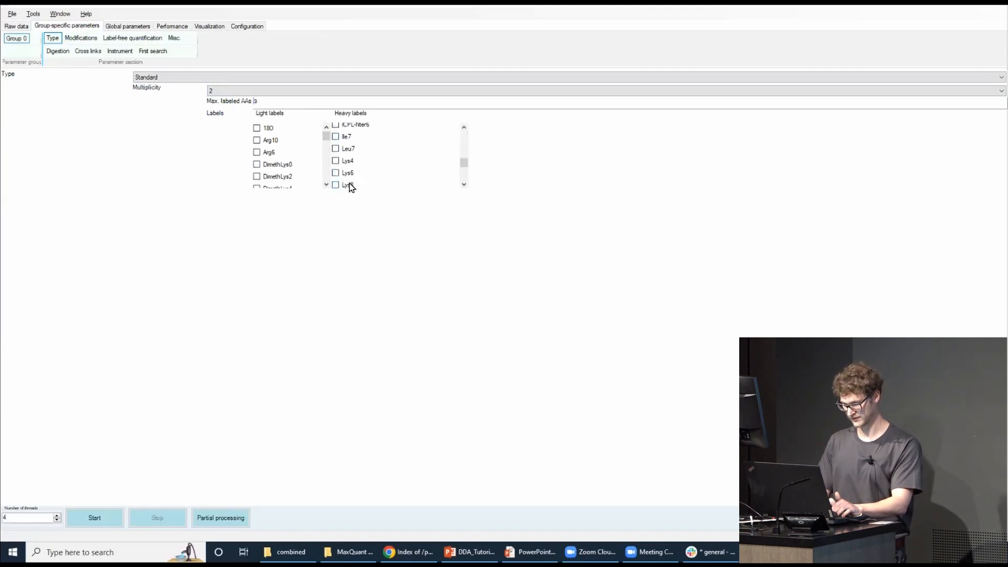
scroll(348, 182, "up", 3)
scroll(352, 175, "up", 2)
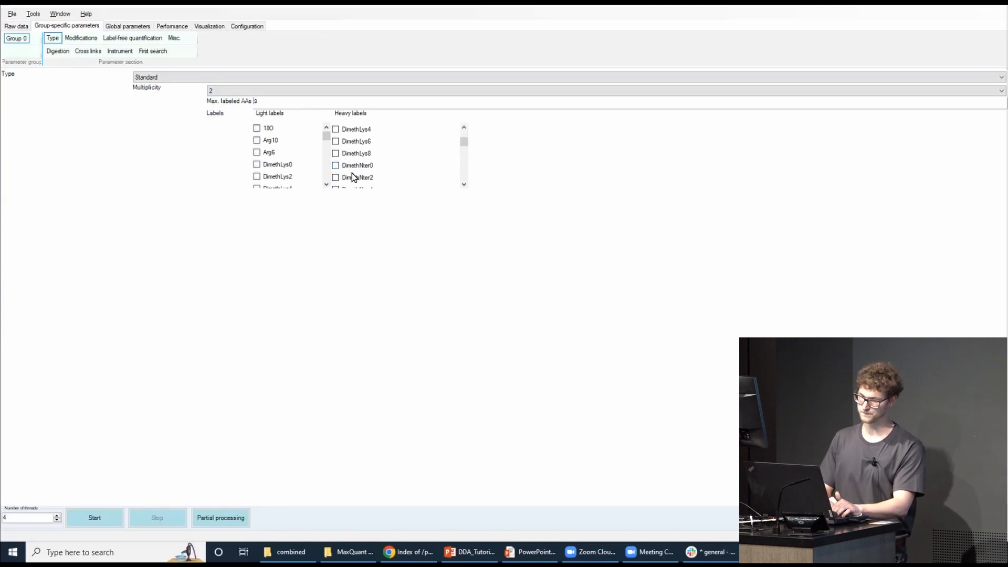
Set label-free quantification to None for Group 0, and recheck the raw file list before returning to the group-specific parameters
left_click(98, 42)
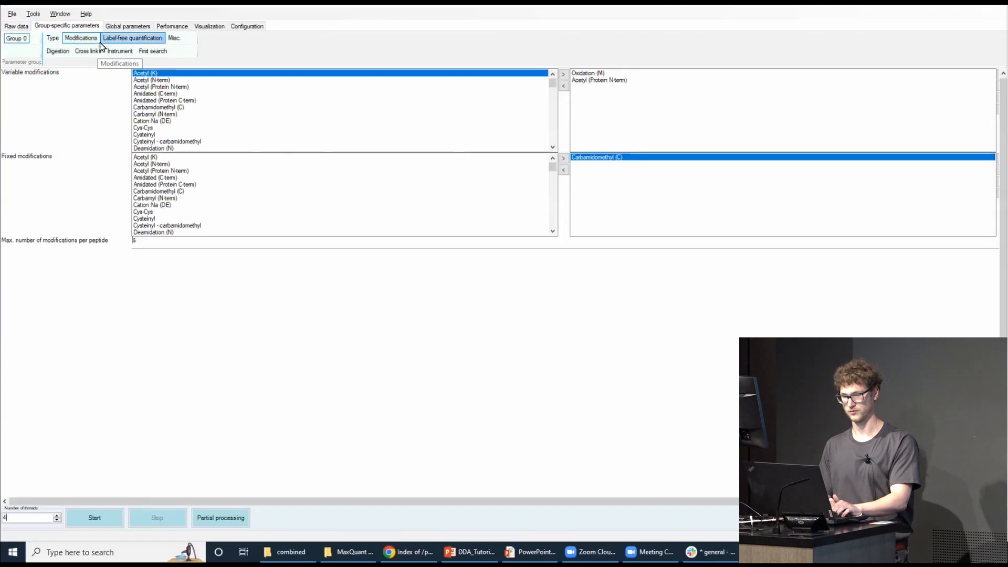
left_click(115, 40)
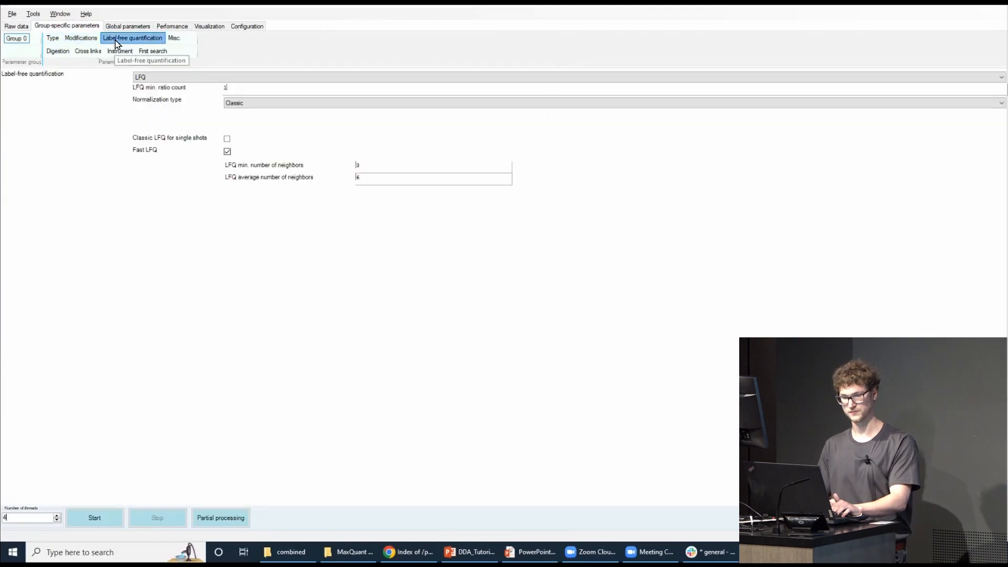
left_click(149, 75)
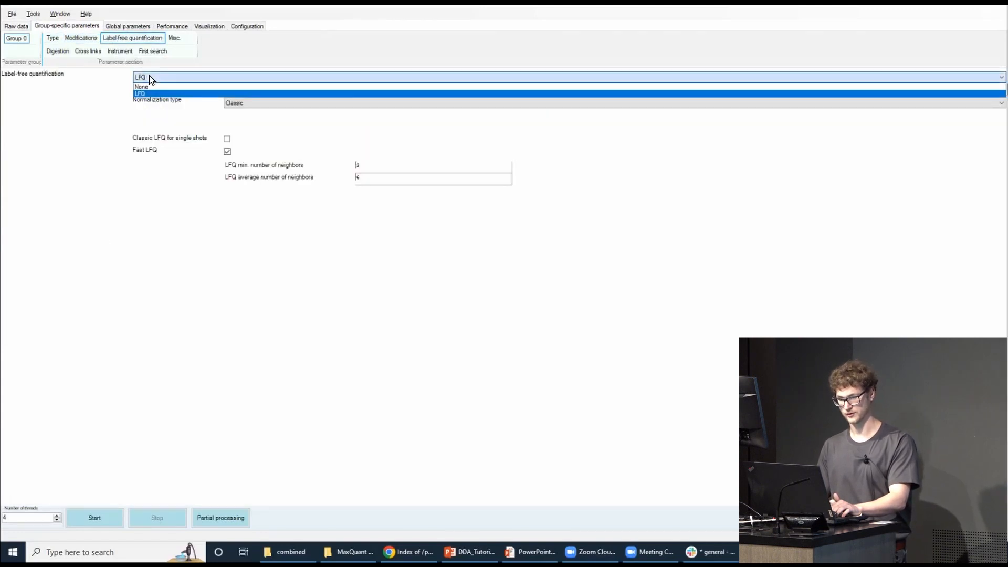
left_click(152, 86)
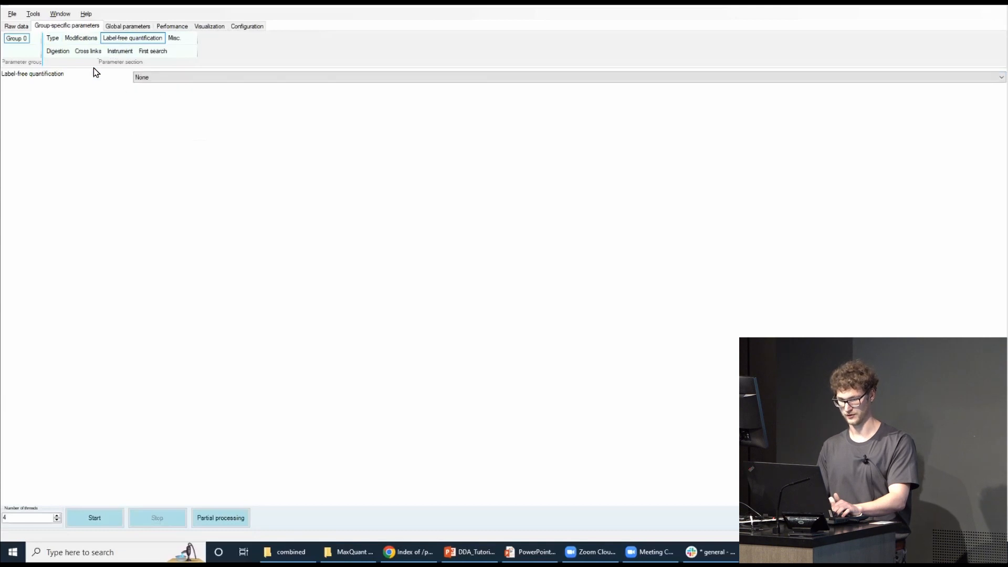
left_click(19, 28)
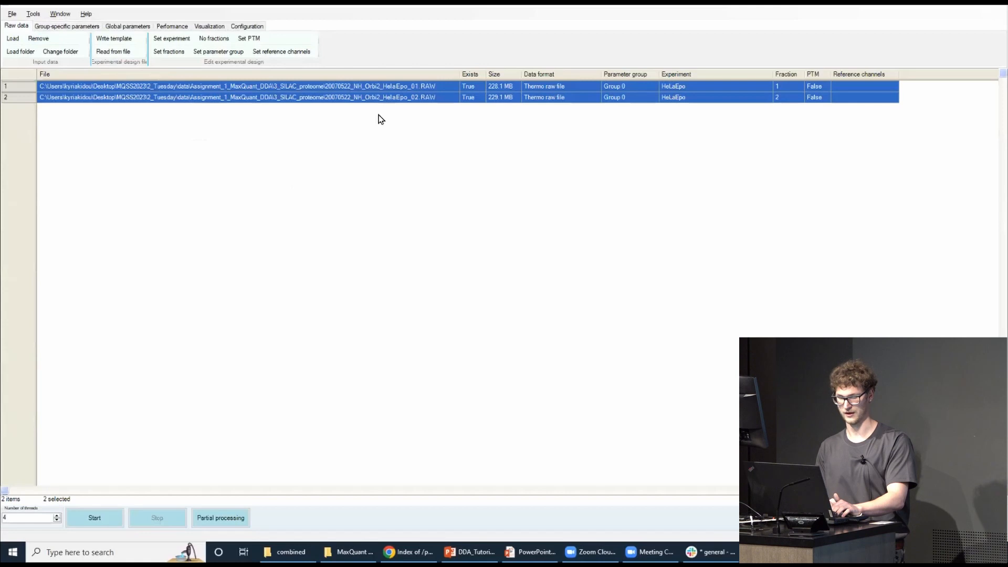
left_click(83, 32)
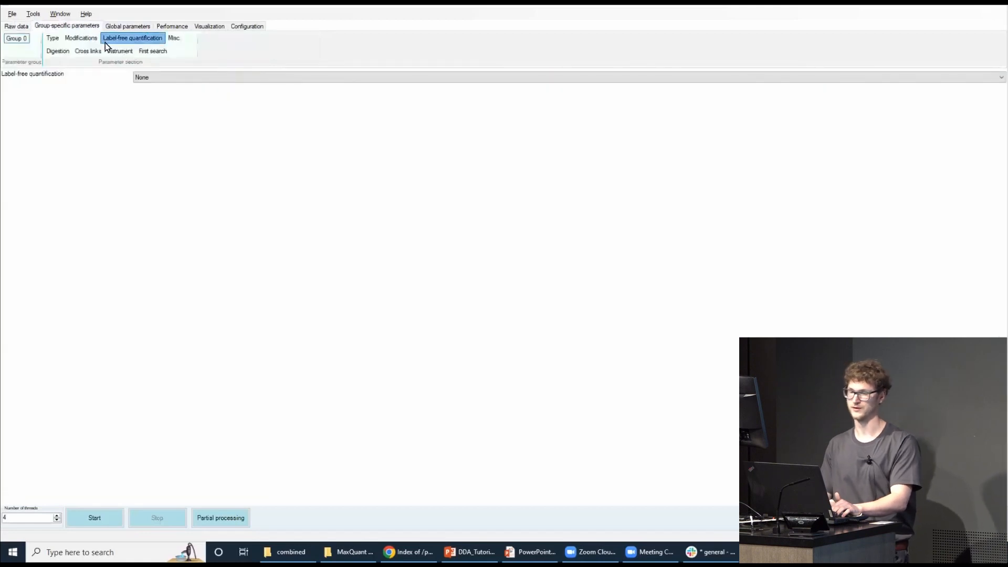
Remove all four Escherichia coli and Homo sapiens FASTA files from the global sequence settings
left_click(134, 29)
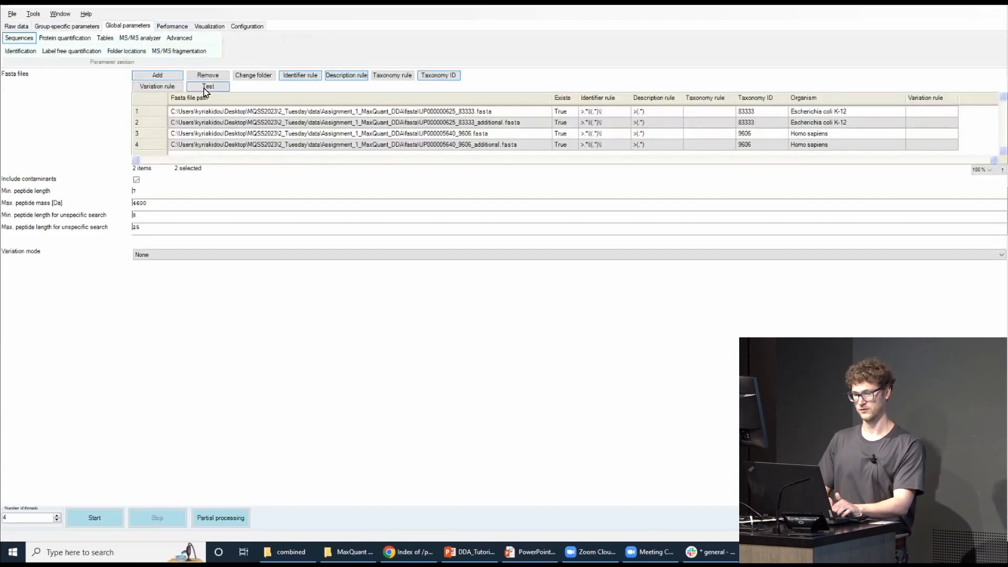
left_click(228, 110)
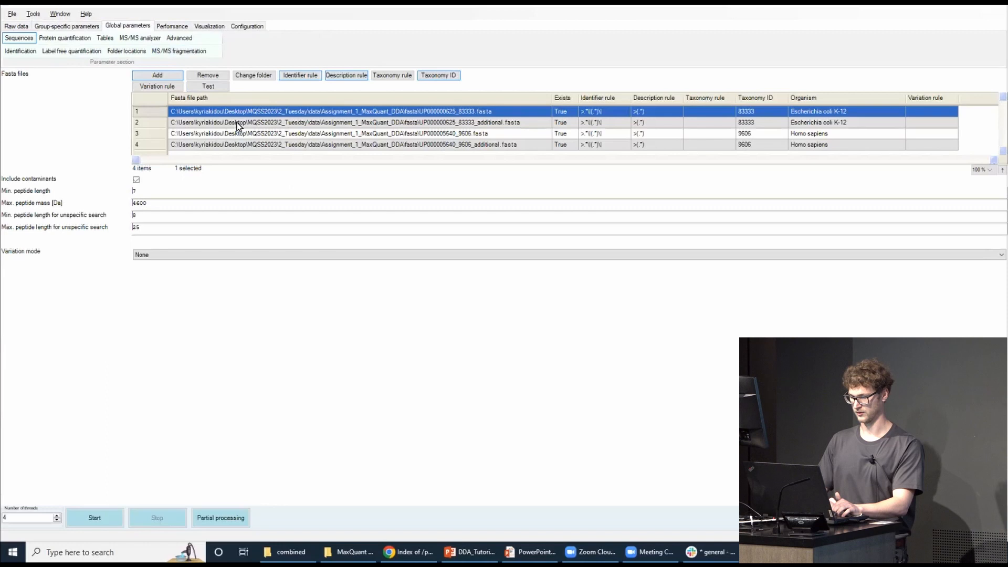
left_click(237, 146, "shift")
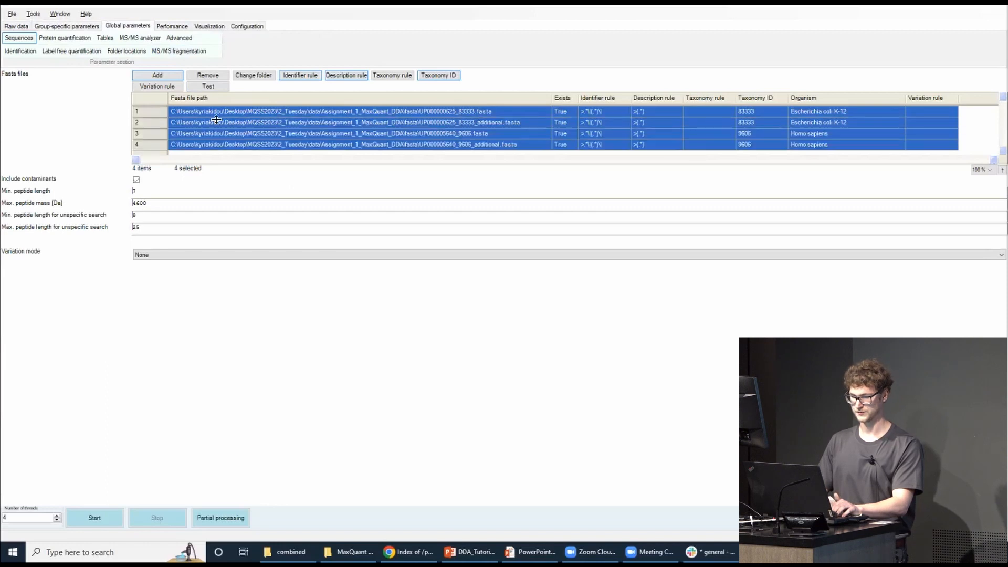
left_click(209, 79)
Add the human FASTA files UP000005640_9606.fasta and UP000005640_9606_additional.fasta to the sequence list
left_click(168, 78)
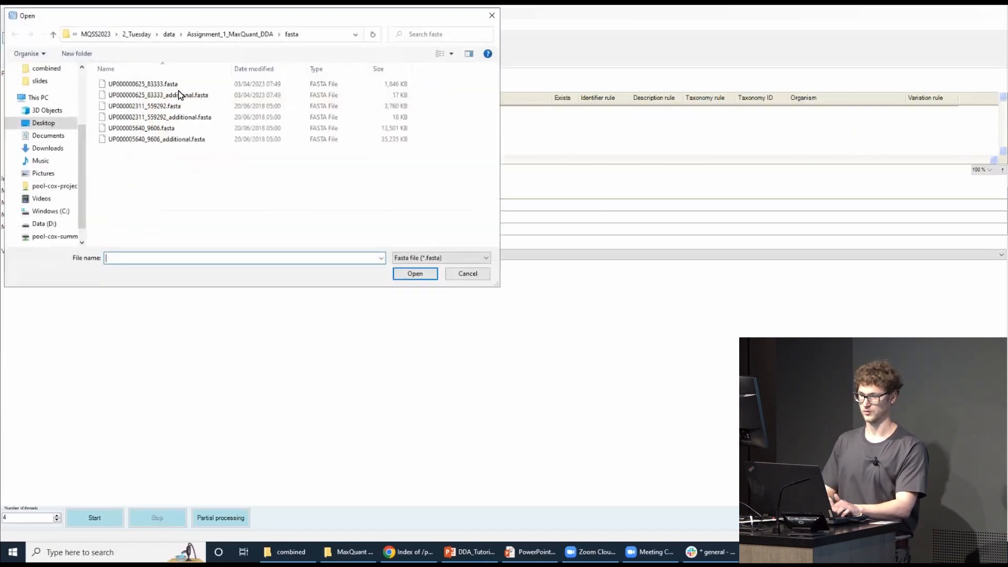
left_click(204, 139)
key("shift+Up")
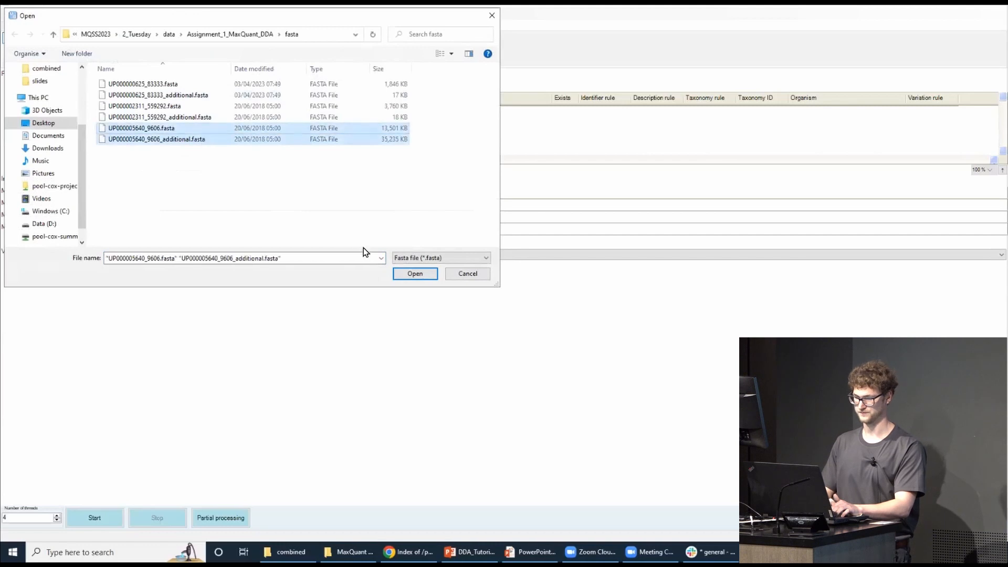
left_click(412, 271)
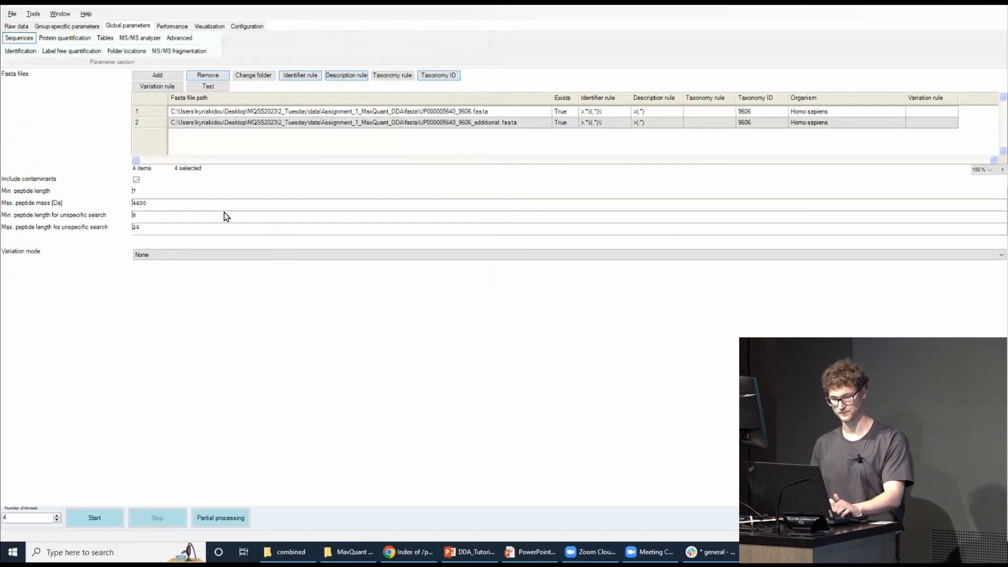
Turn off splitting protein groups by taxonomy ID in the global identification settings, and recheck the raw file list
left_click(10, 53)
left_click(127, 231)
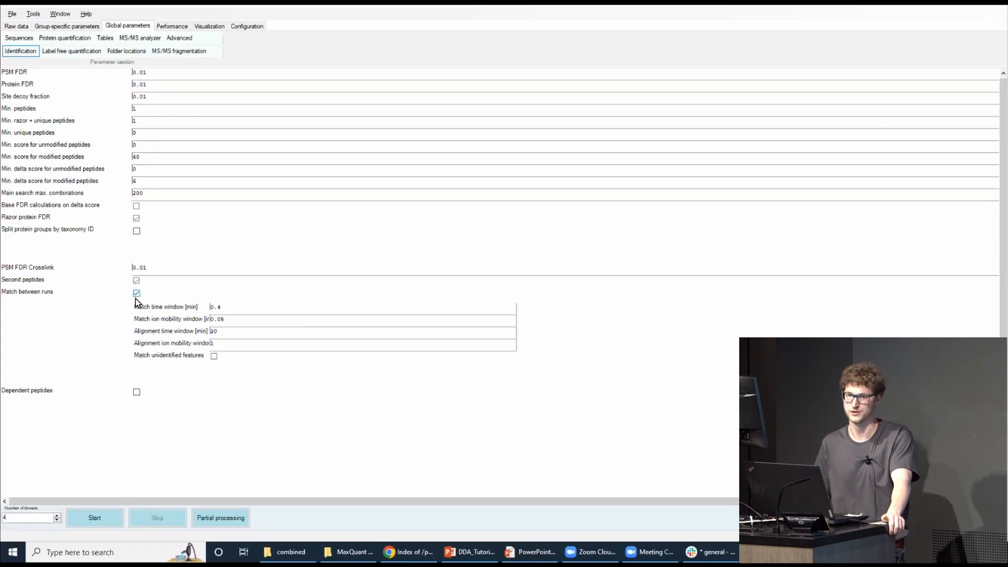
left_click(16, 26)
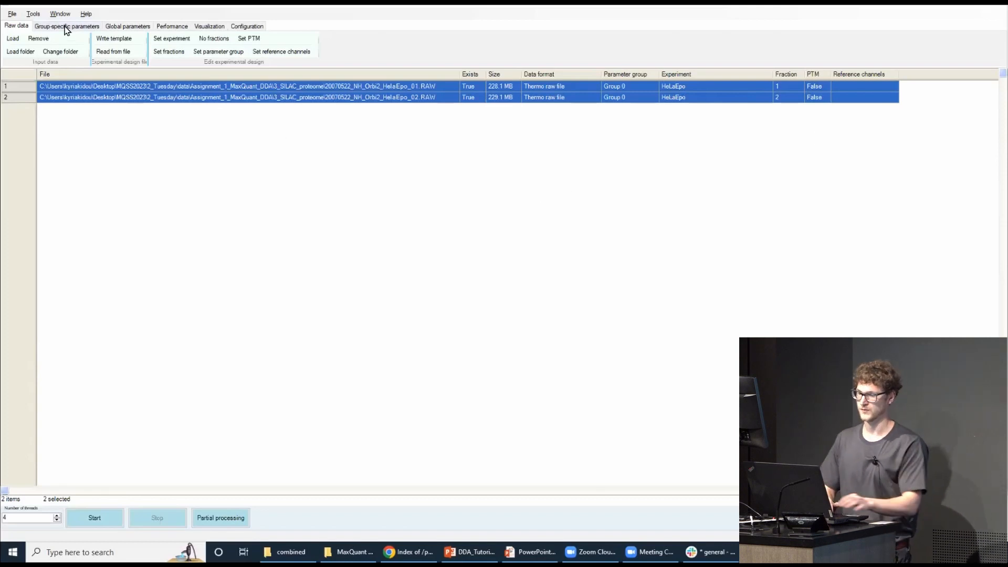
left_click(106, 28)
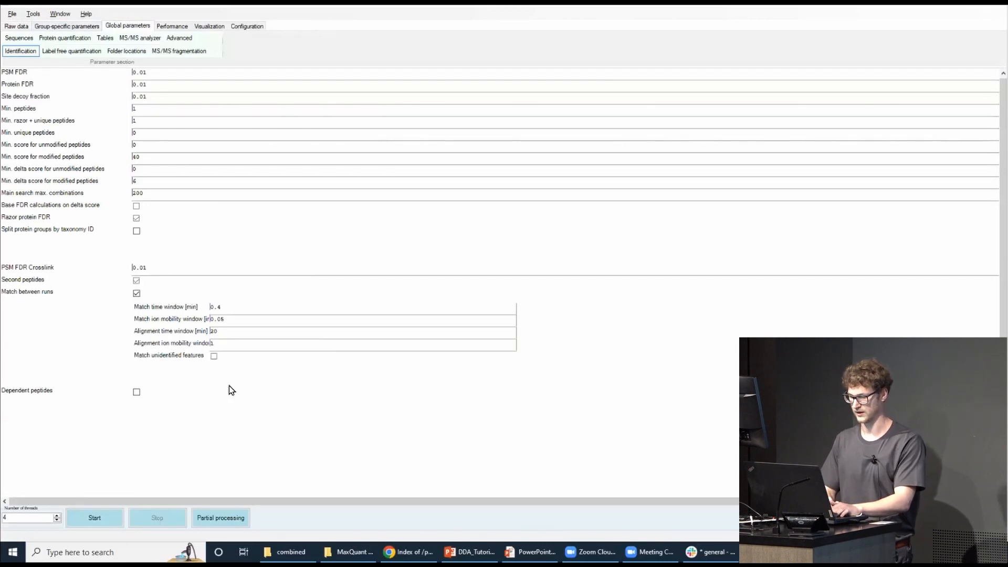
mouse_move(45, 351)
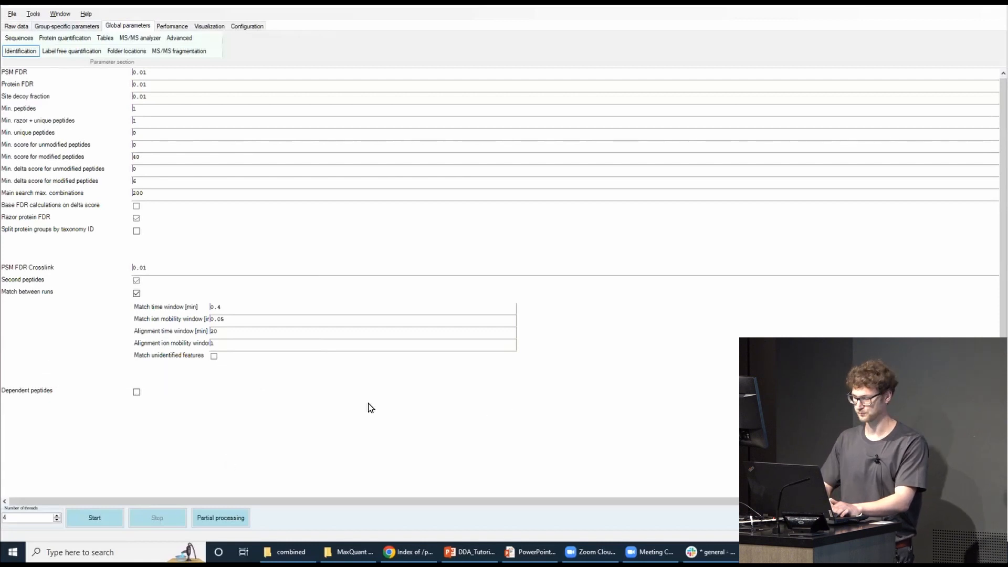
left_click(17, 27)
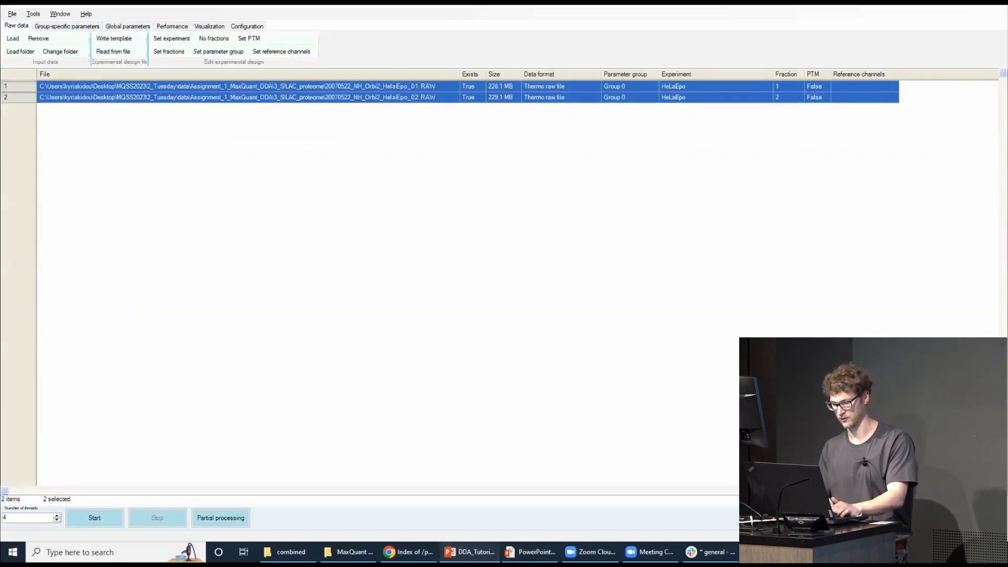
Switch to the PowerPoint tutorial slides and go through the LFQ and HeLa proteome points on the 4_TIMS_DDA slide
left_click(469, 551)
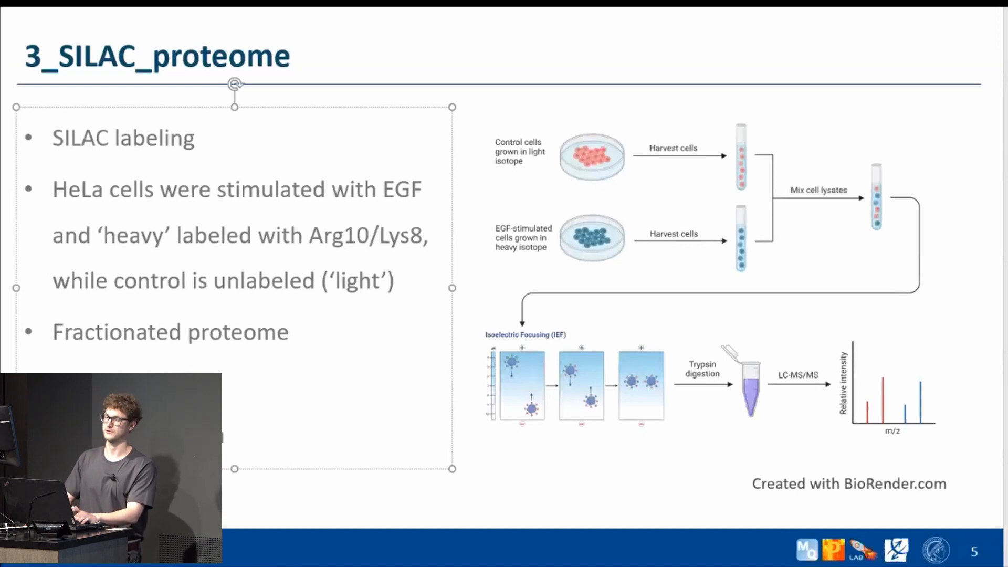
key("Page_Down")
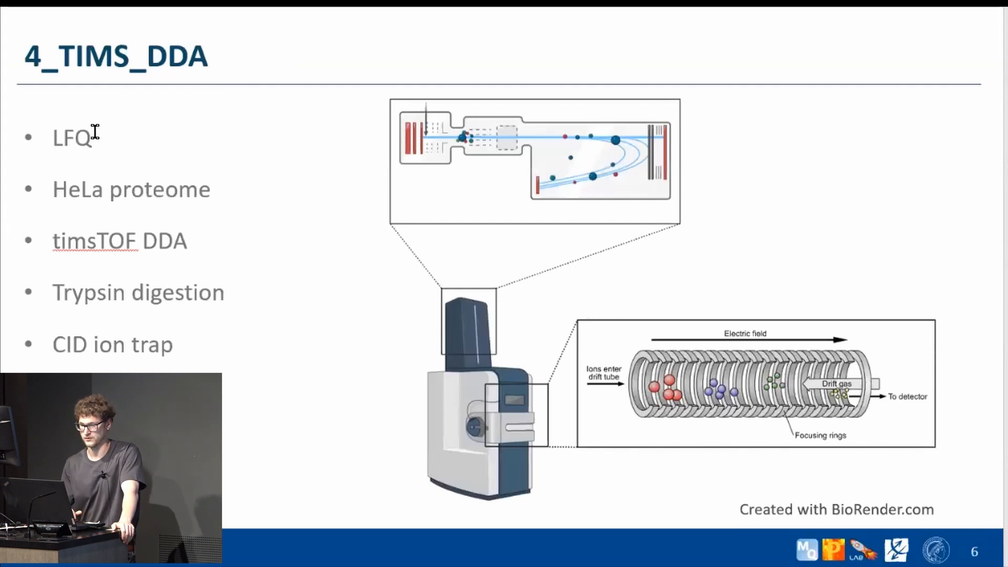
left_click_drag(95, 131, 49, 118)
left_click(131, 198)
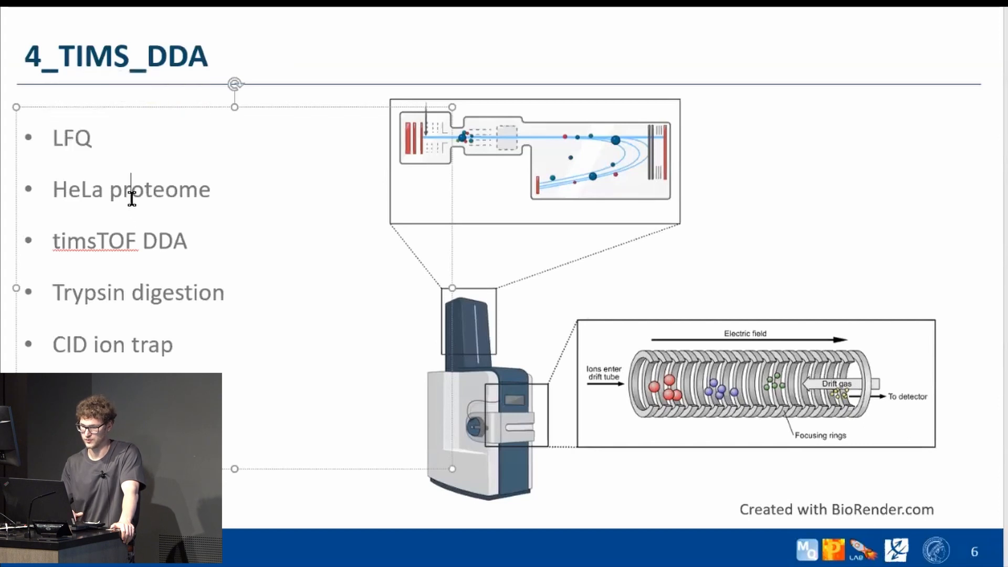
double_click(132, 198)
left_click(132, 198)
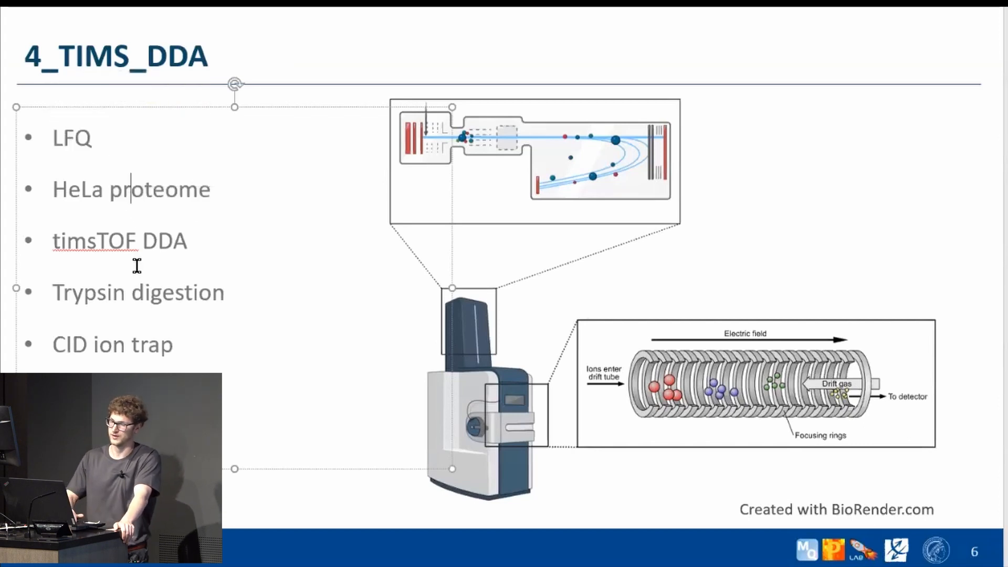